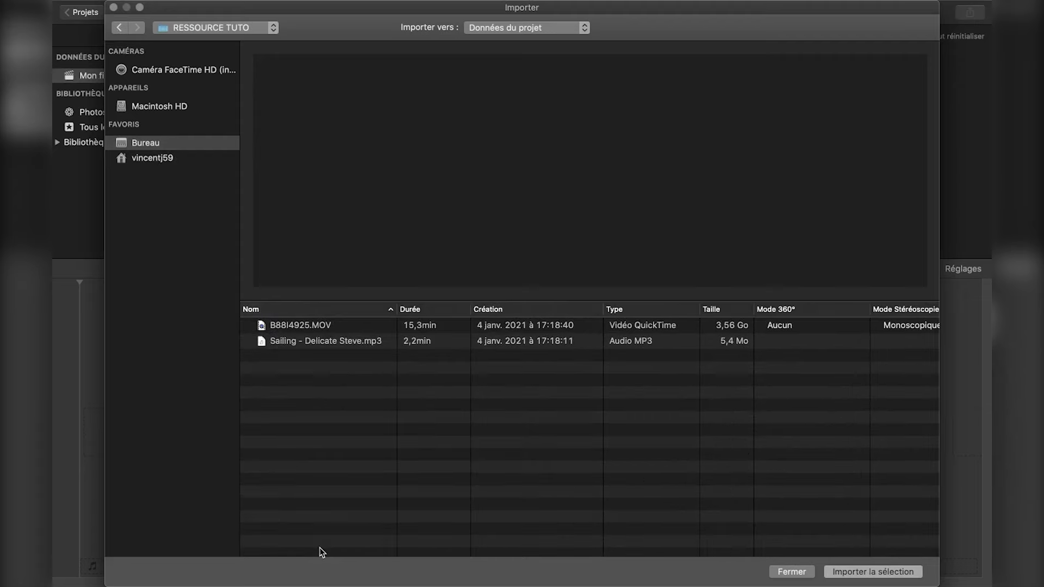
Import B88I4925.MOV and drag it to the start of the empty Mon film timeline.
click(309, 329)
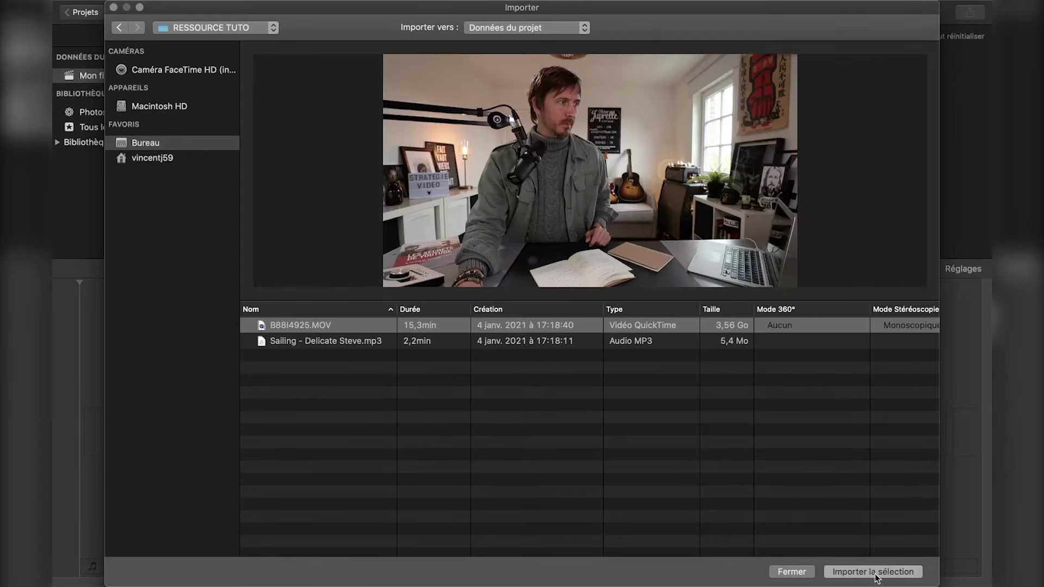
click(875, 572)
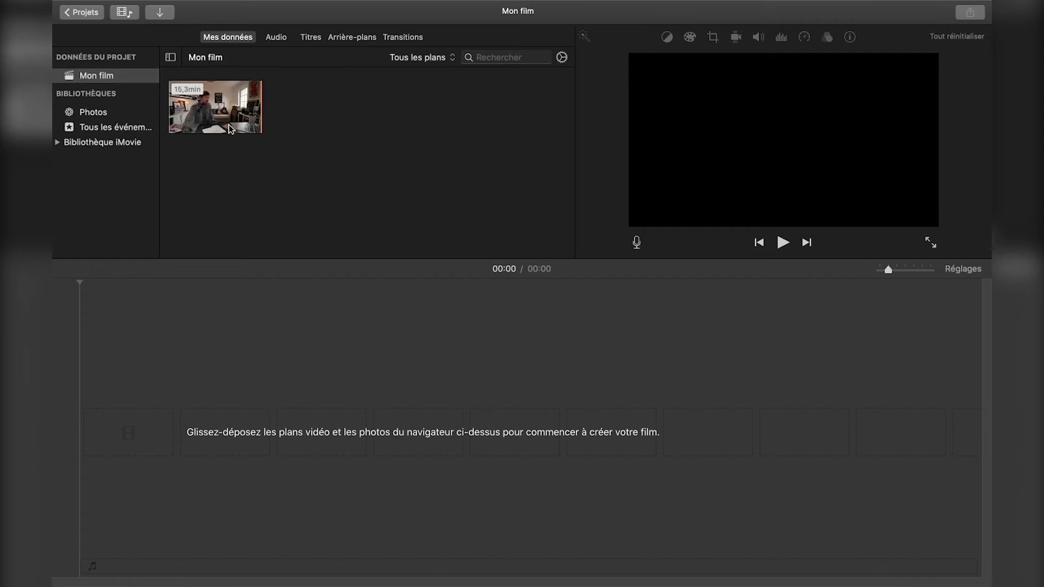
click(181, 115)
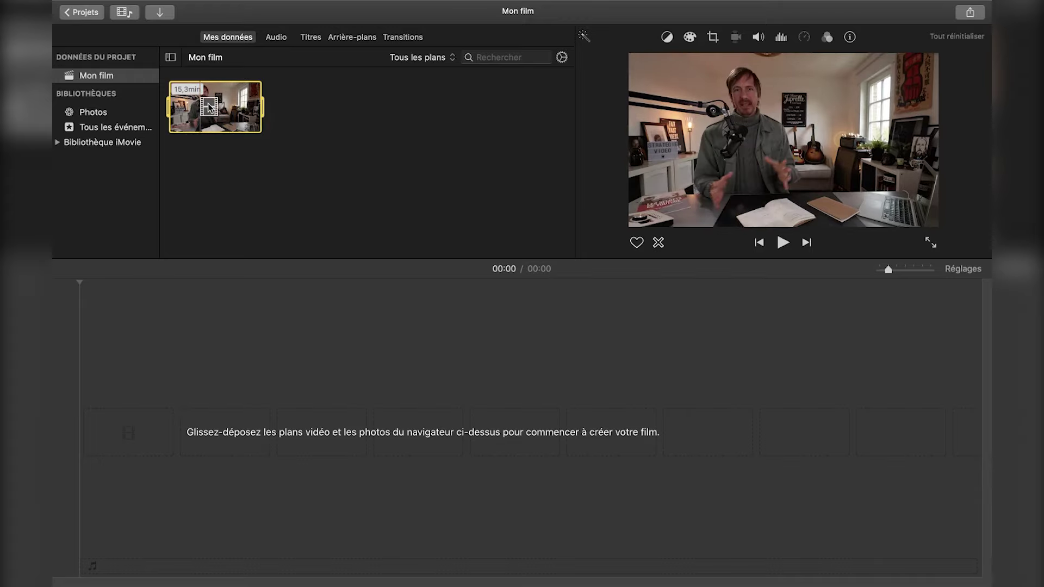
drag(308, 288, 141, 430)
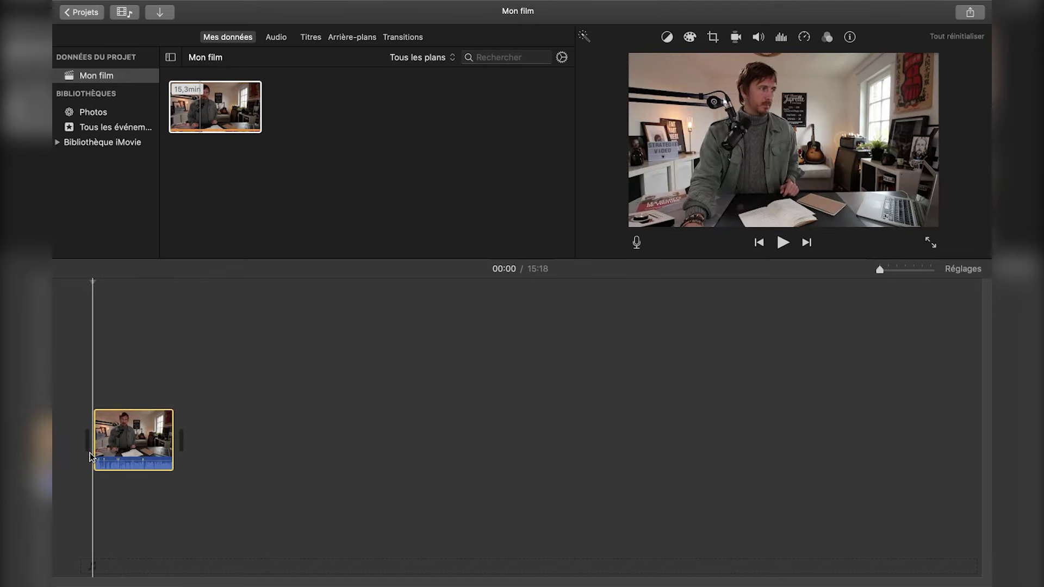
Zoom the timeline in on the 15:18 clip and preview the film's opening seconds twice.
key(super+equal)
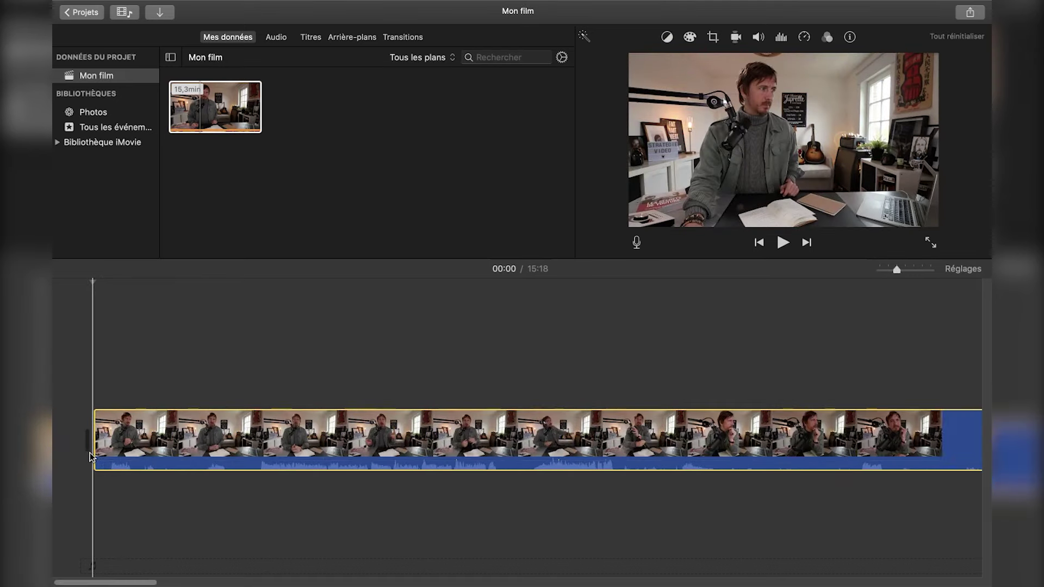
key(super+minus)
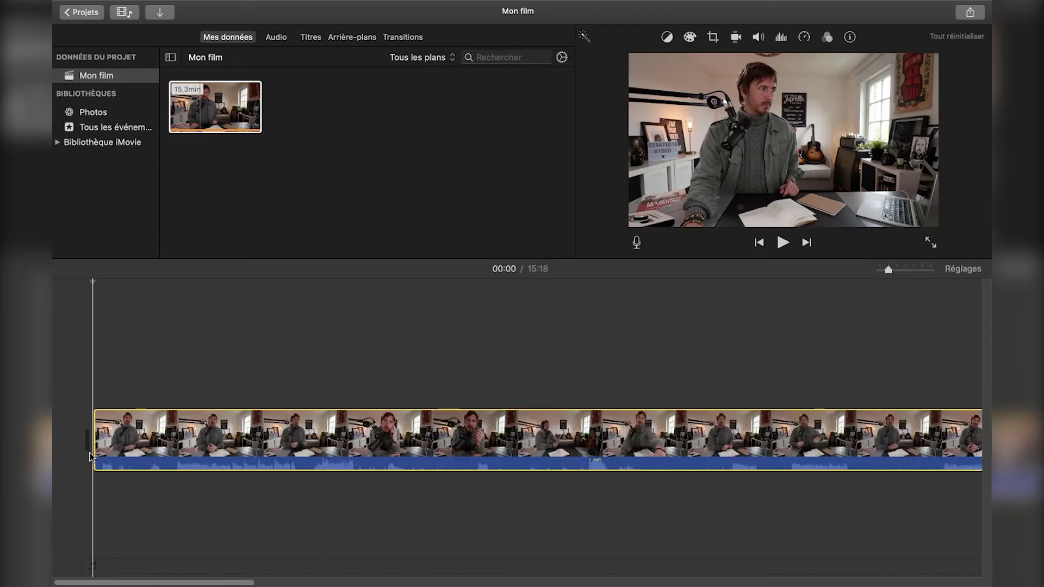
key(super+equal)
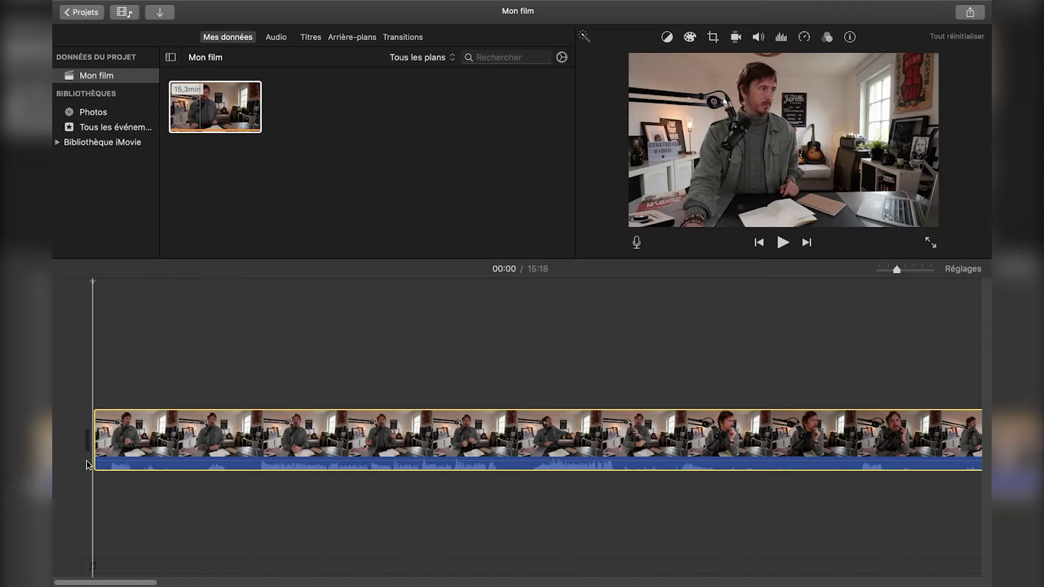
key(space)
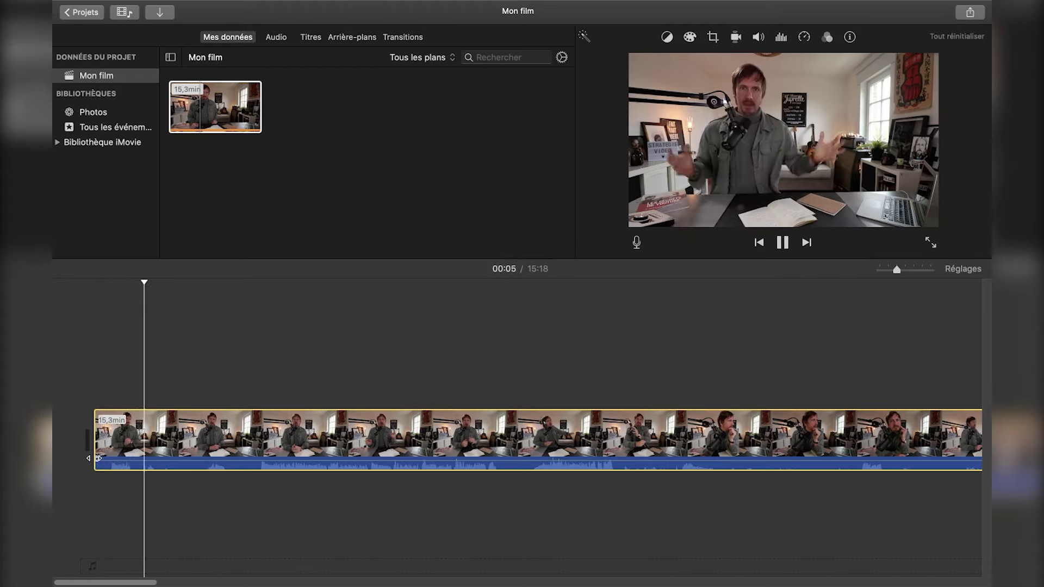
key(space)
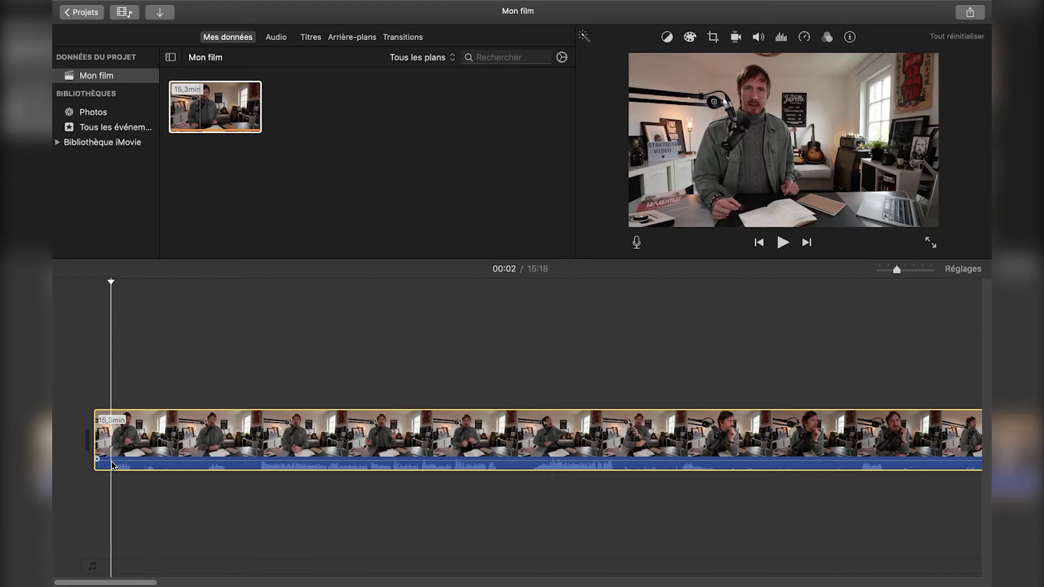
key(space)
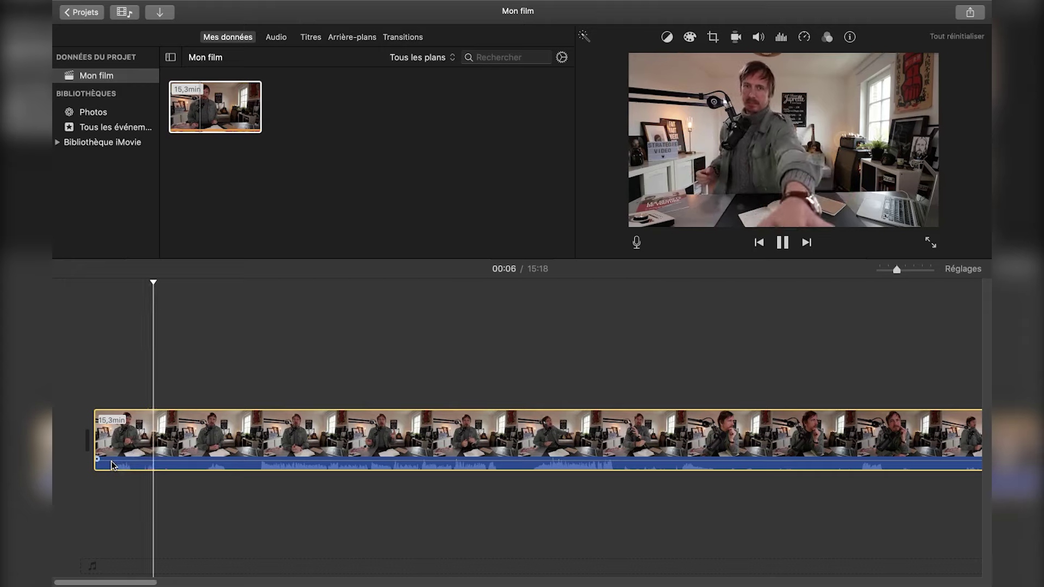
key(space)
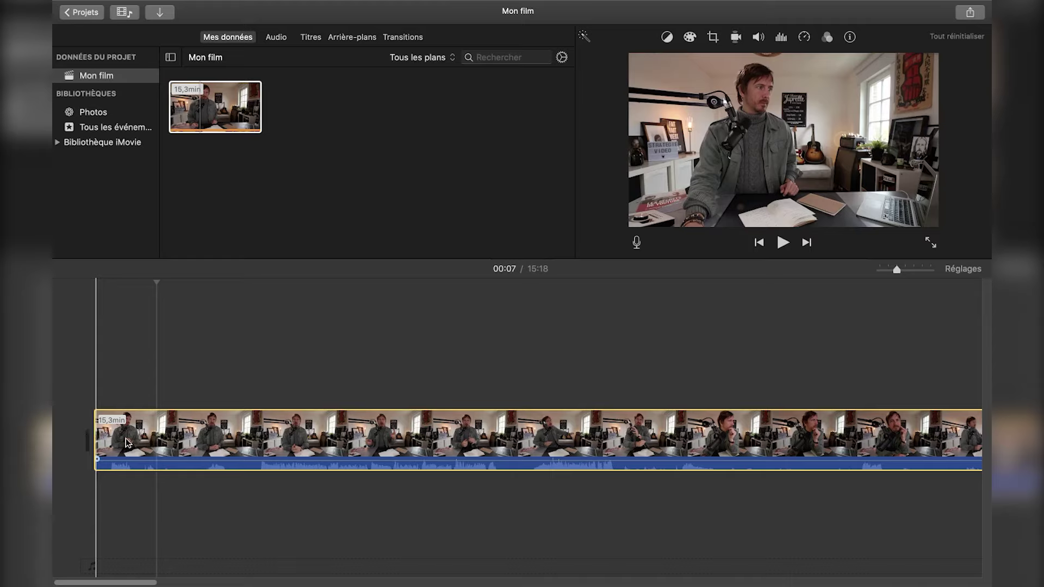
Trim the clip's opening to make the film 15:00, preview it, and set the playhead near 00:30.
drag(97, 430, 256, 433)
key(space)
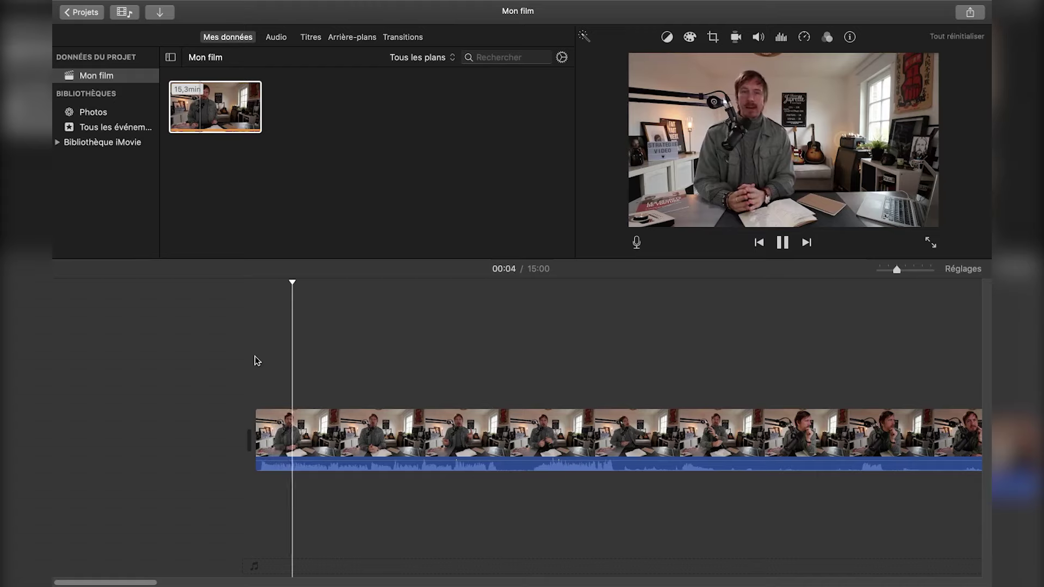
key(space)
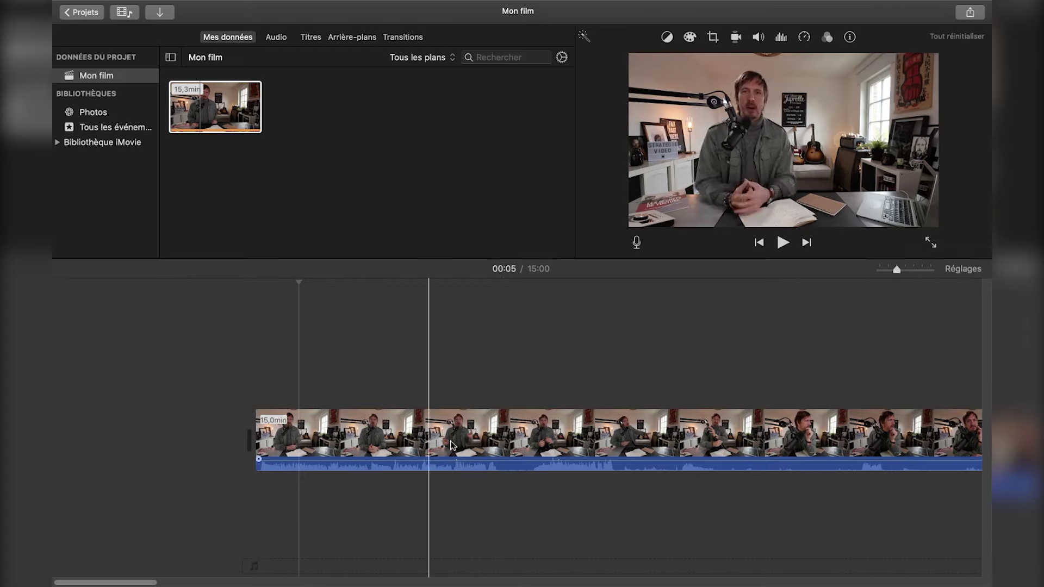
click(505, 459)
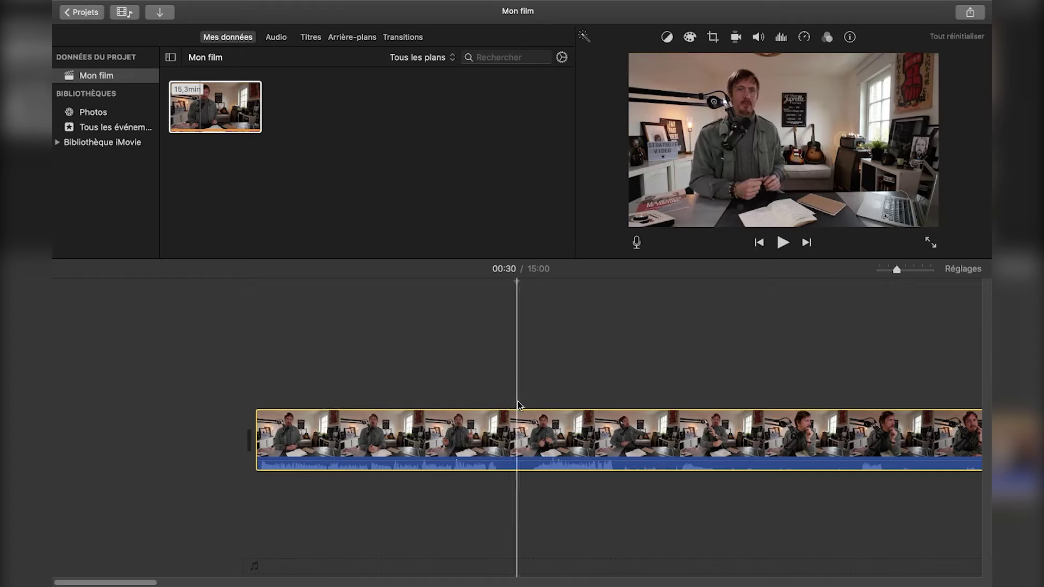
Split the clip at the 00:30 playhead with Scinder le plan.
right_click(518, 453)
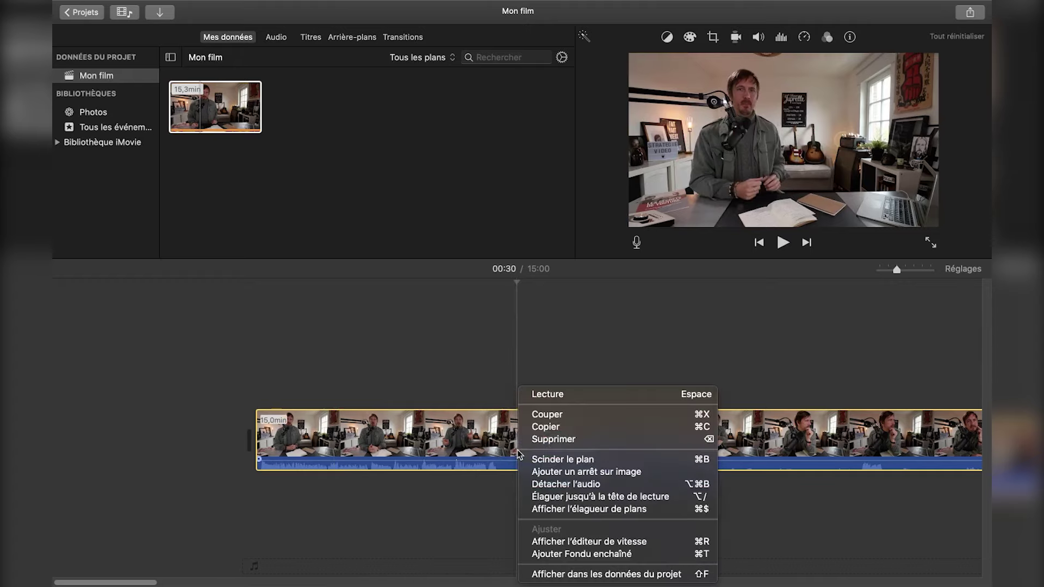
click(551, 461)
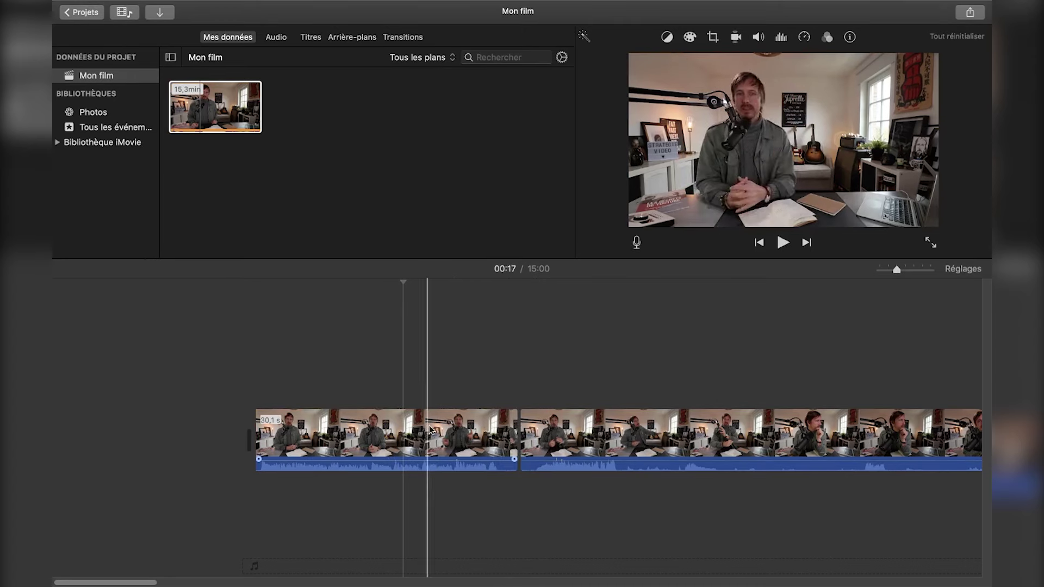
scroll(514, 460, right, 5)
scroll(514, 459, up, 1)
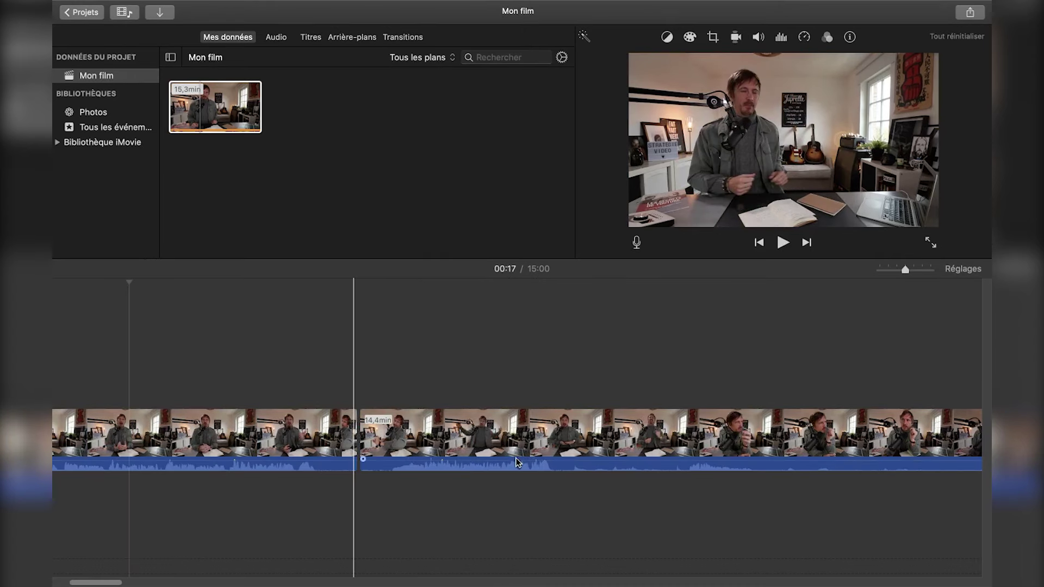
Trim the first part to 28,2 s and the second part's start, reaching 14:56, then preview.
click(354, 423)
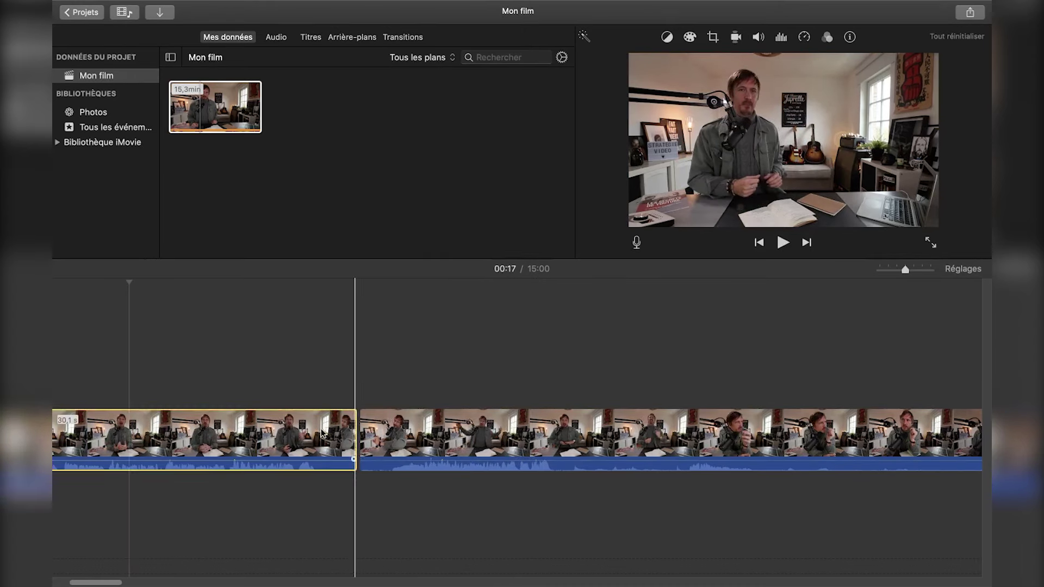
drag(356, 432, 323, 432)
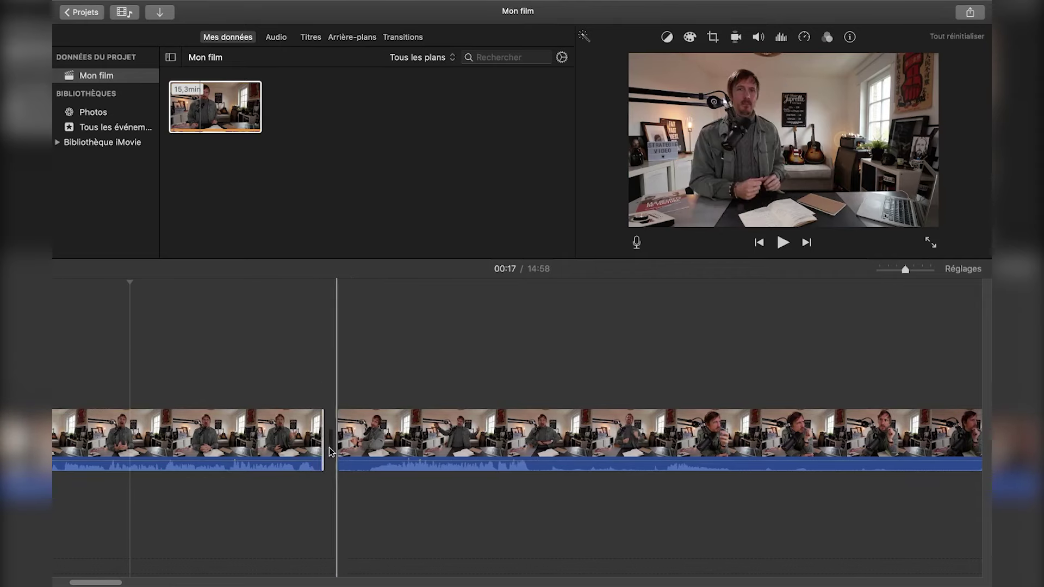
click(347, 436)
drag(343, 432, 367, 433)
click(263, 340)
key(space)
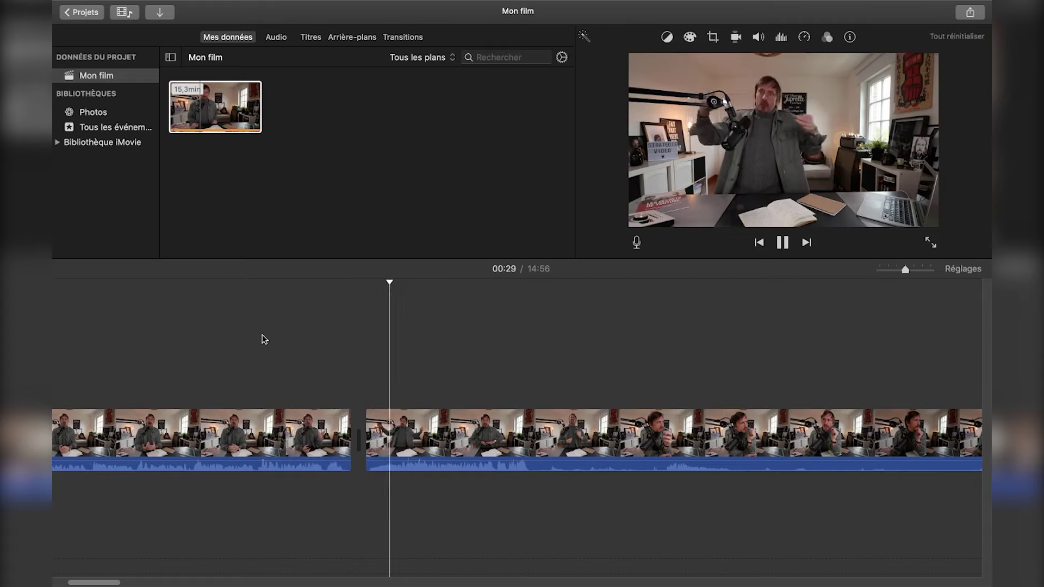
key(space)
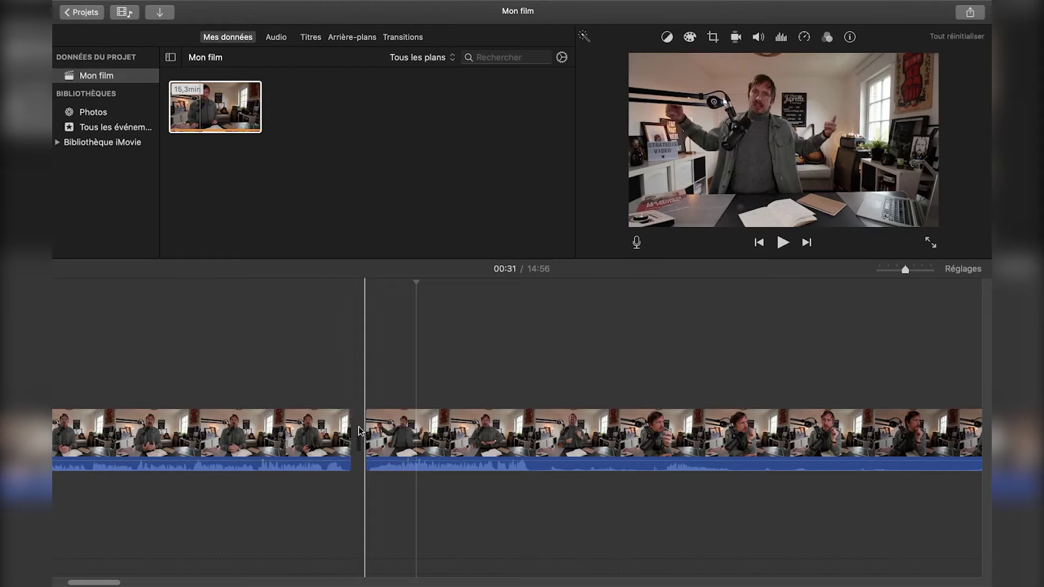
Select and deselect the source clip in the media browser and dismiss its options menu.
click(223, 117)
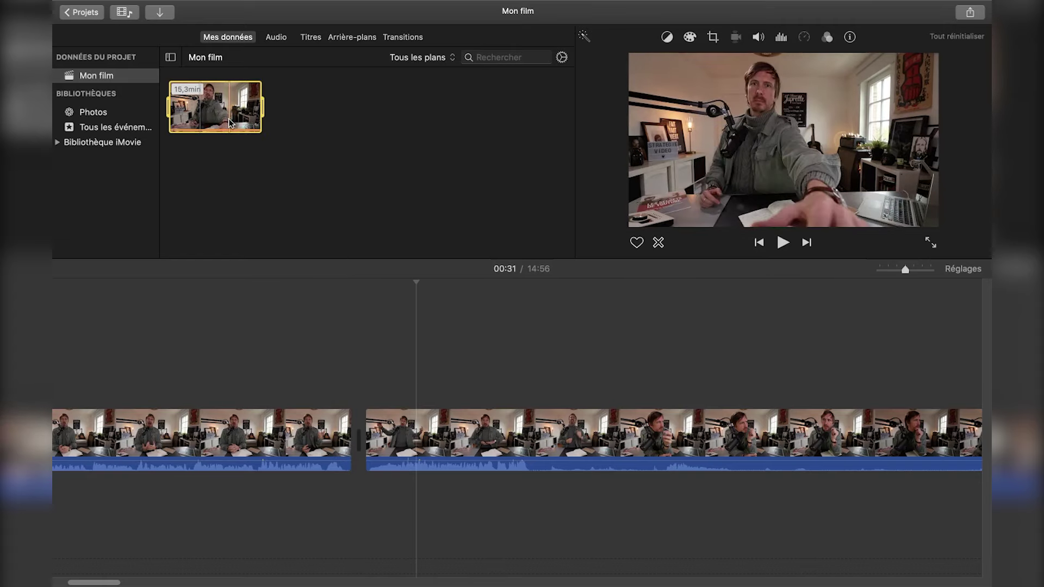
click(366, 340)
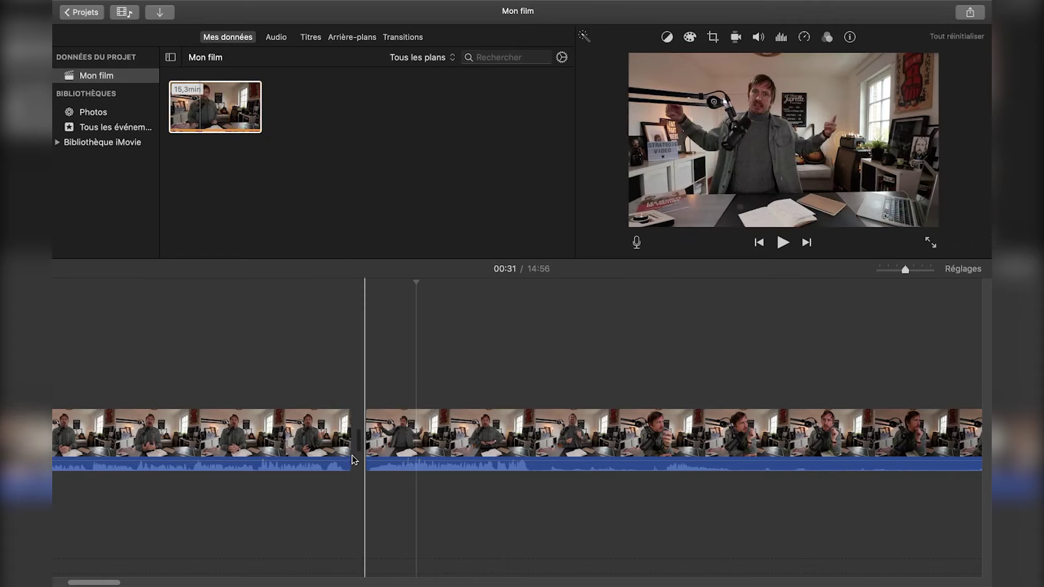
click(305, 156)
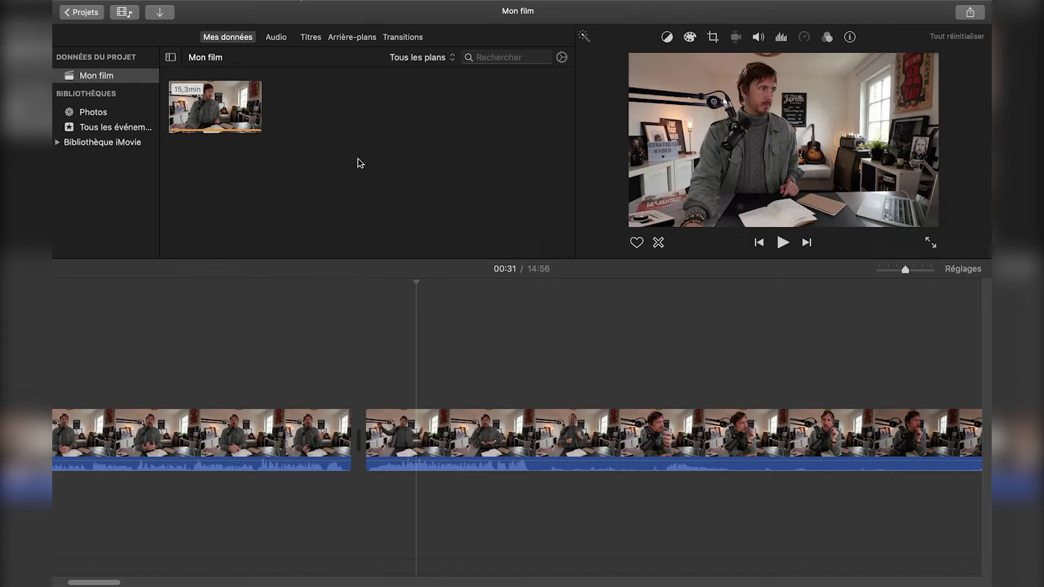
right_click(346, 110)
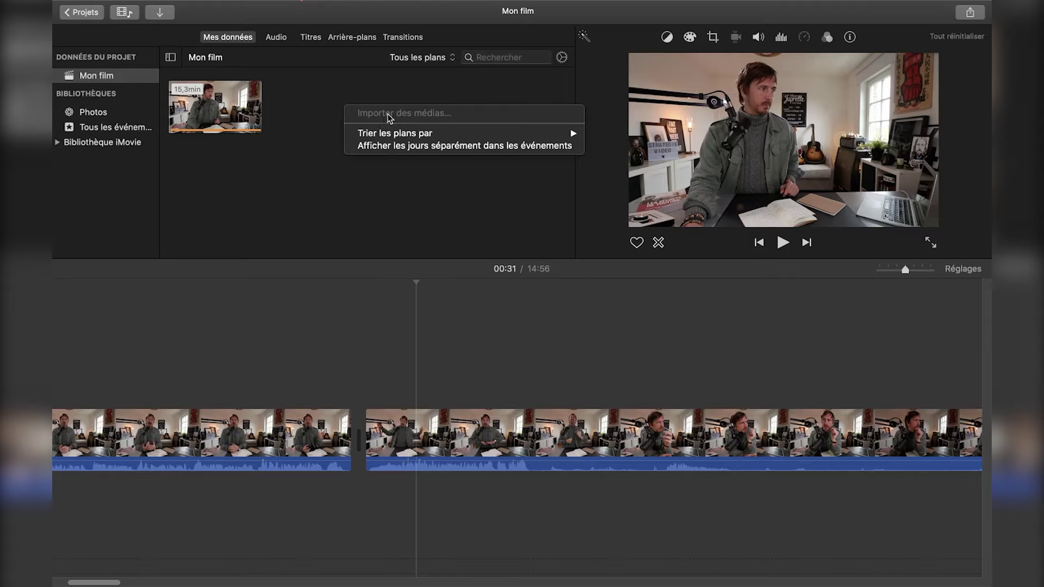
click(288, 129)
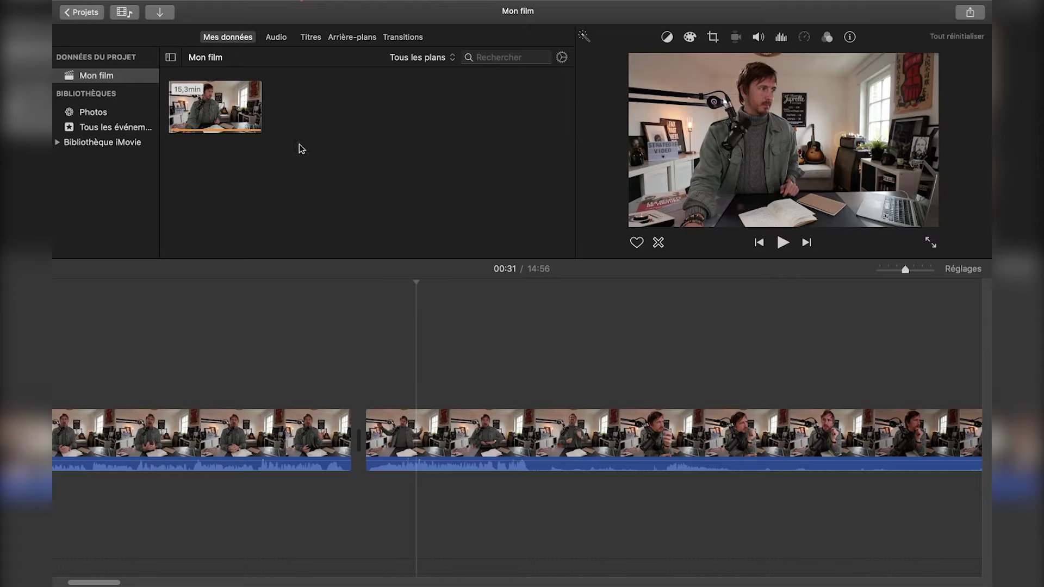
Import Générique SV event.mp4 and select the new clip in Mes données.
click(161, 15)
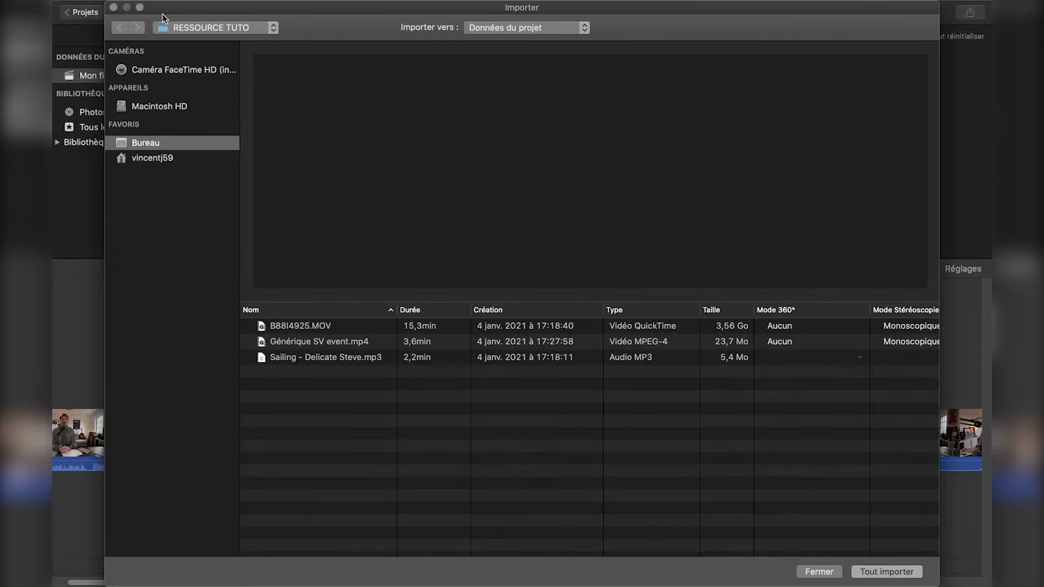
click(348, 346)
click(859, 572)
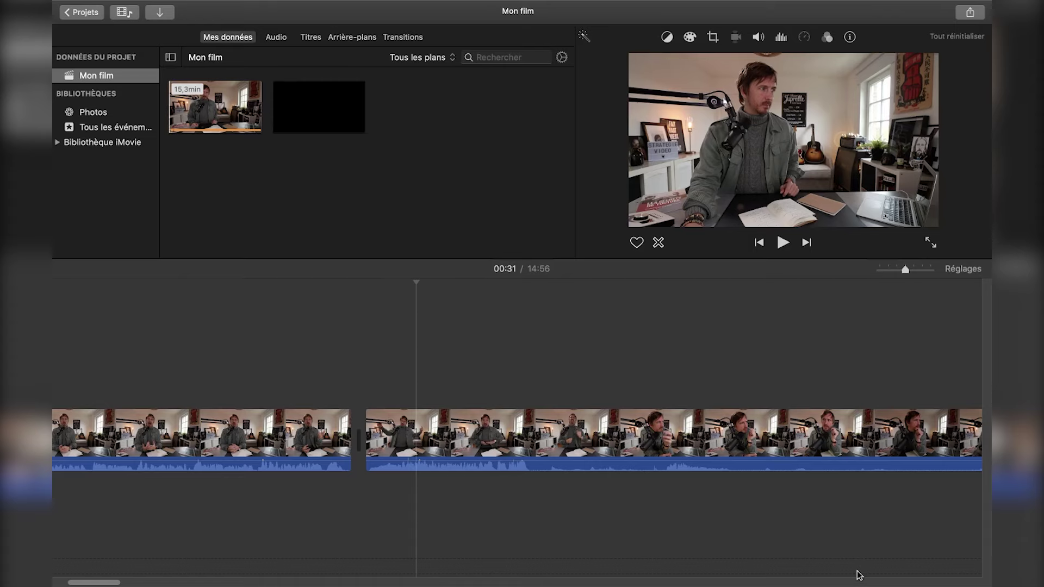
click(306, 103)
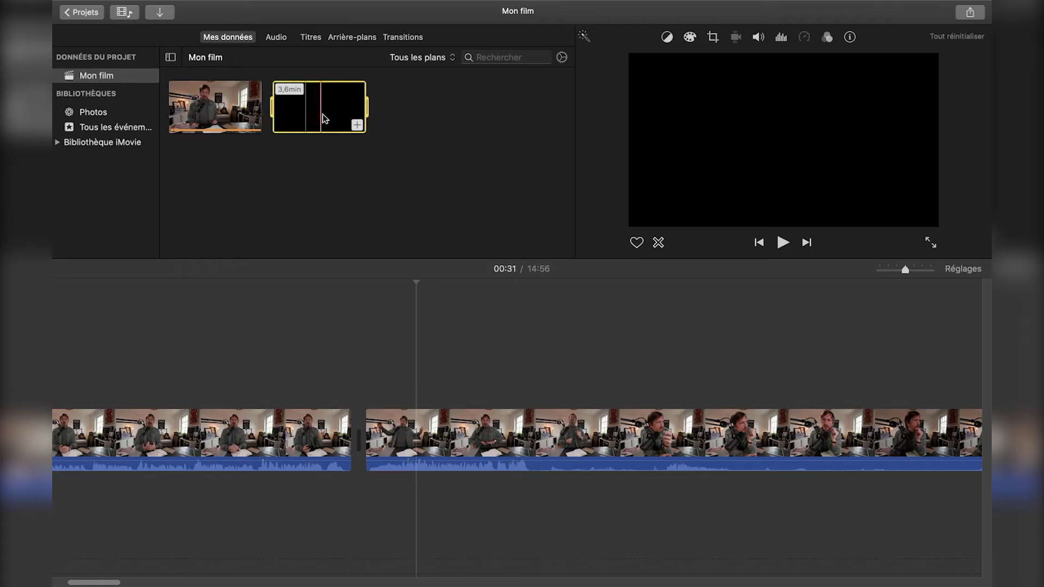
Insert the 3,6min Générique clip after the opening 28-second clip, making the film 18:36.
drag(321, 112, 350, 239)
drag(352, 244, 338, 126)
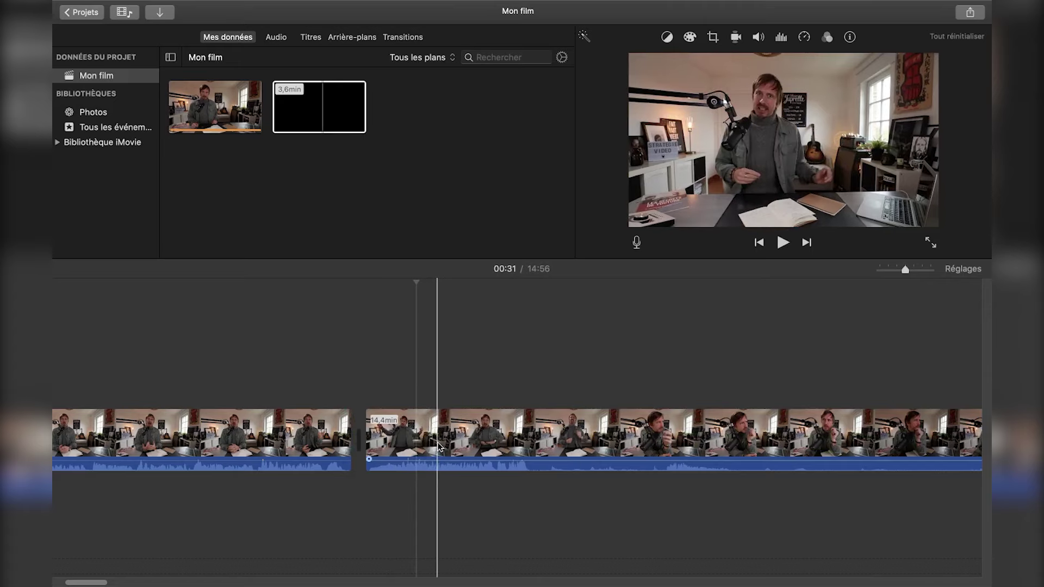
mouse_move(345, 135)
mouse_down()
mouse_move(370, 344)
mouse_move(361, 431)
mouse_move(373, 368)
mouse_move(342, 133)
mouse_up()
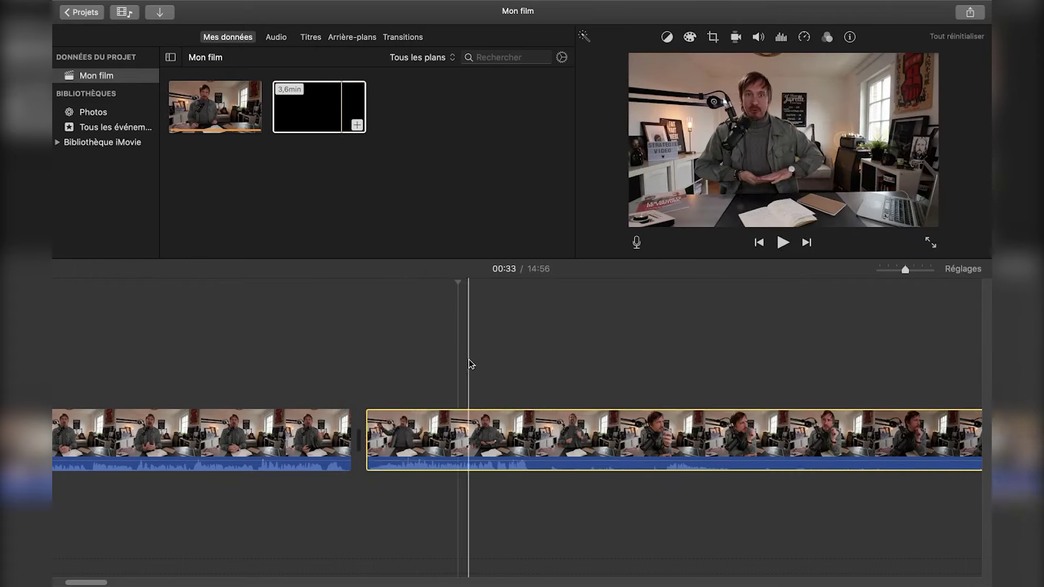
key(super+minus)
key(super+minus)
click(317, 115)
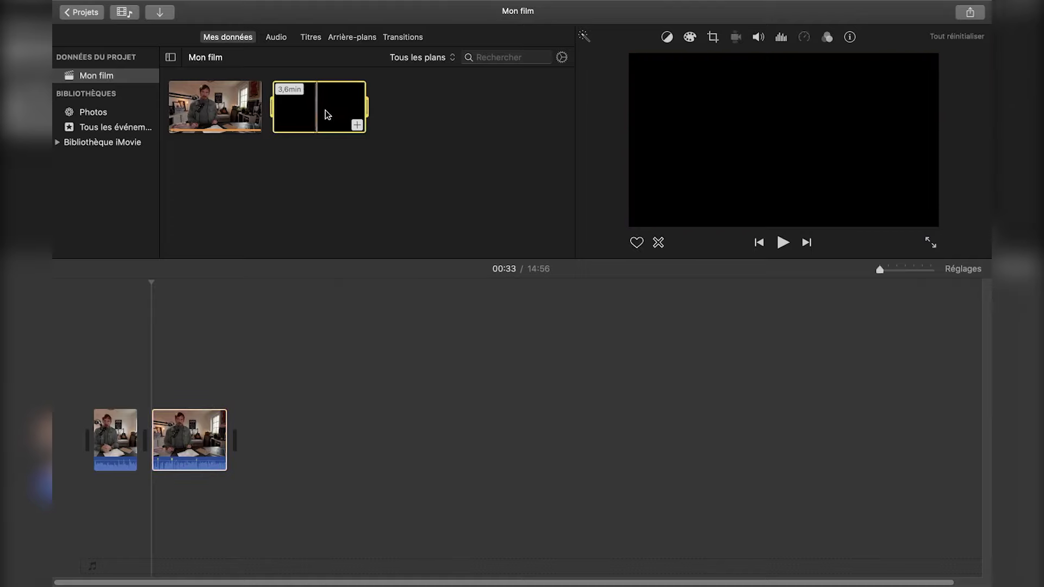
drag(246, 267, 150, 437)
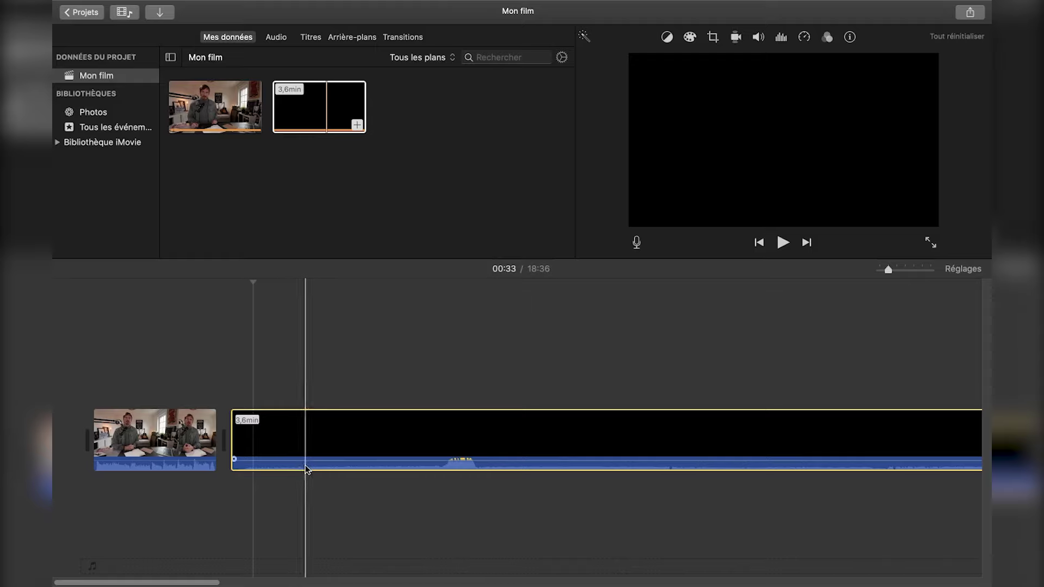
Detach the audio from the Générique SV event clip and select the clip.
right_click(424, 466)
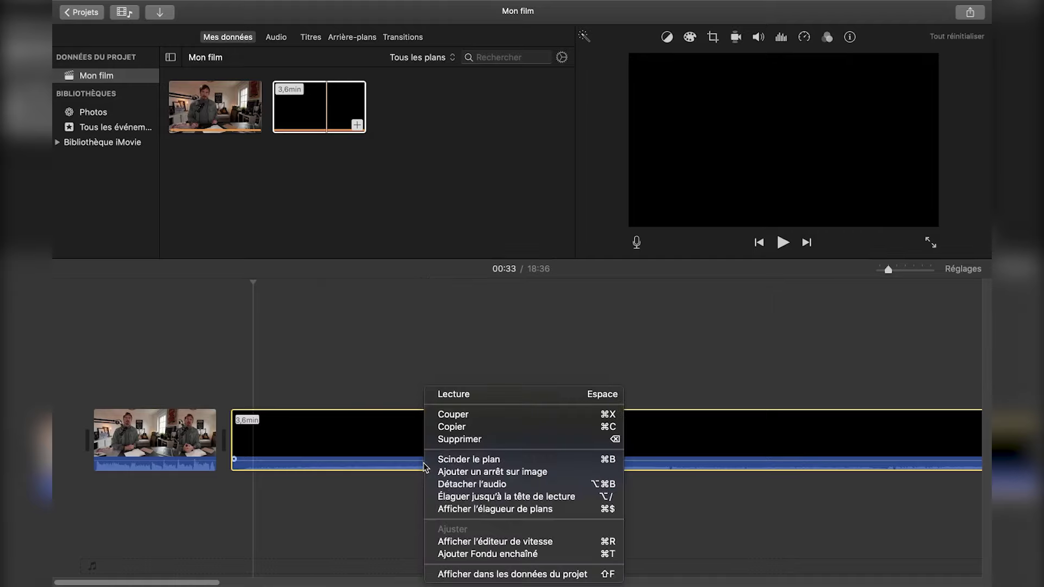
click(484, 483)
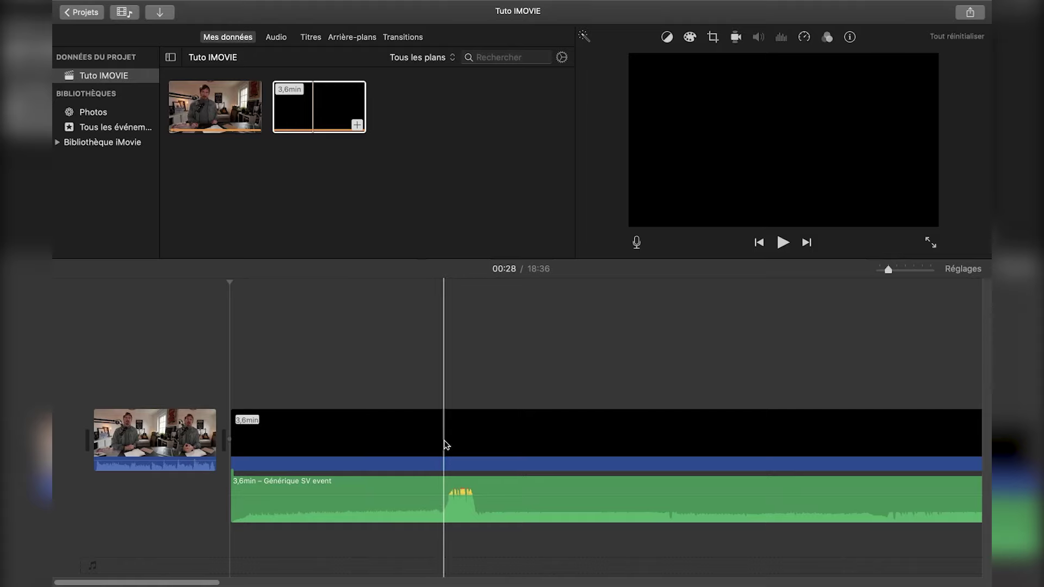
click(426, 488)
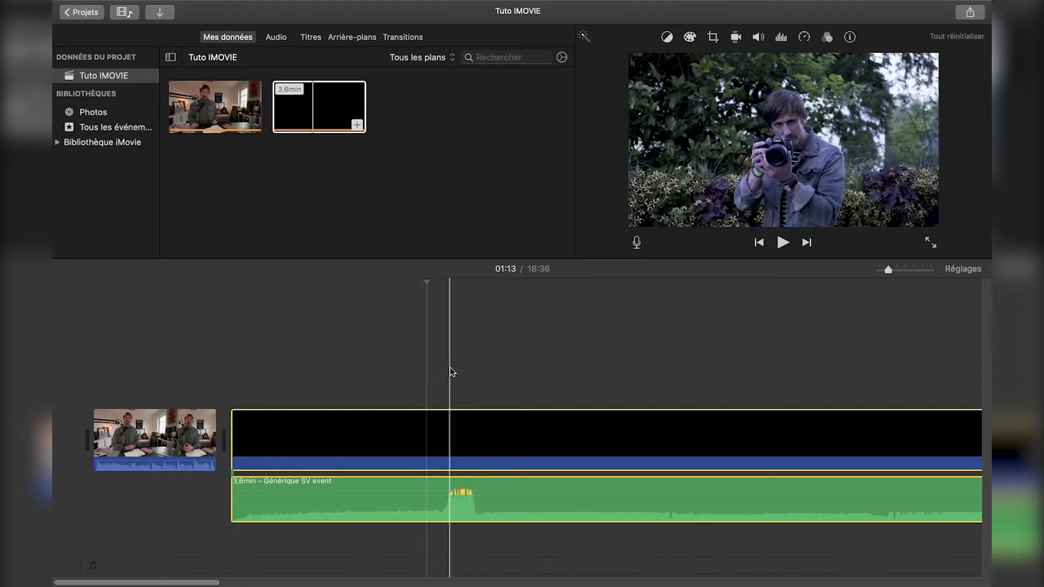
Delete the Générique clip's first 49,8 s and extend its audio back under the opening clip.
right_click(443, 442)
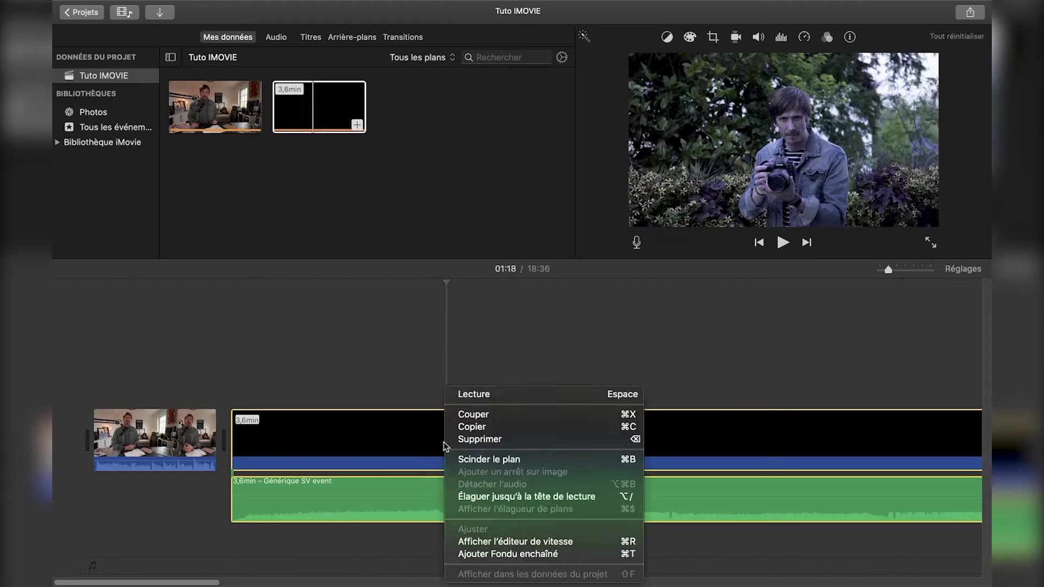
click(457, 459)
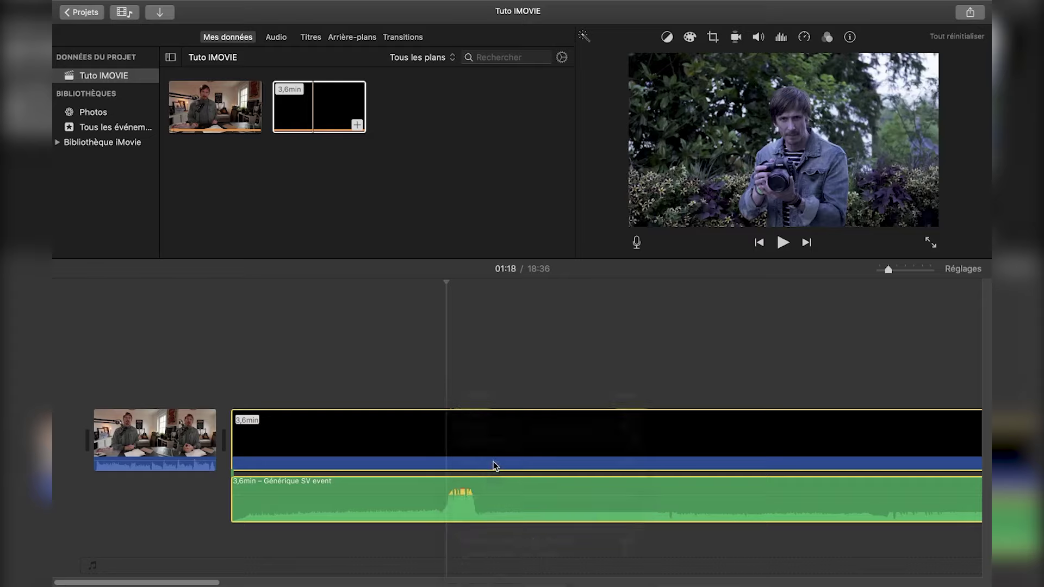
super+click(388, 497)
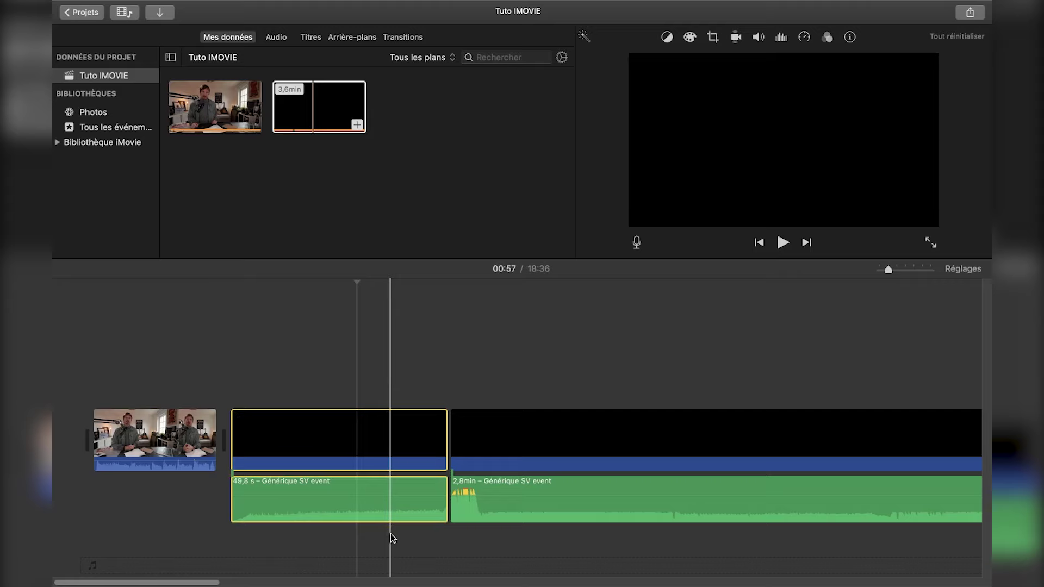
key(Delete)
click(231, 495)
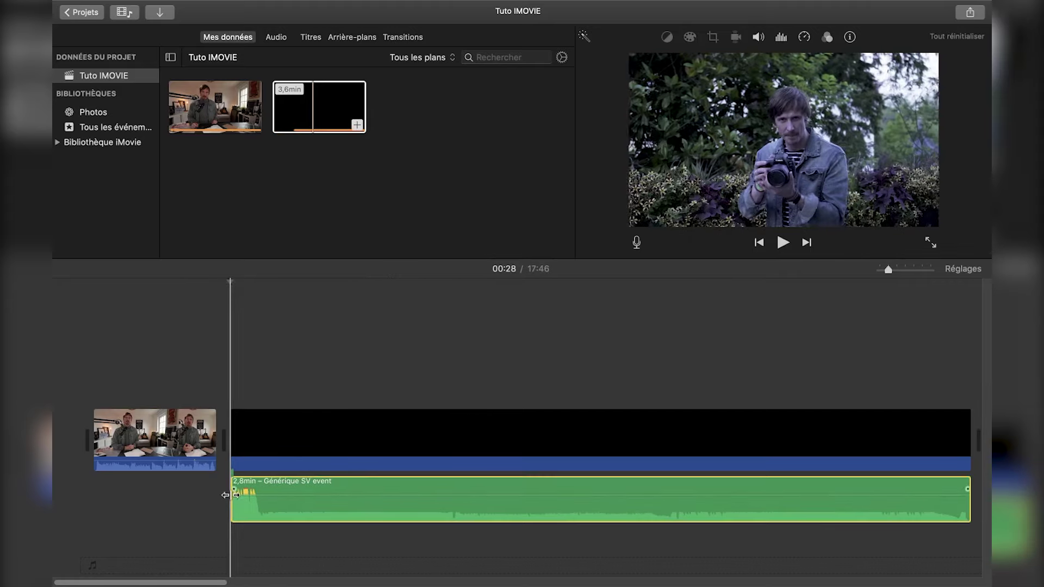
drag(230, 501, 96, 500)
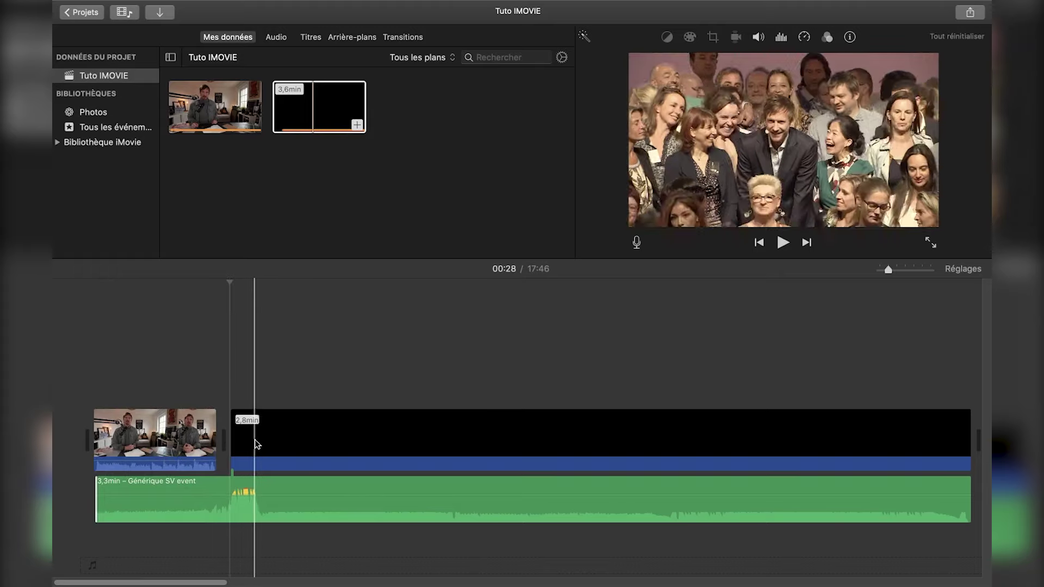
Split the Générique clip at 00:33 and delete the remaining 2,7min part.
click(285, 441)
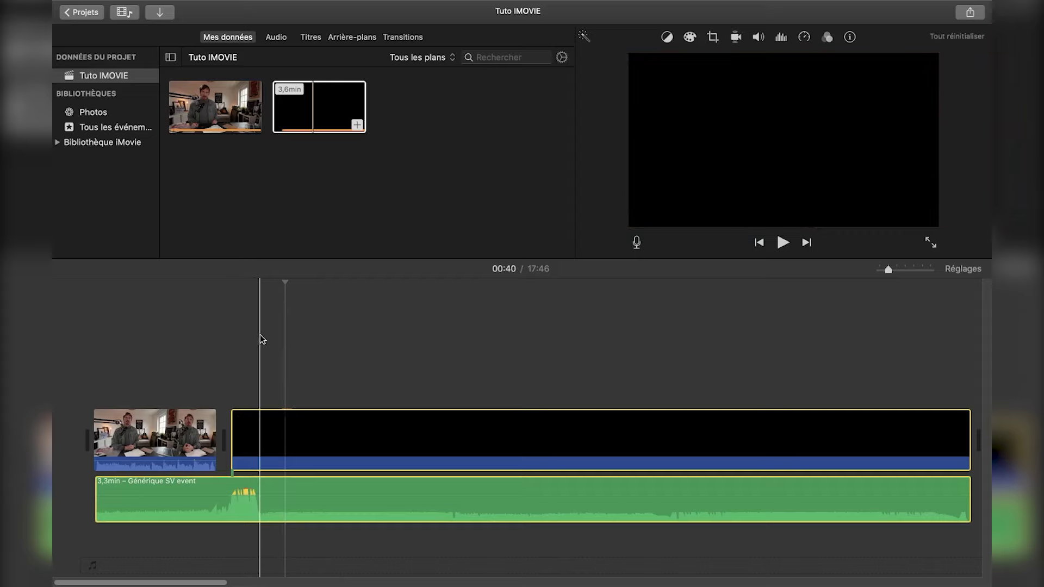
click(260, 335)
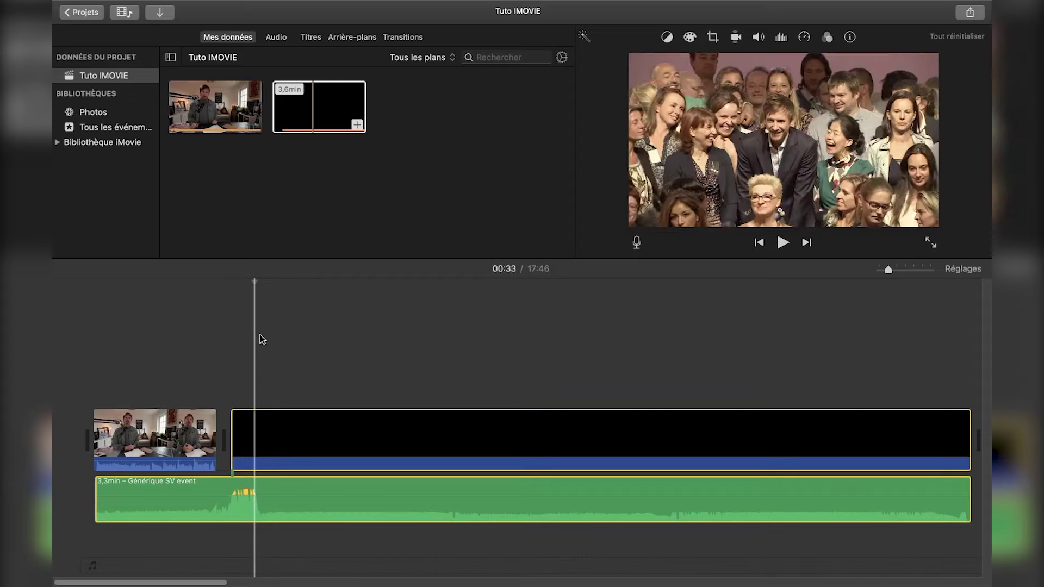
key(super+b)
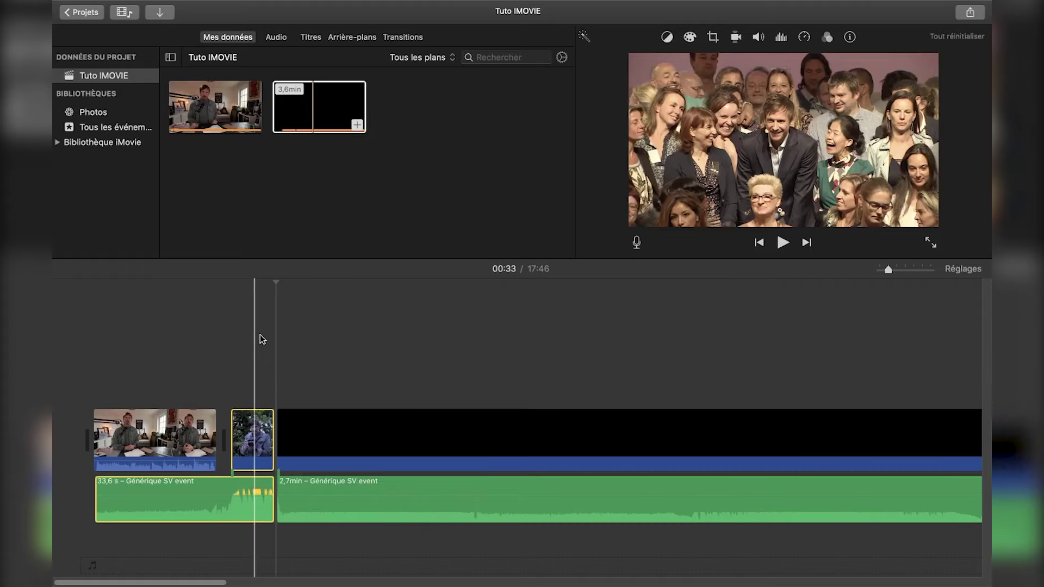
key(Delete)
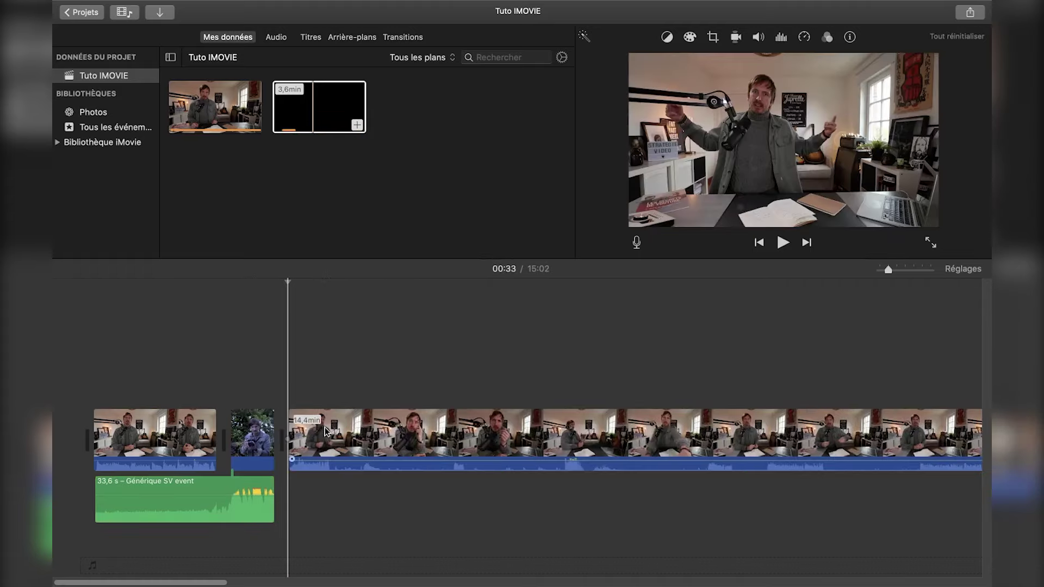
Lengthen the short Générique audio to 44,1 s, making the film 15:02.
mouse_move(276, 490)
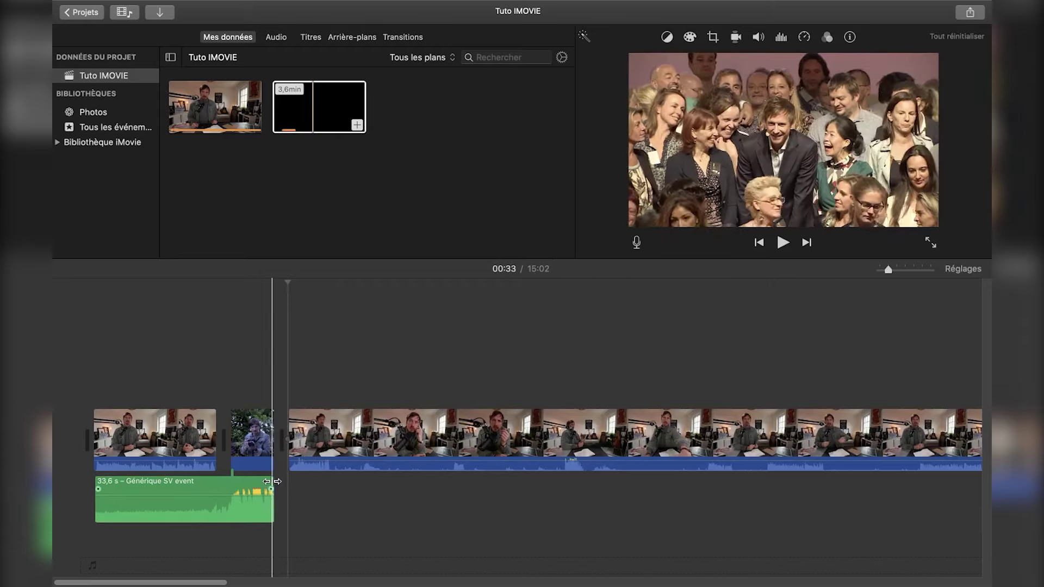
click(270, 481)
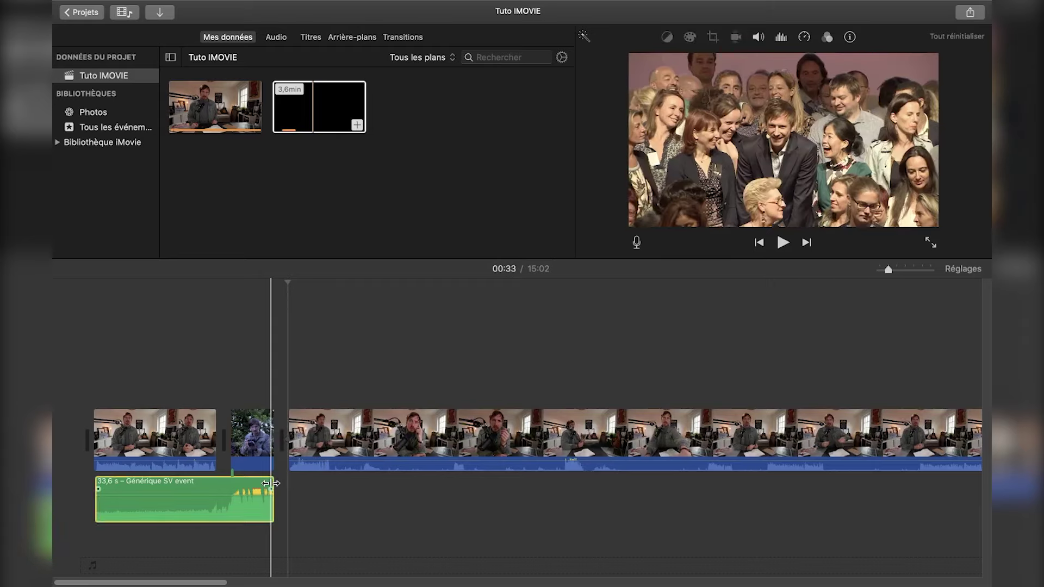
drag(270, 483, 330, 477)
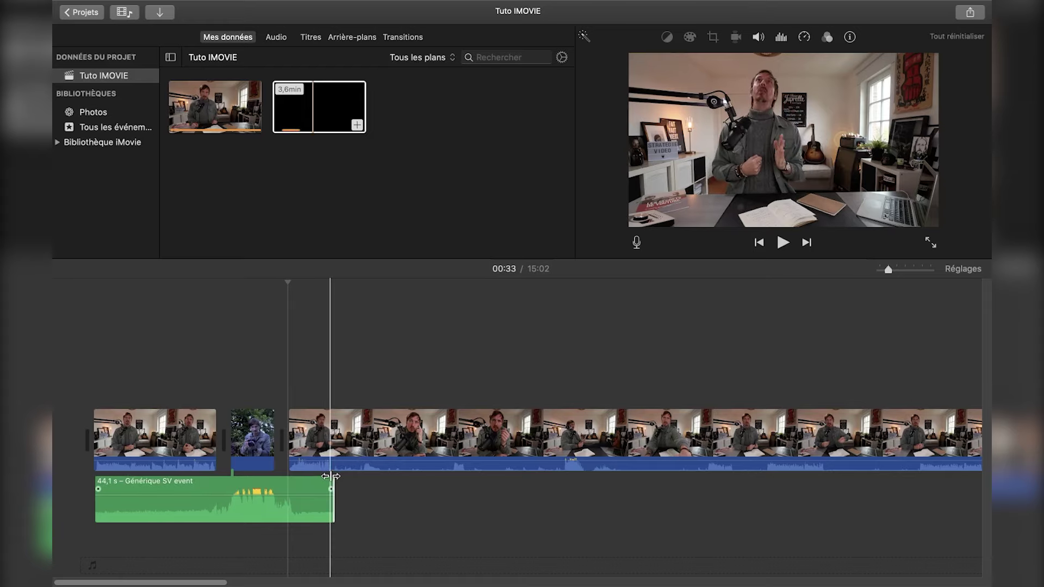
click(104, 336)
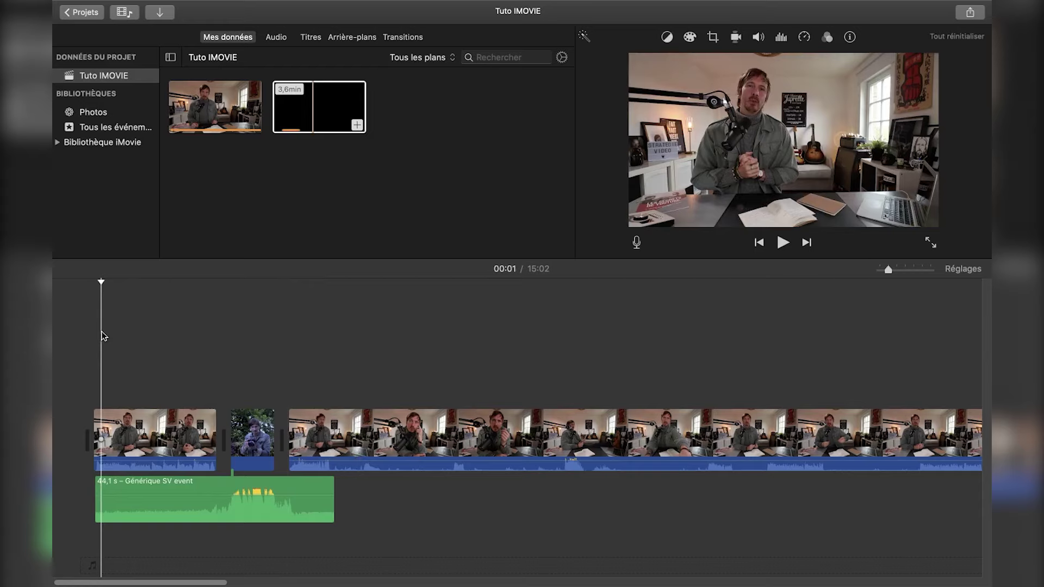
Play the edit from the start, then split the last clip at 02:22 and shift the cut later.
key(space)
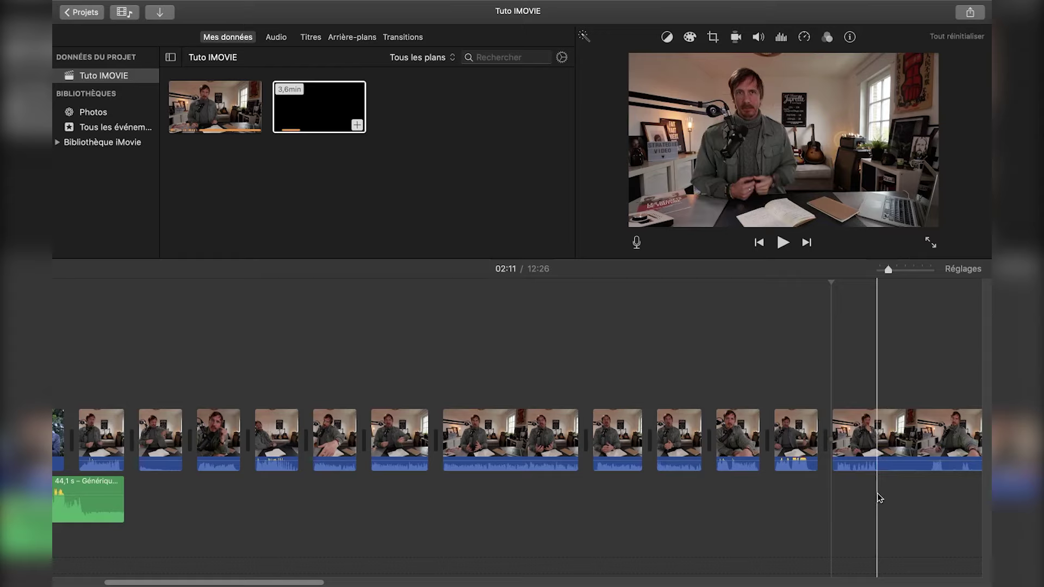
click(875, 446)
key(super+b)
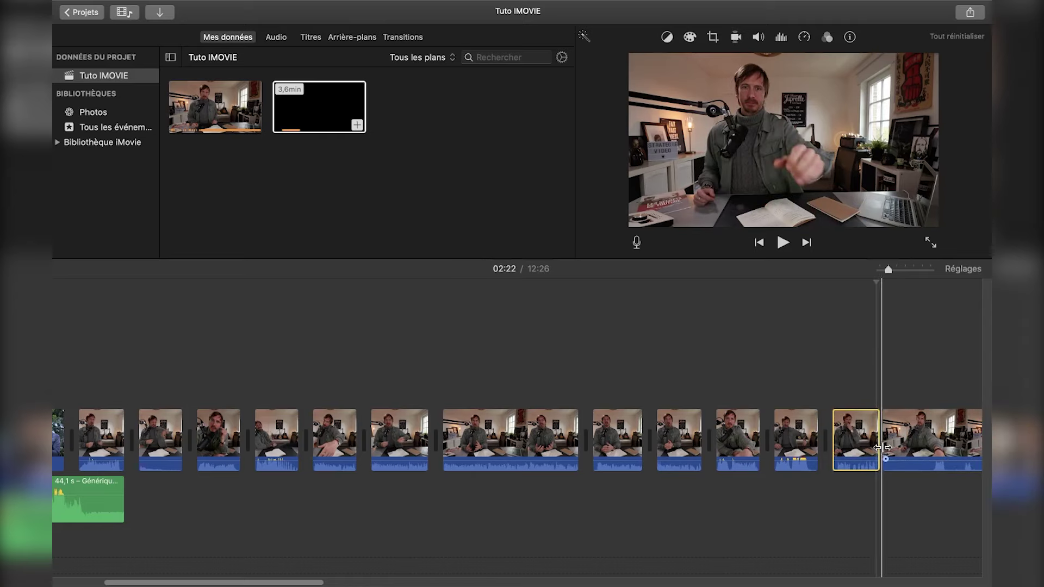
drag(882, 447, 934, 445)
Isolate and delete a short 3,9 s piece from the long clip.
scroll(622, 517, right, 10)
scroll(622, 517, right, 3)
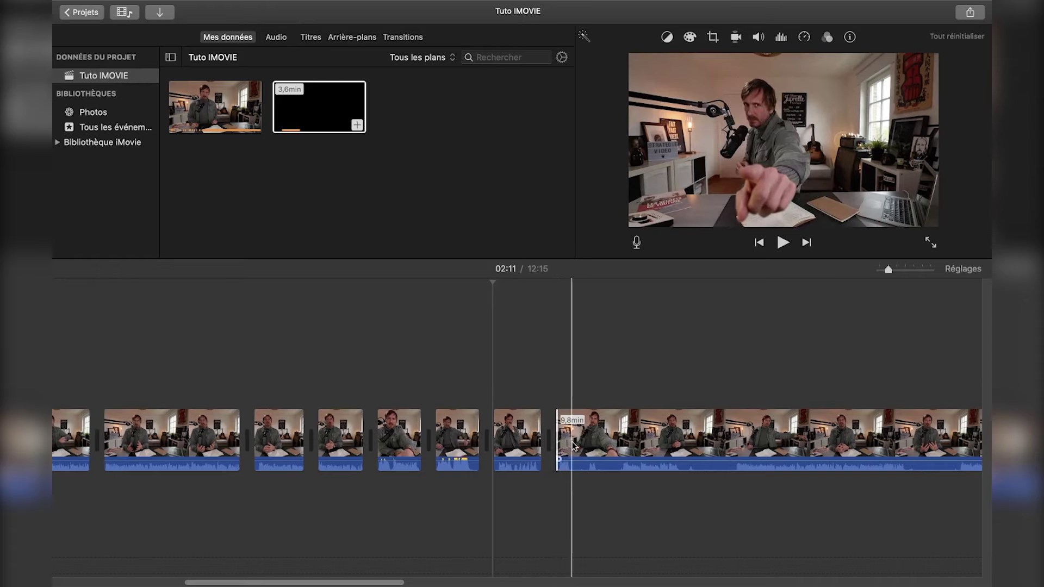
key(super+b)
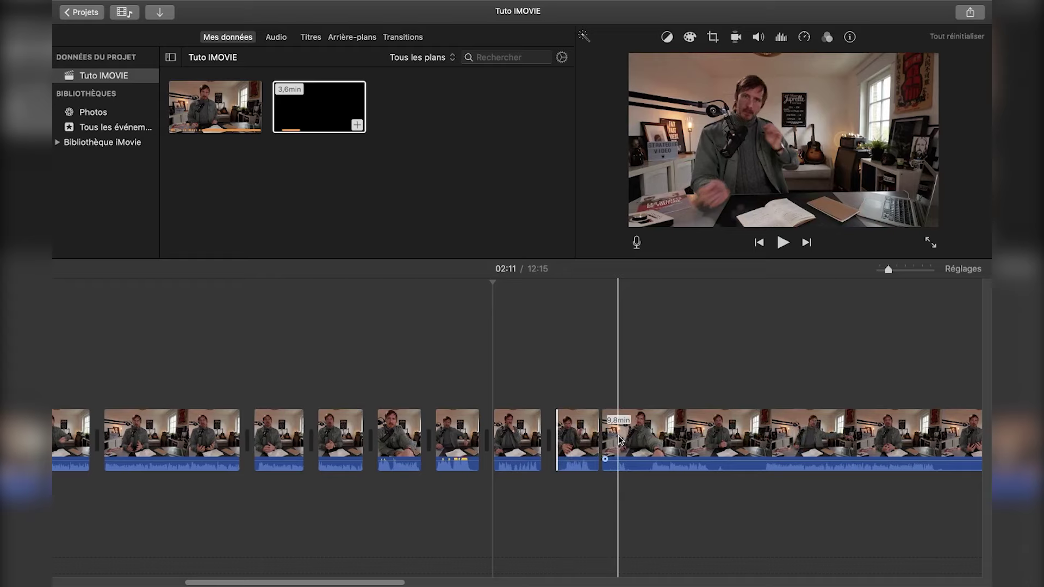
key(super+b)
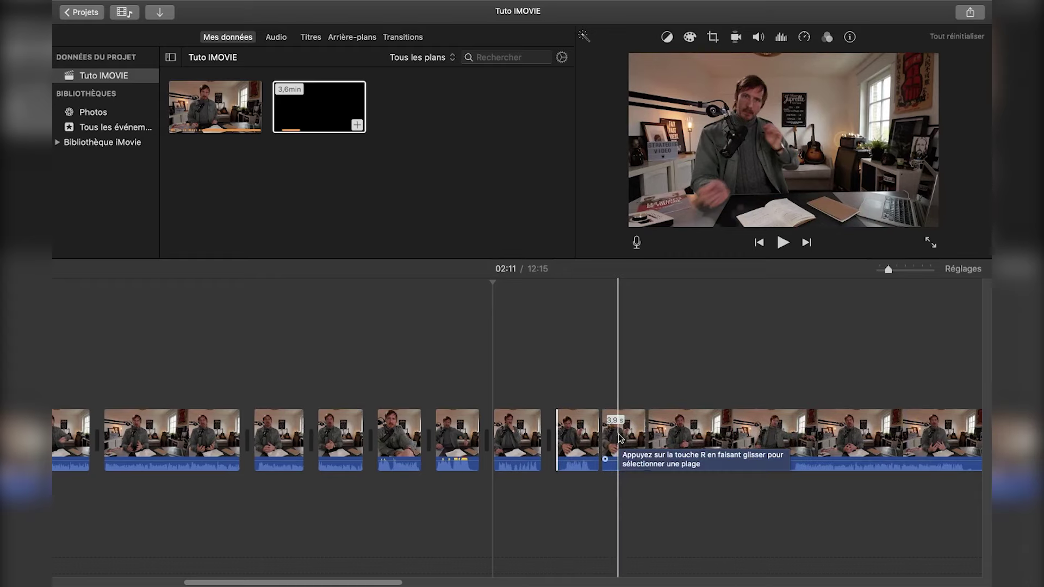
click(622, 427)
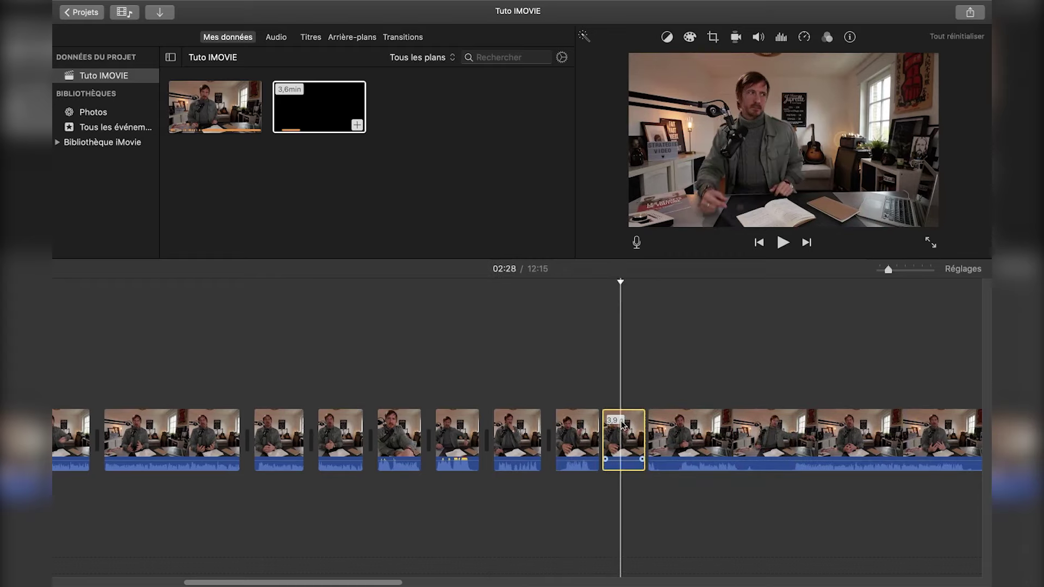
key(Delete)
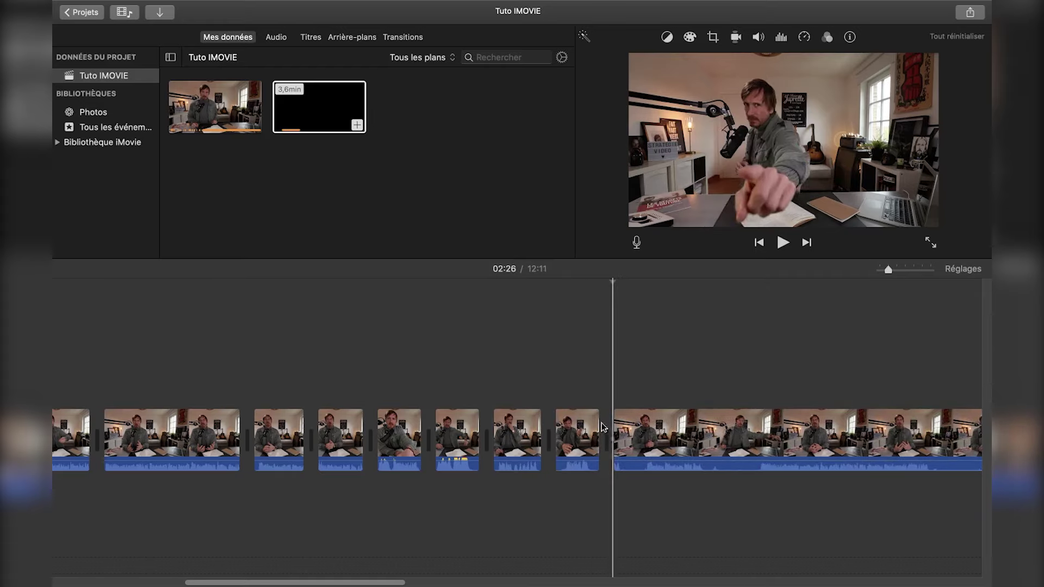
Split the 9,7min clip near 02:31 and trim about five seconds off the later part.
click(623, 433)
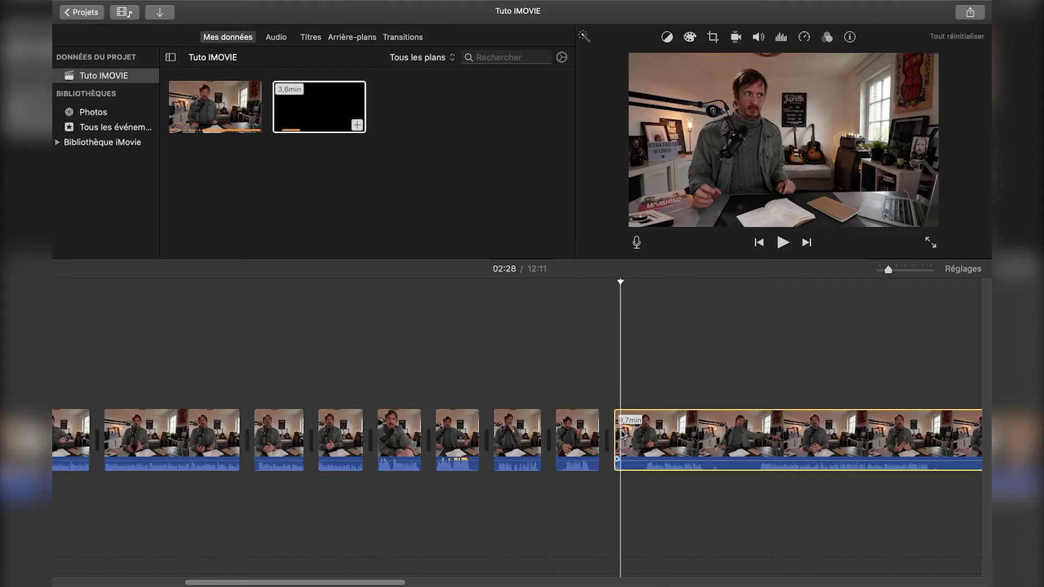
click(657, 434)
key(cmd+b)
click(684, 419)
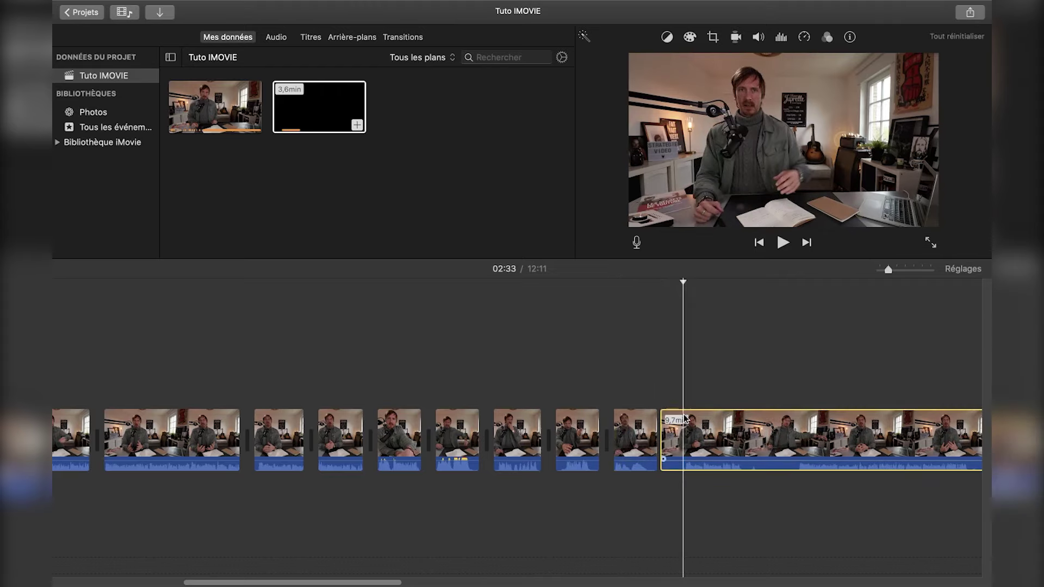
mouse_move(683, 419)
mouse_down()
mouse_move(704, 421)
mouse_move(690, 425)
mouse_up()
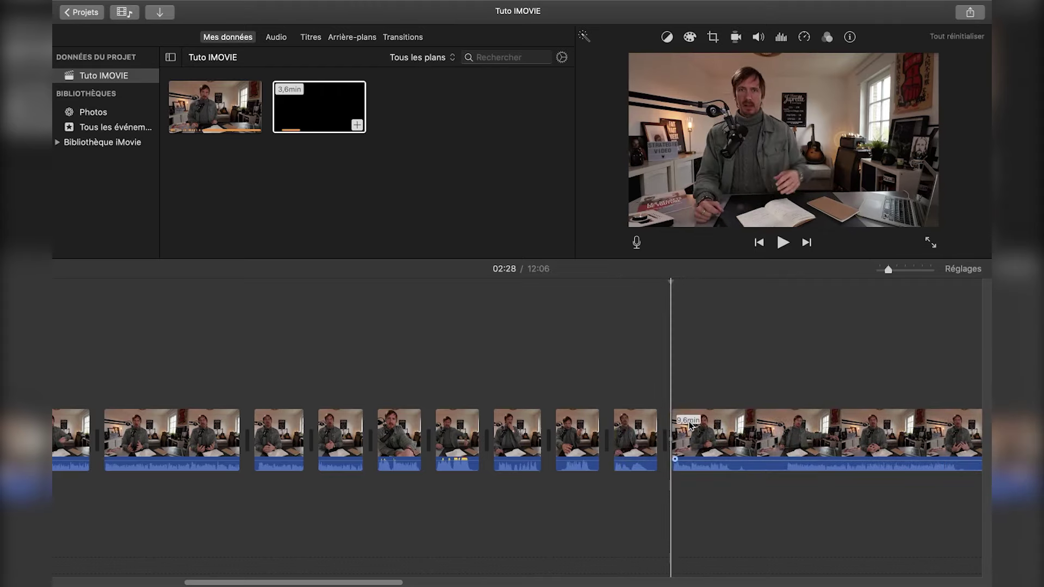
Cut out the 02:42–02:54 stretch and split the clip again at 03:26.
click(735, 427)
key(super+b)
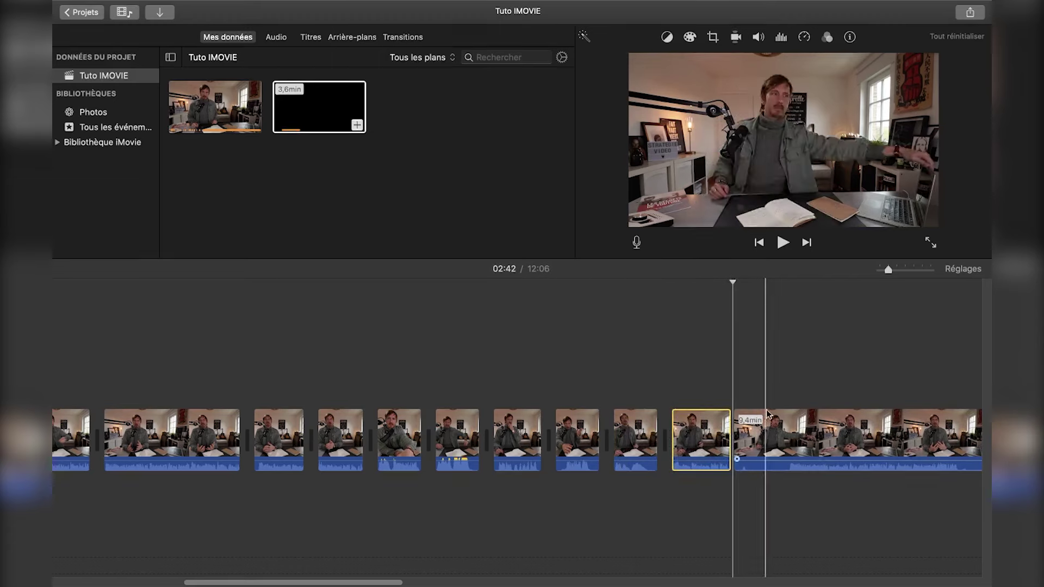
click(789, 407)
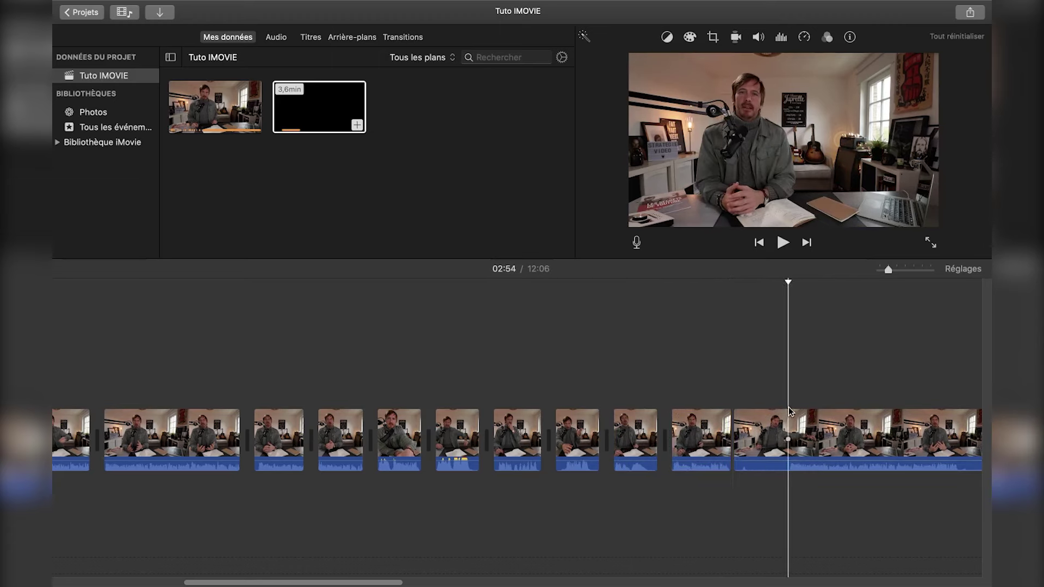
key(super+b)
click(767, 430)
key(Delete)
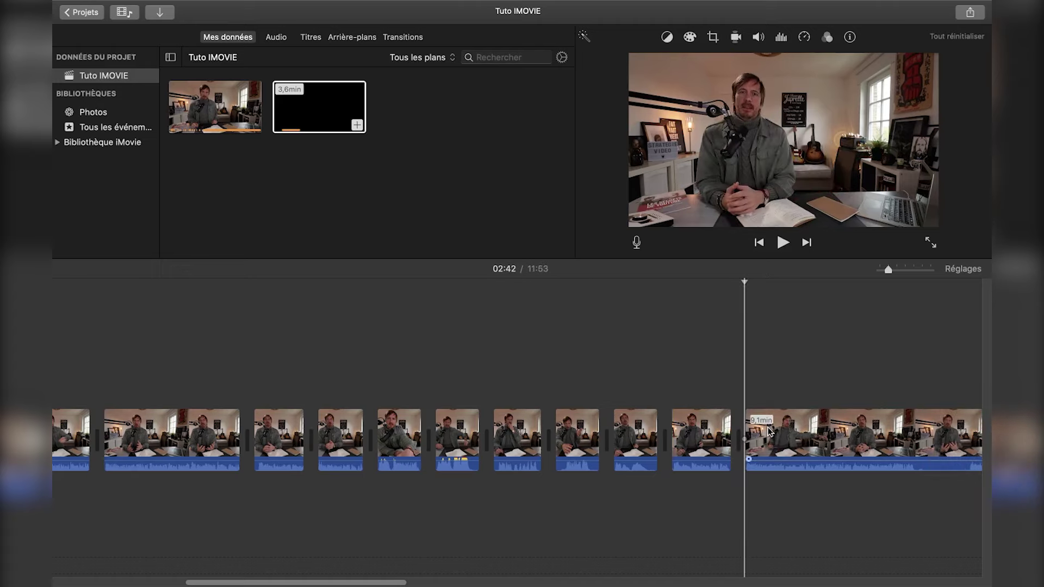
click(917, 435)
key(super+b)
click(942, 452)
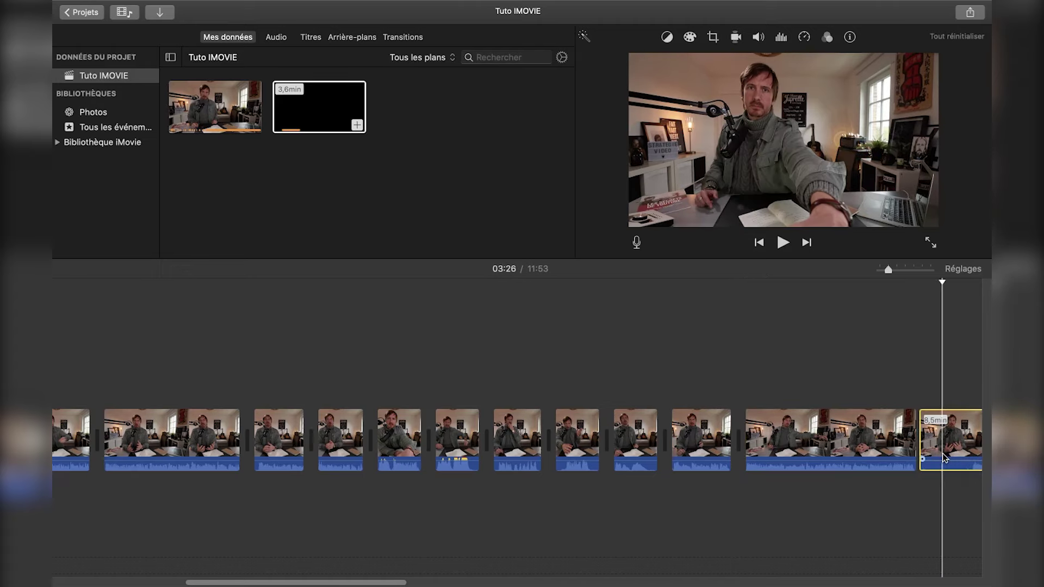
Delete the trailing 8,5-minute clip so the movie runs 03:21.
key(Delete)
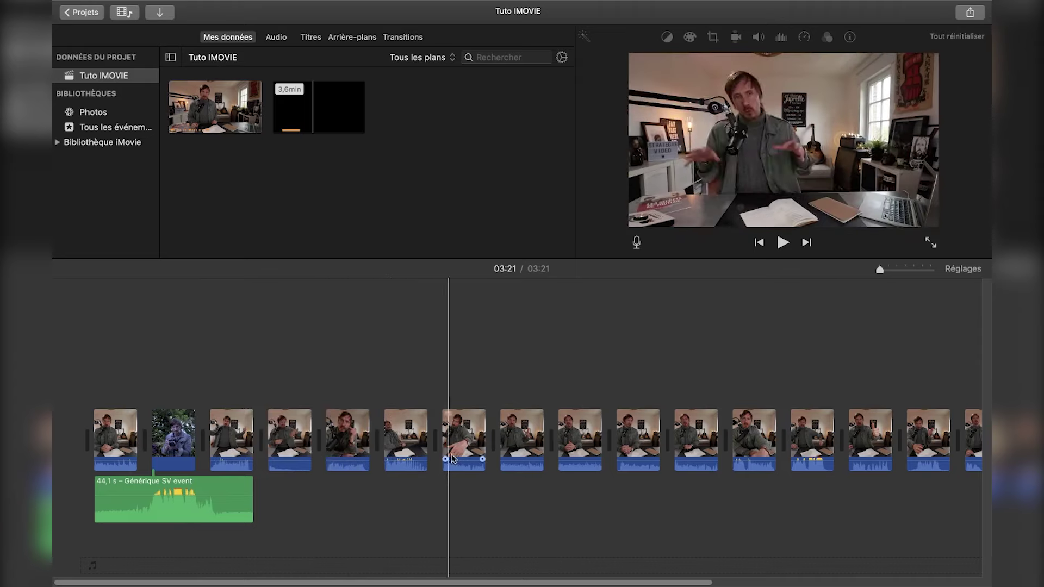
mouse_move(391, 585)
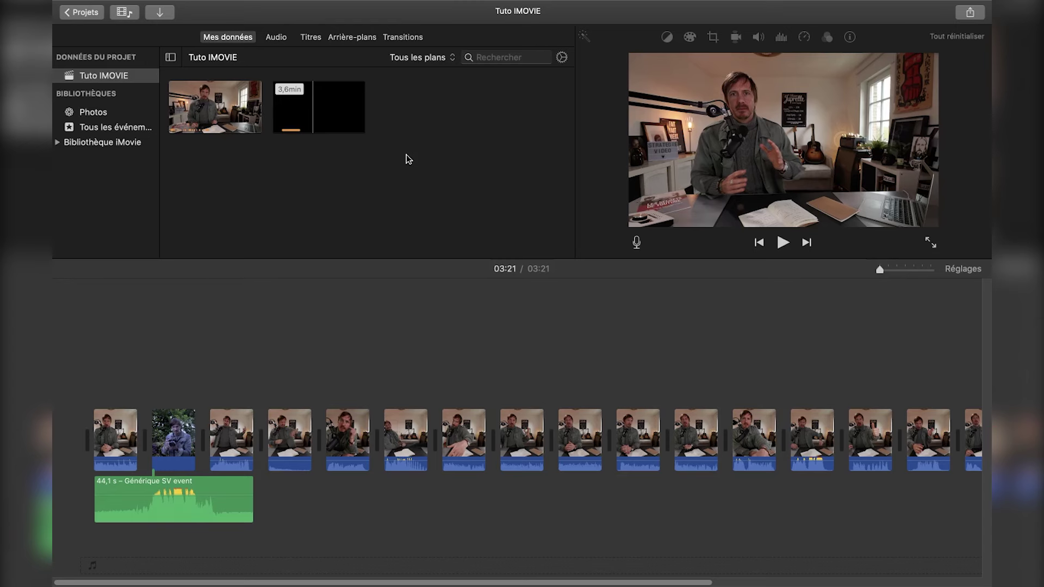
click(171, 14)
Import both JPEG photos and drop the editing-screen photo above the storyline as a cutaway.
click(344, 376)
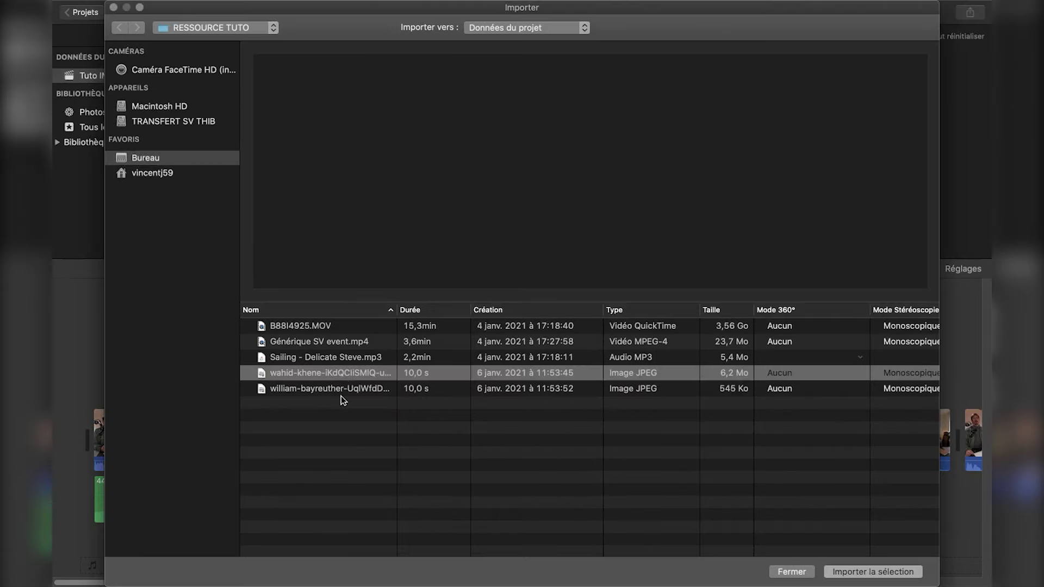
shift+click(342, 389)
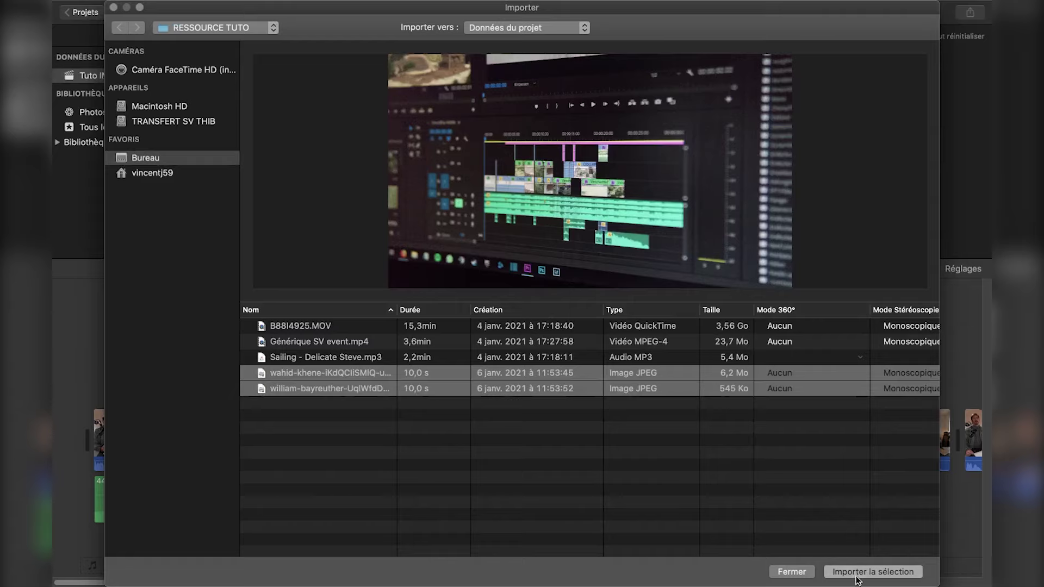
key(Return)
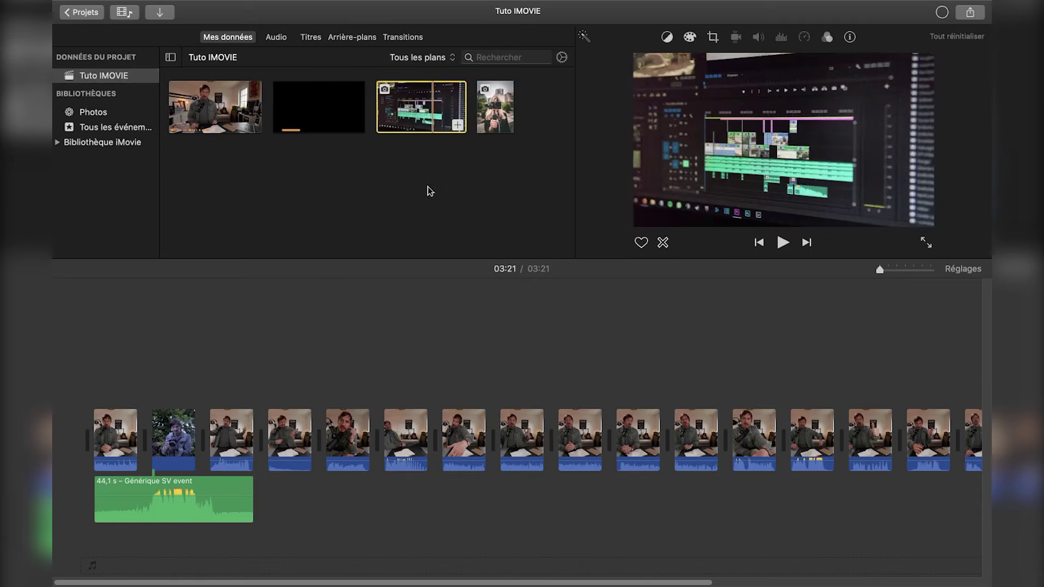
drag(429, 102, 216, 375)
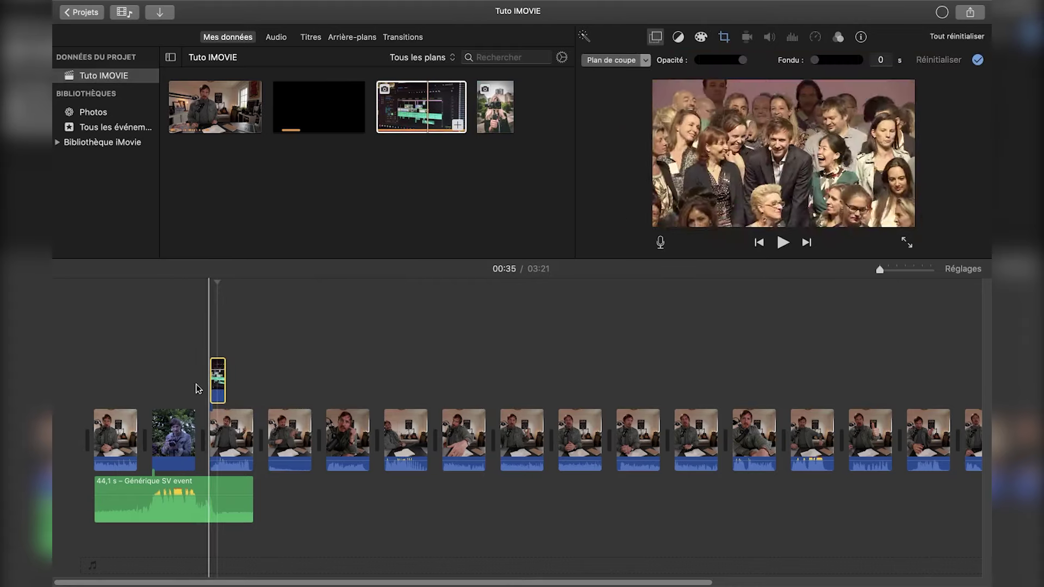
Preview the cutaway, then move it later in the movie to around 00:45.
key(super+equal)
key(super+equal)
key(super+equal)
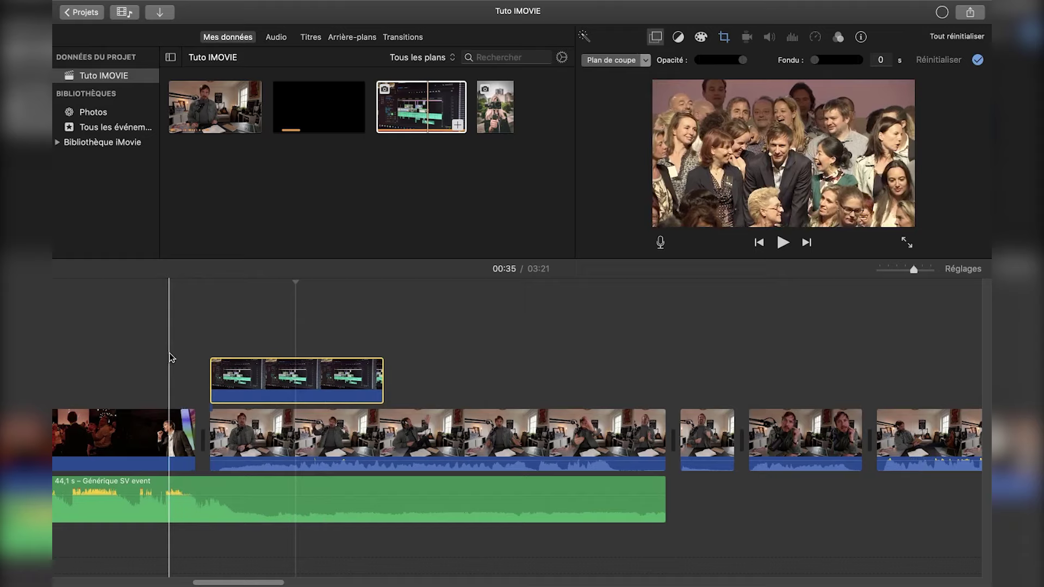
click(171, 358)
key(space)
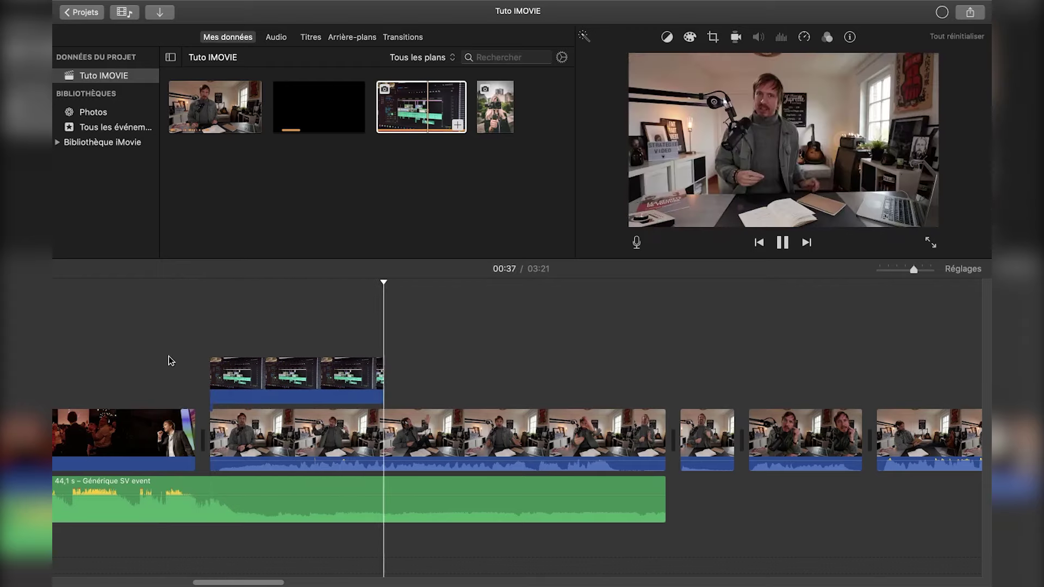
key(space)
drag(297, 376, 769, 384)
click(715, 381)
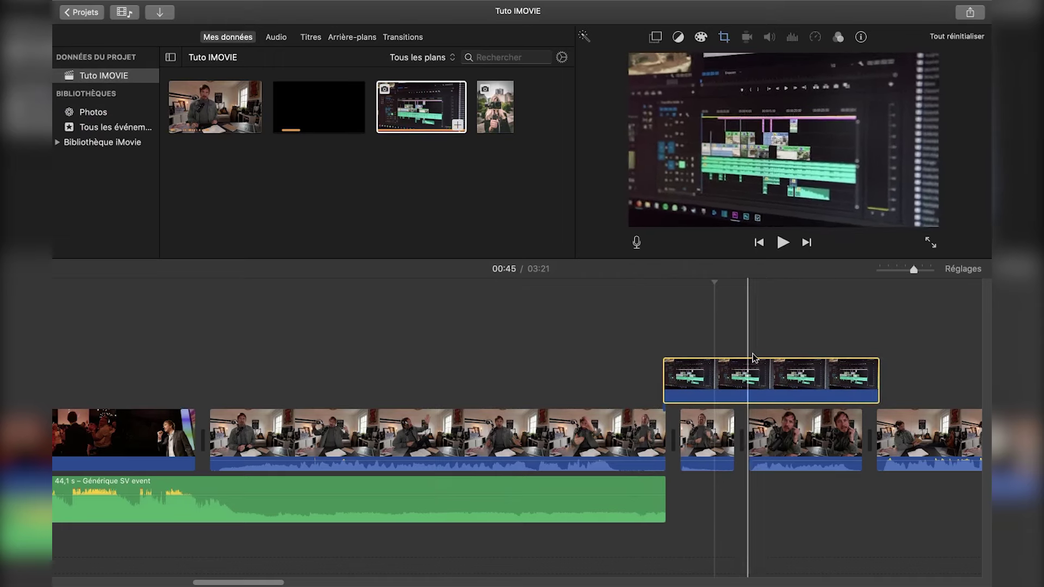
Set the cutaway's crop style to Adapter so it fits uncropped, then preview from 00:43.
click(726, 39)
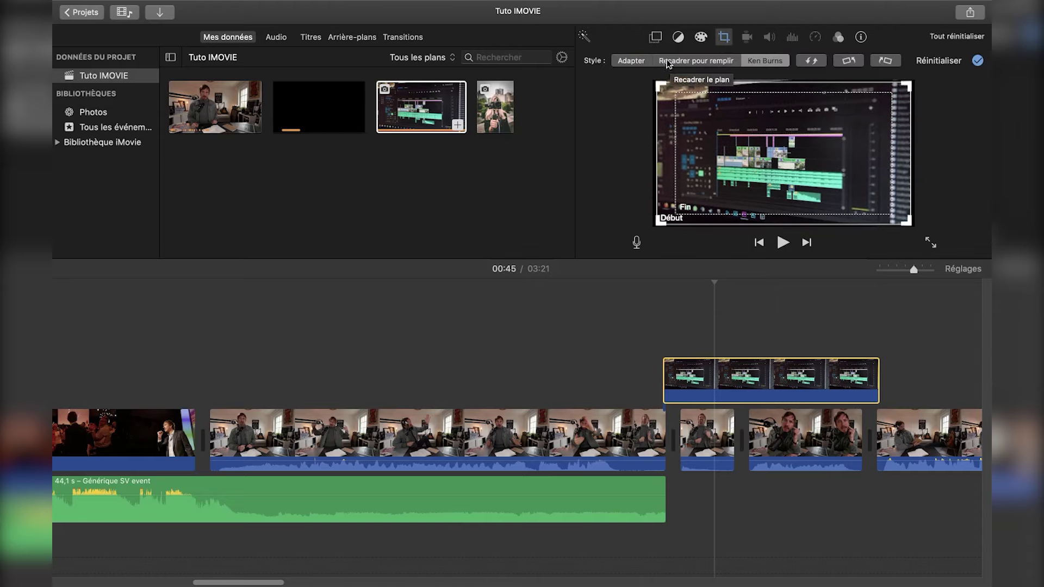
click(631, 61)
click(601, 298)
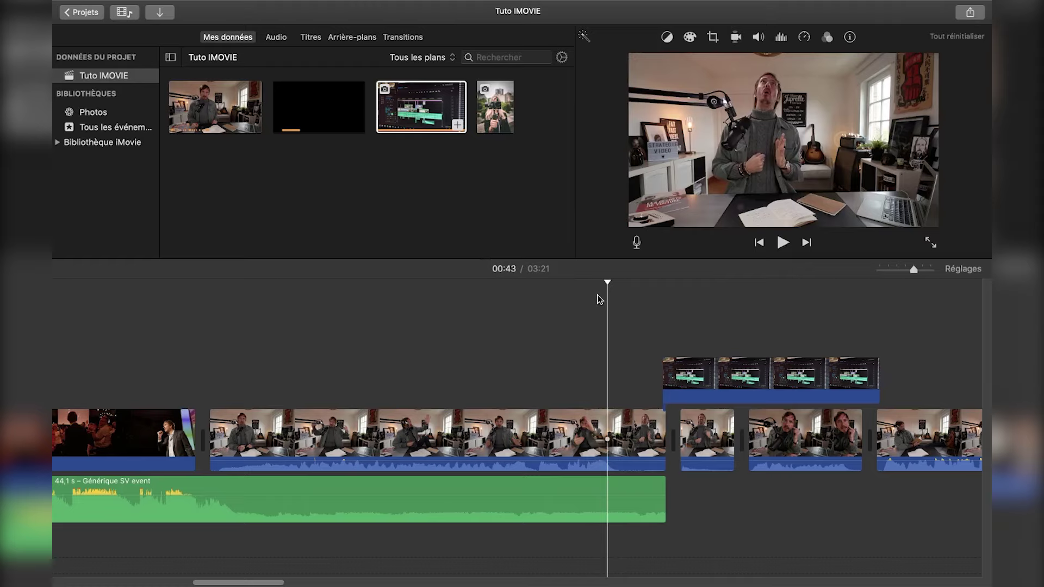
key(space)
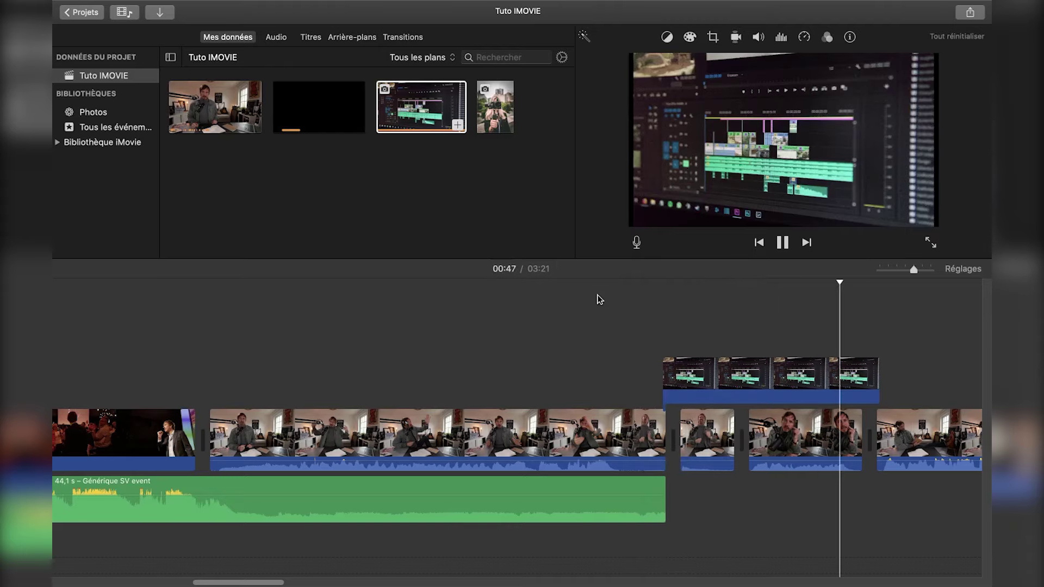
key(space)
Add the camera photo as a cutaway before the editing-screen one, then select the 4,5 s desk clip's crop styles.
drag(495, 106, 449, 379)
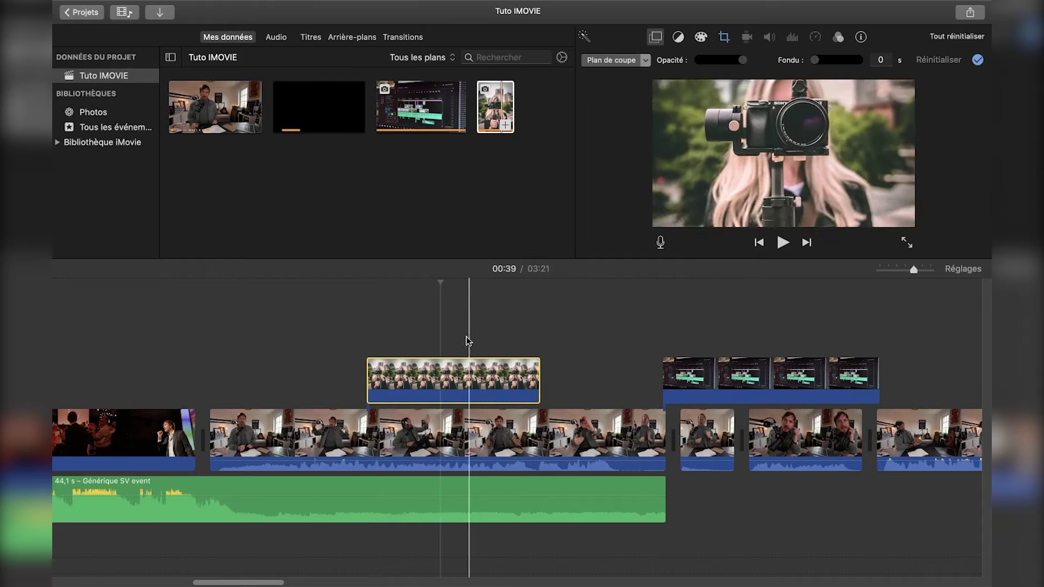
scroll(788, 344, right, 10)
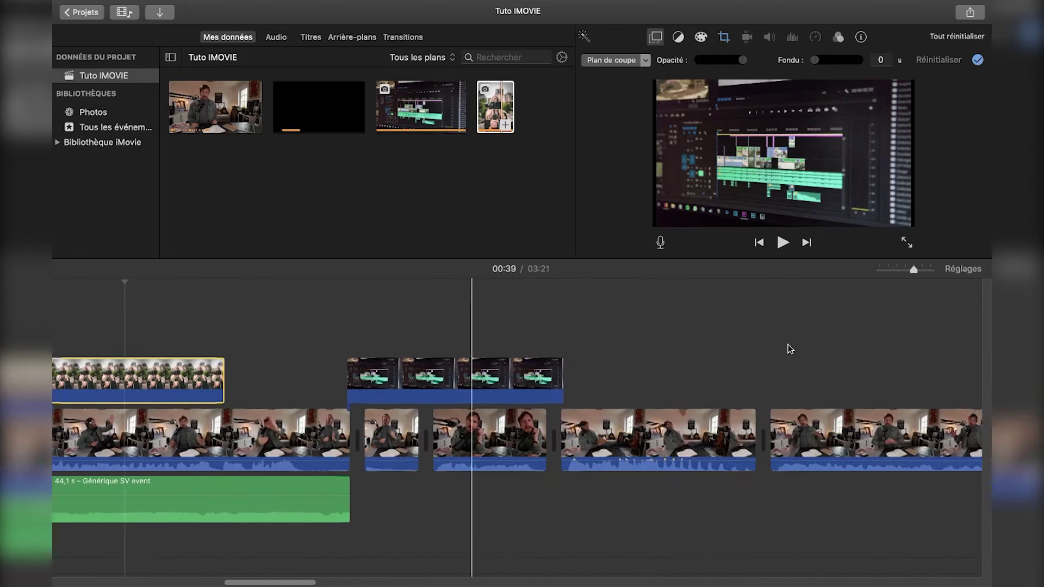
click(656, 430)
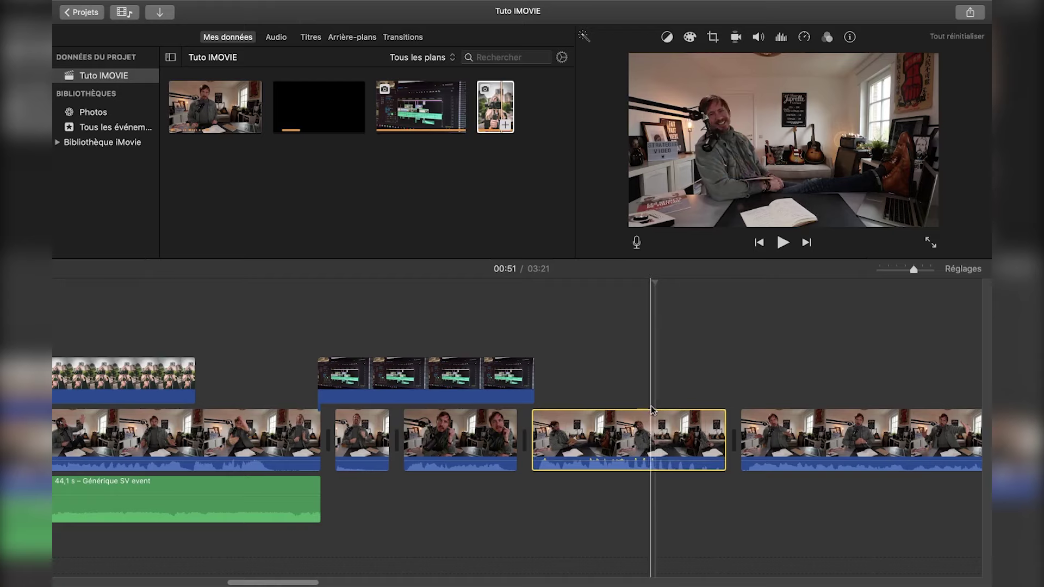
click(713, 38)
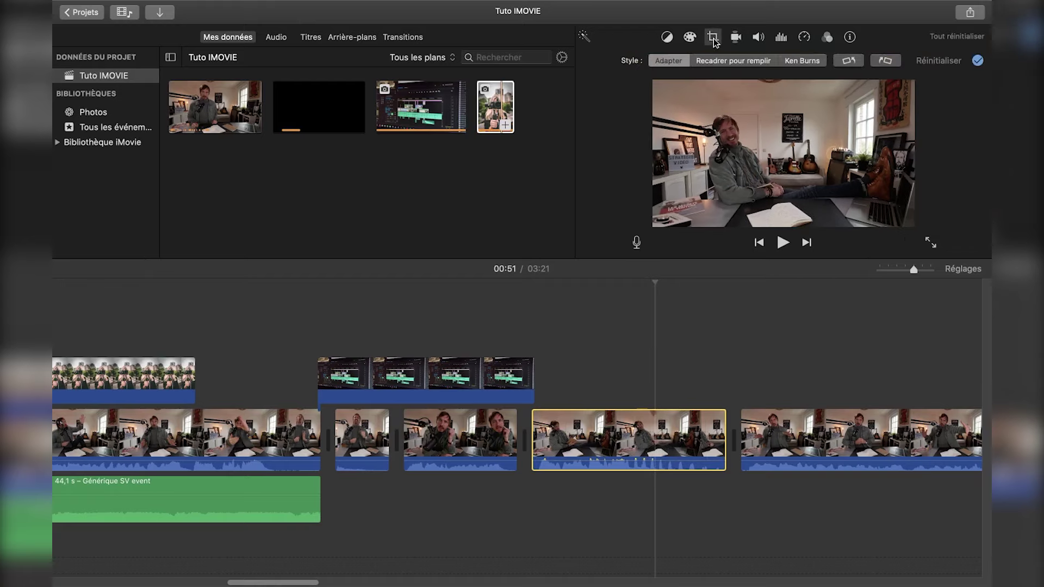
Apply Ken Burns to the 4,5 s desk clip and play it back.
click(814, 62)
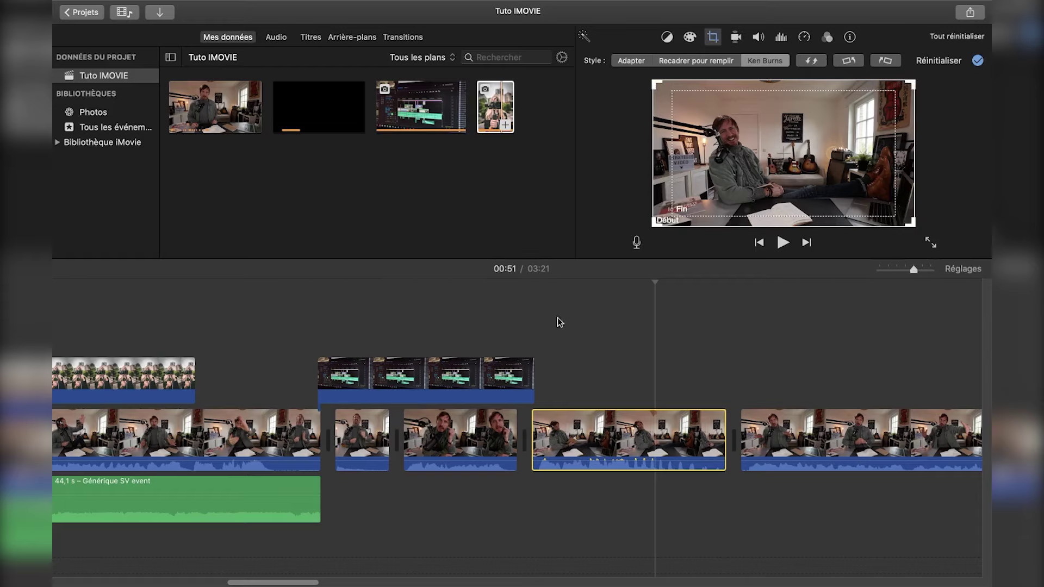
click(537, 314)
key(space)
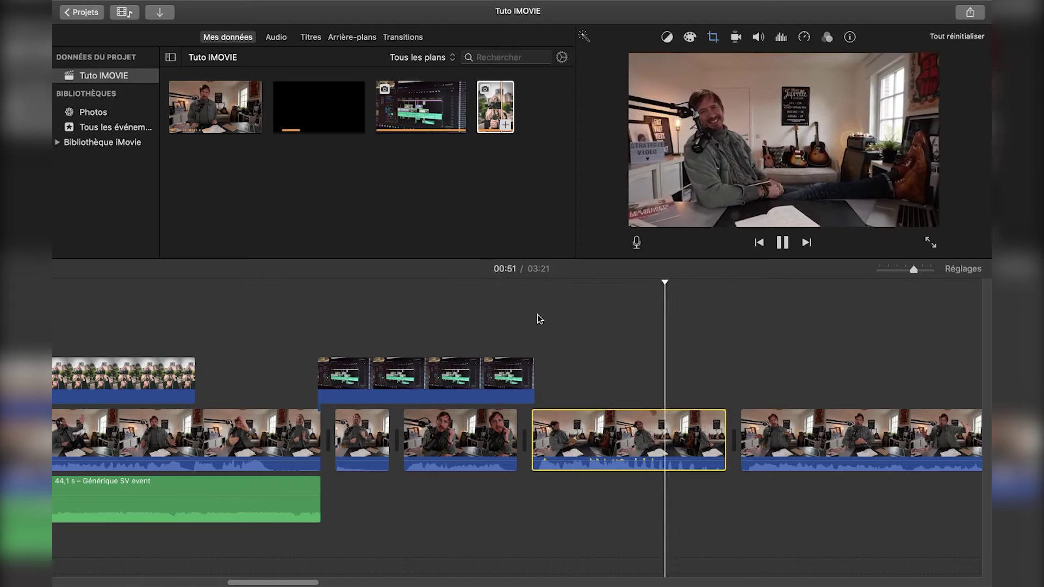
key(space)
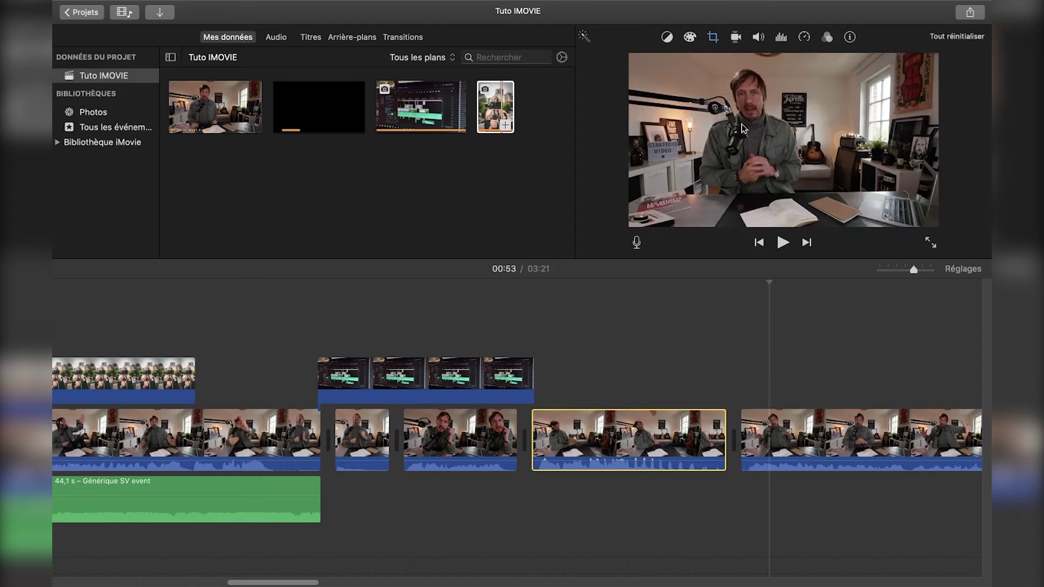
Apply Ken Burns to the last timeline clip and preview the effect.
click(819, 443)
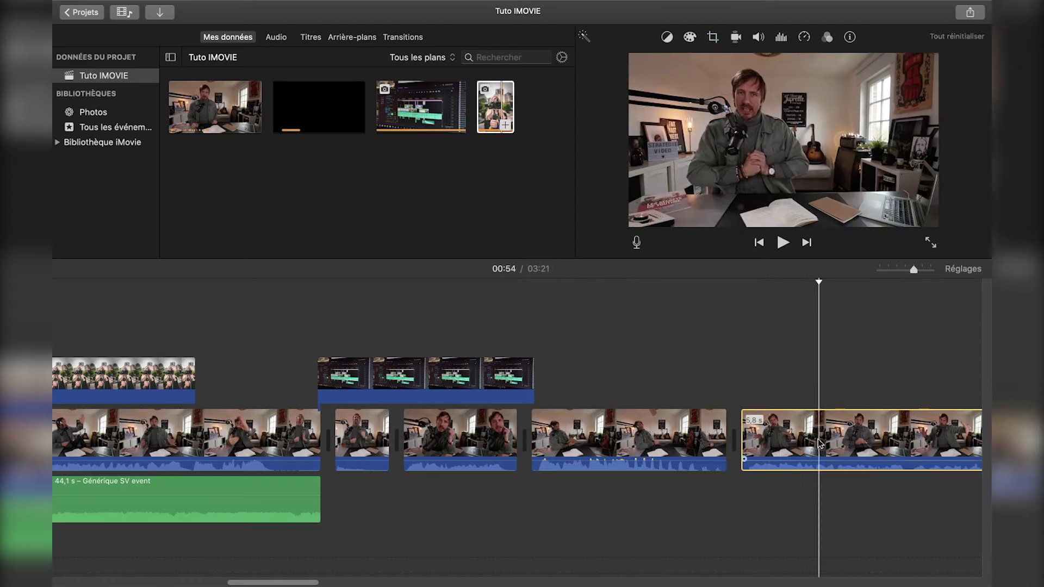
click(713, 37)
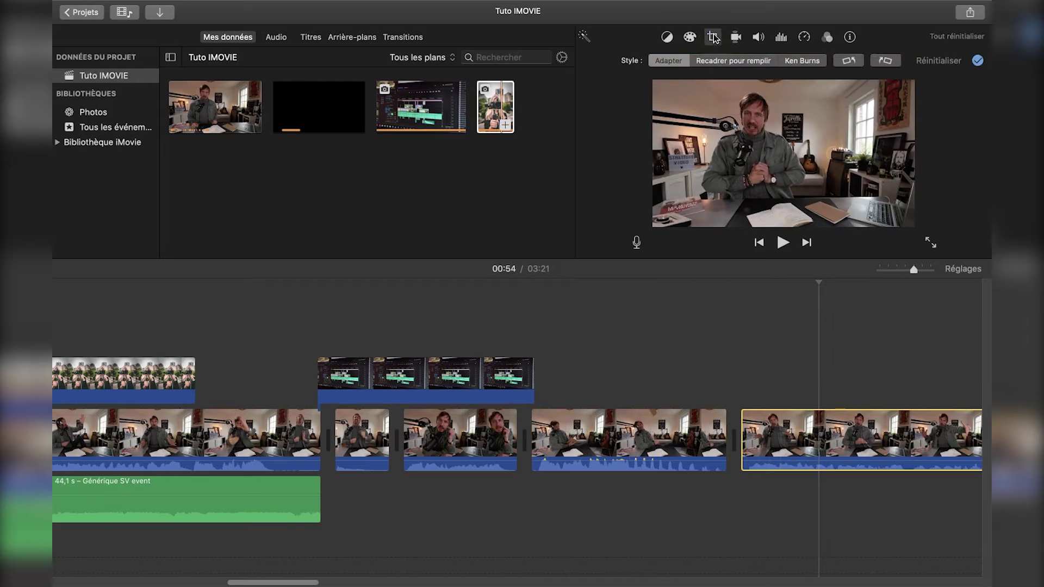
click(811, 64)
key(space)
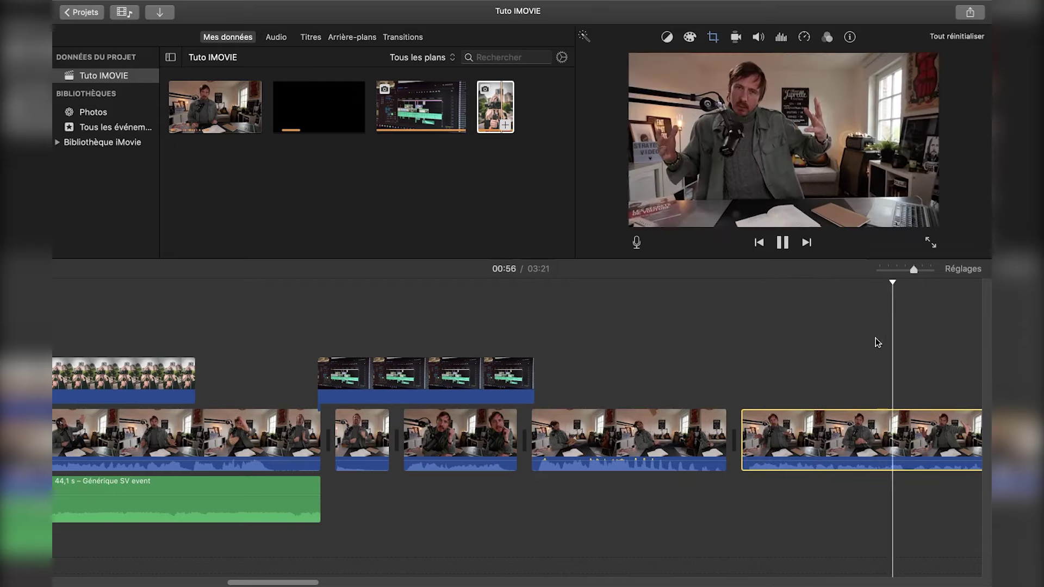
key(space)
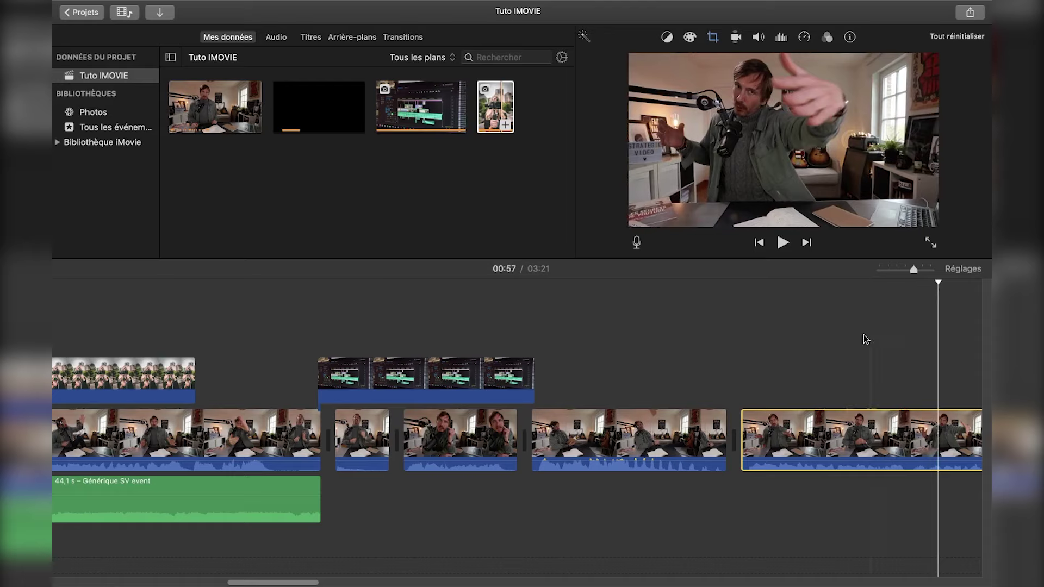
Try white balance, cancel it, then apply skin-tone balance sampled from the man's face.
click(666, 37)
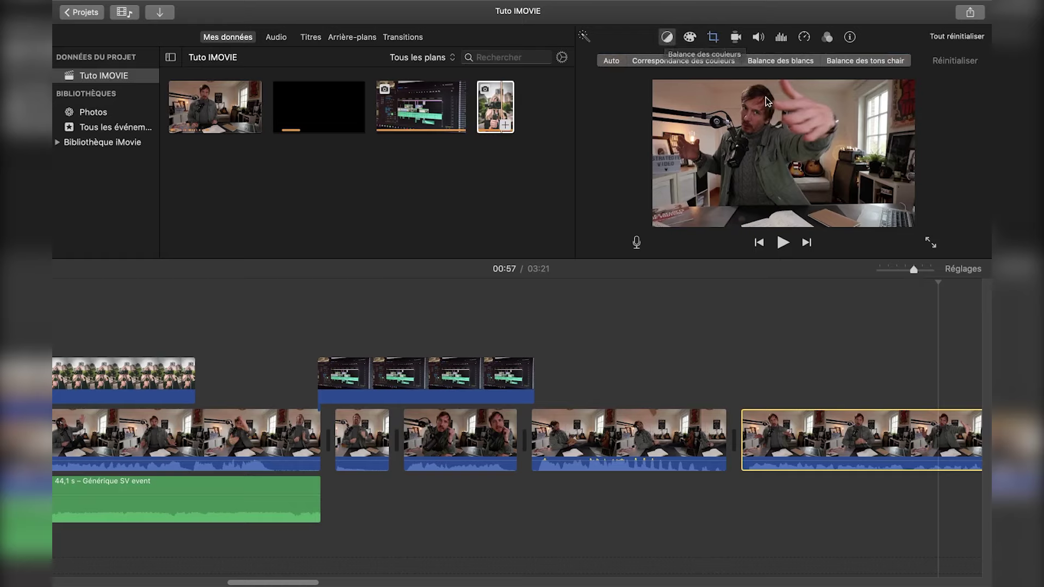
click(781, 61)
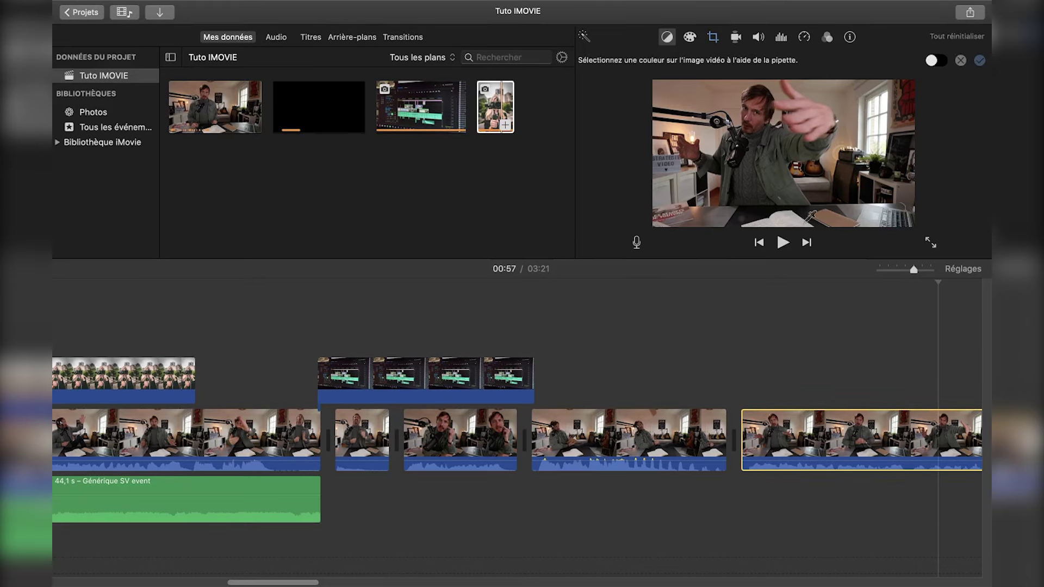
click(792, 211)
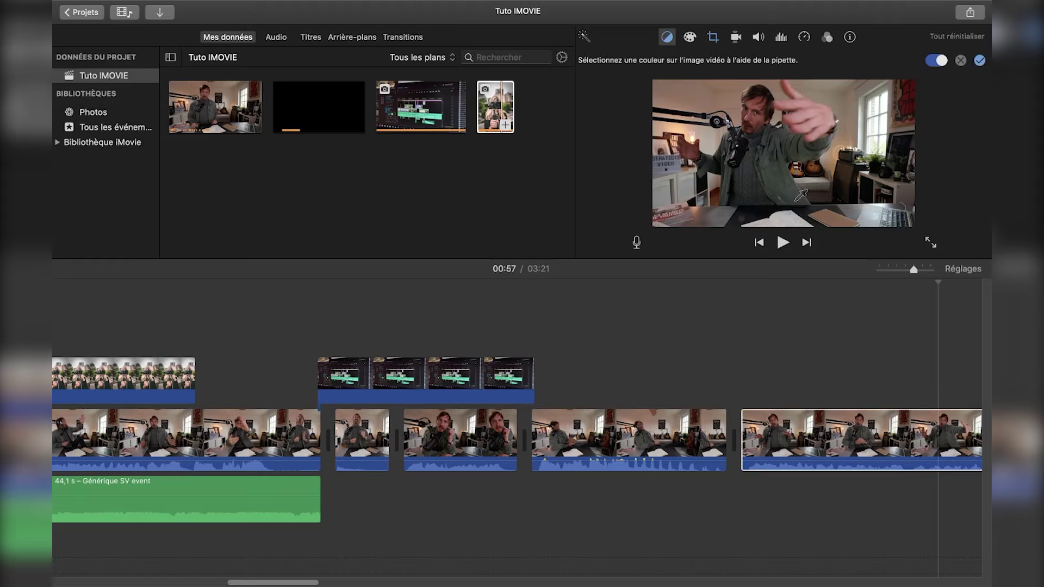
click(962, 61)
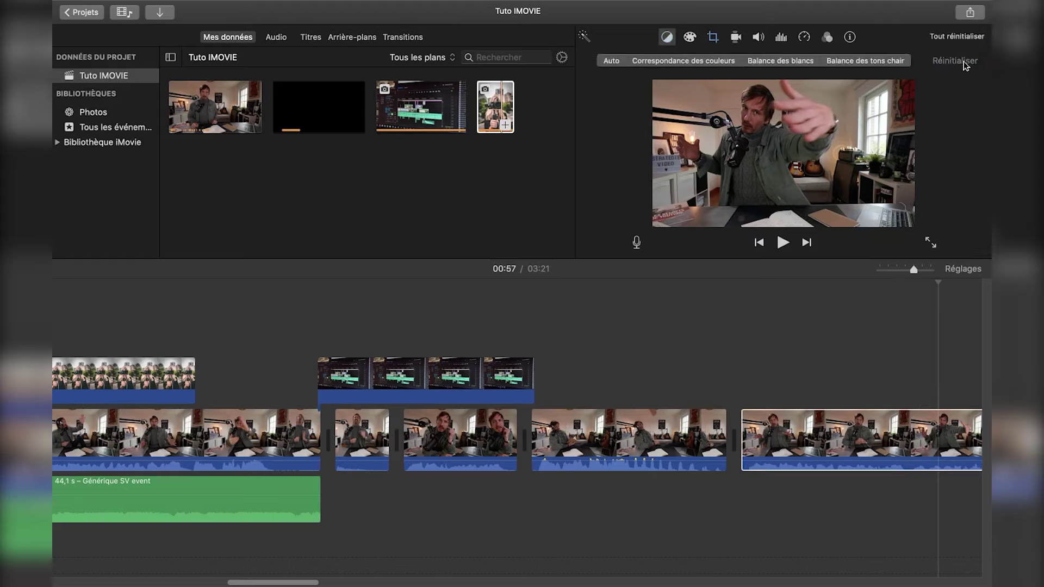
click(863, 61)
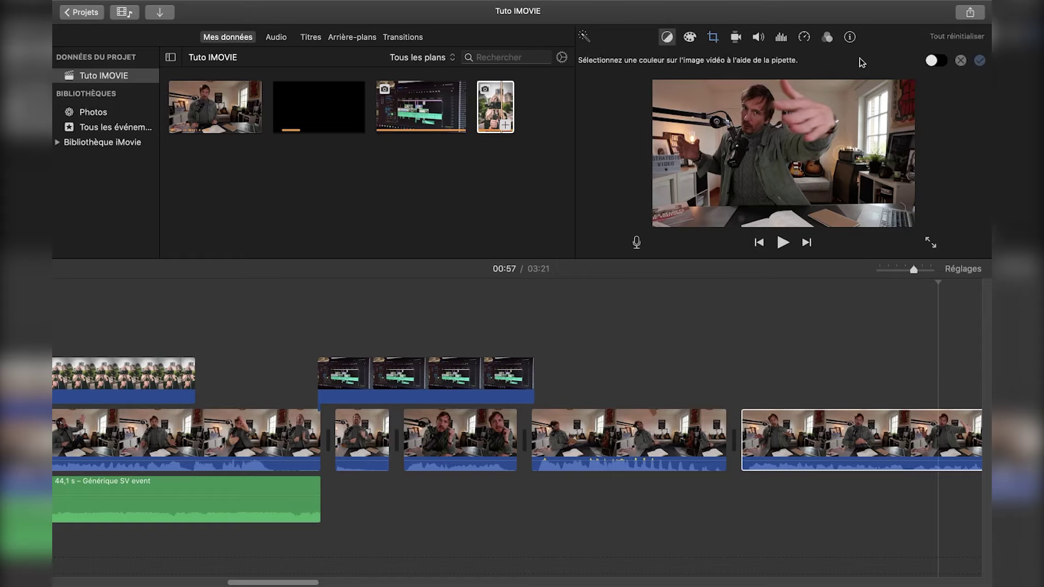
click(758, 115)
click(689, 37)
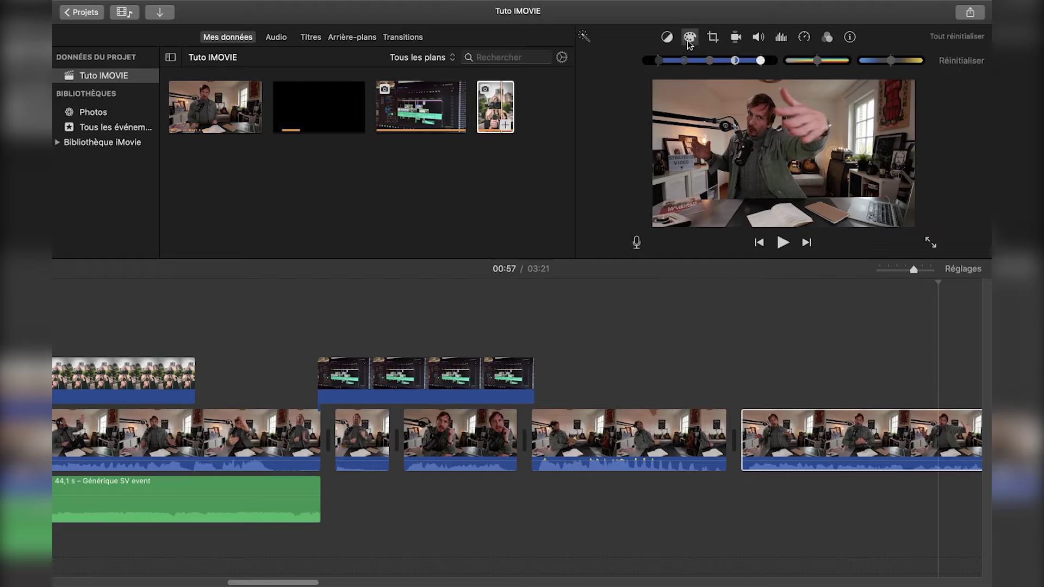
Try highlight and volume adjustments on the last clip, ending with its volume at 100 %.
mouse_move(760, 60)
mouse_down()
mouse_move(721, 70)
mouse_move(760, 68)
mouse_up()
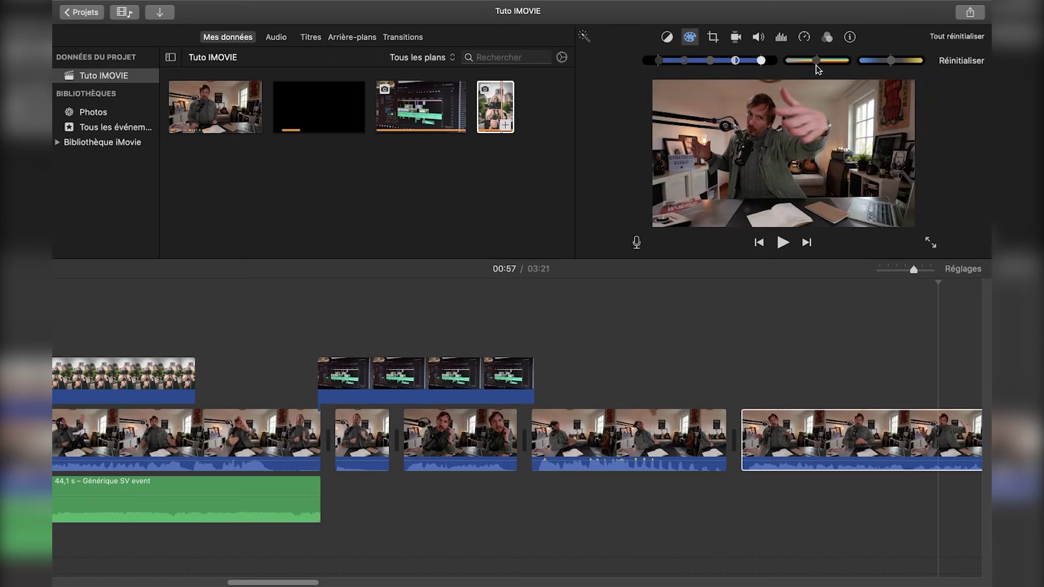
click(736, 38)
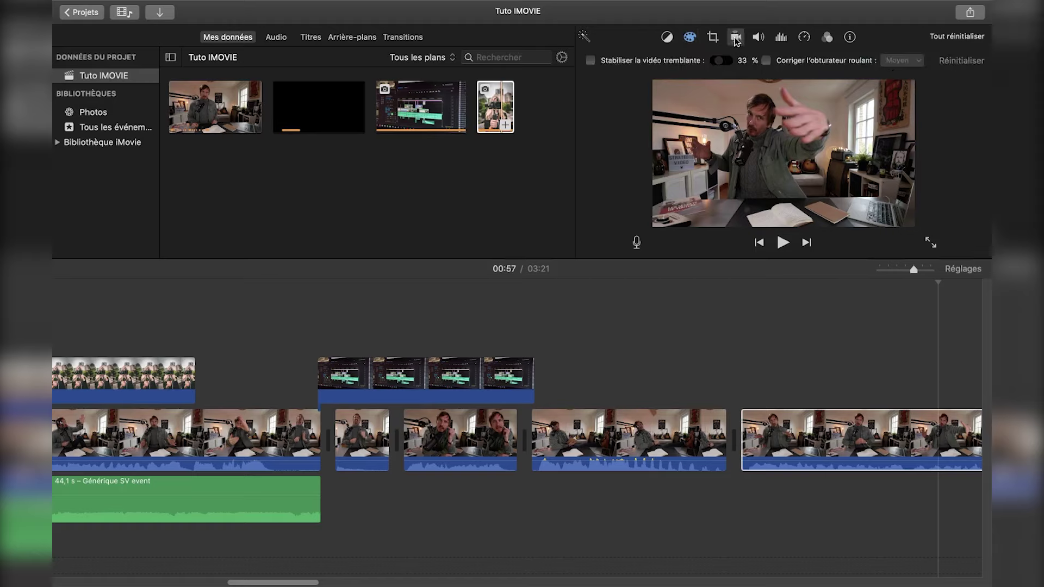
click(762, 38)
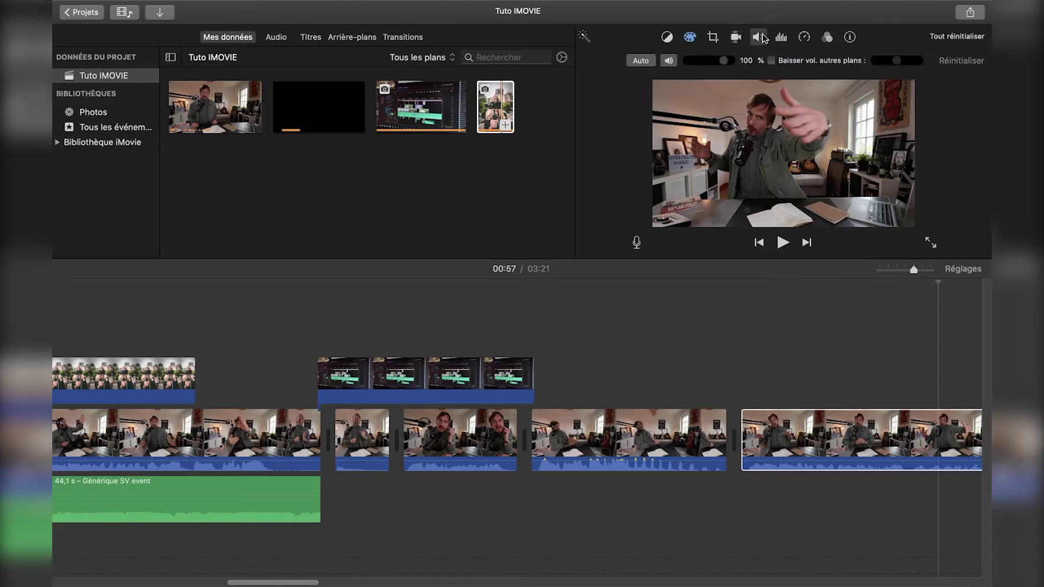
mouse_move(725, 64)
mouse_down()
mouse_move(732, 69)
mouse_move(713, 69)
mouse_move(725, 70)
mouse_up()
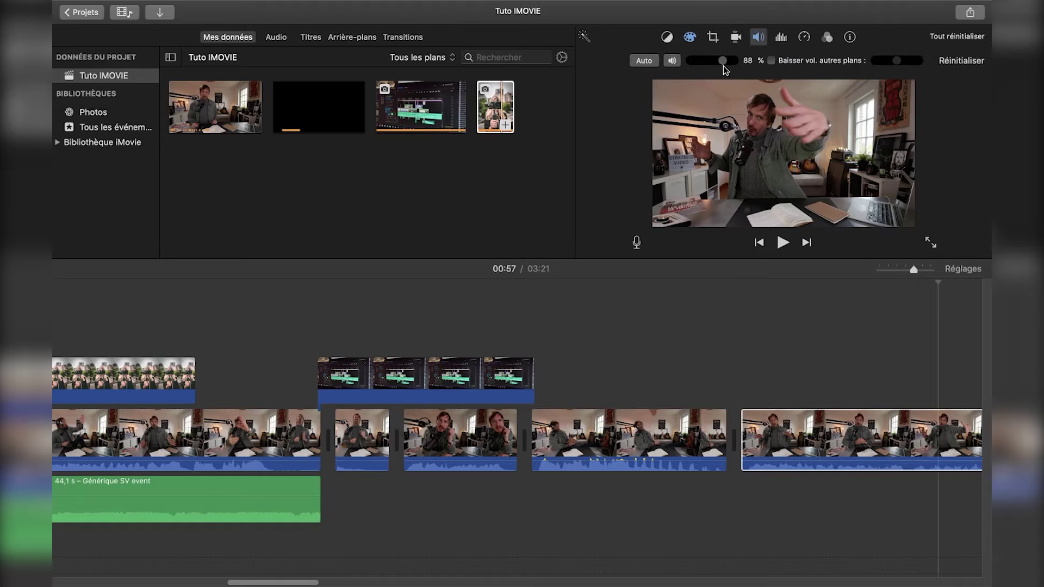
mouse_move(834, 462)
mouse_down()
mouse_move(833, 453)
mouse_move(834, 462)
mouse_up()
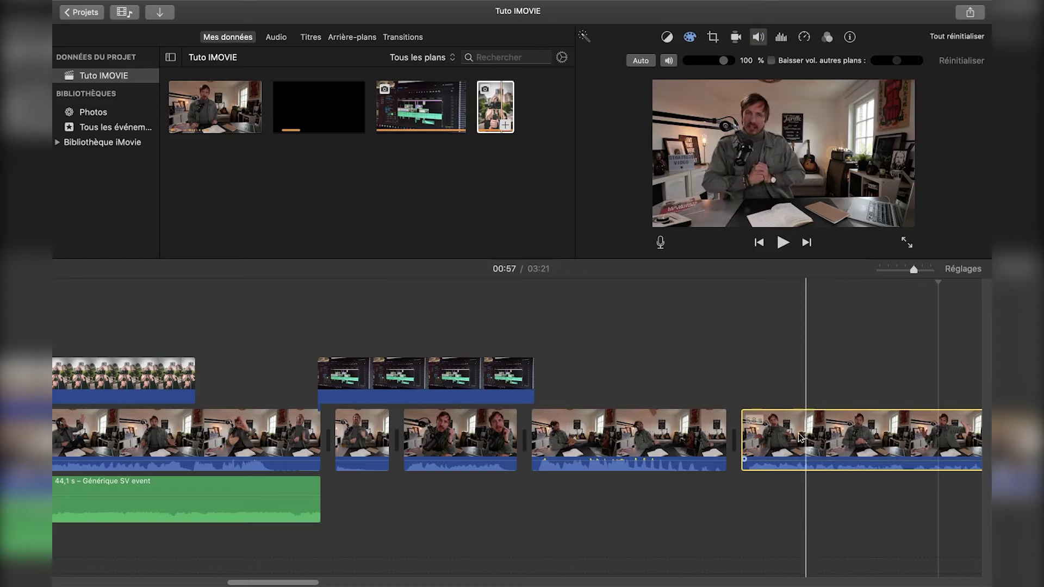
Browse the last clip's noise reduction, speed and clip filter settings, opening the Filtre de plan chooser.
click(781, 37)
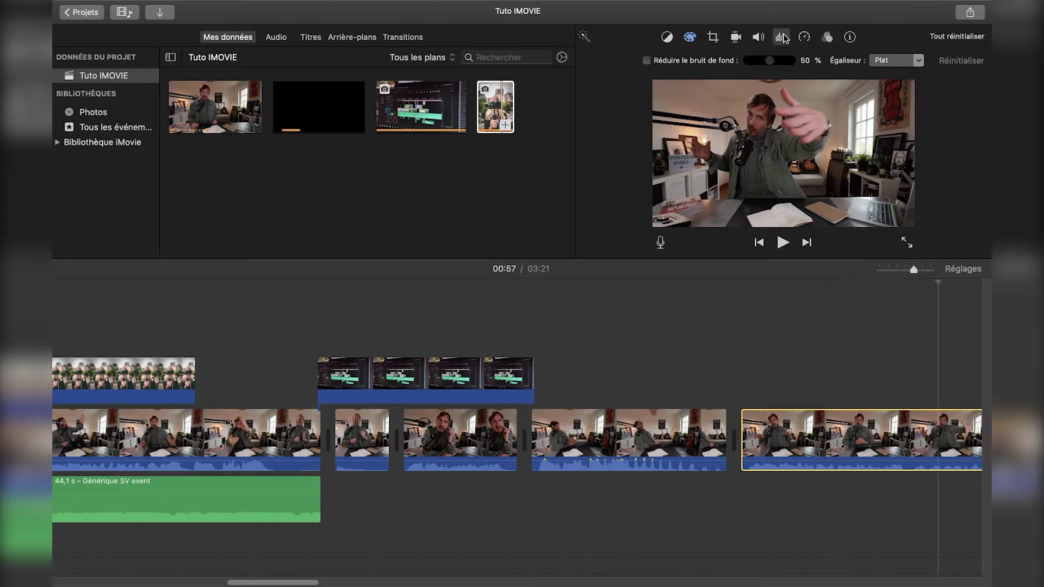
click(782, 37)
click(781, 38)
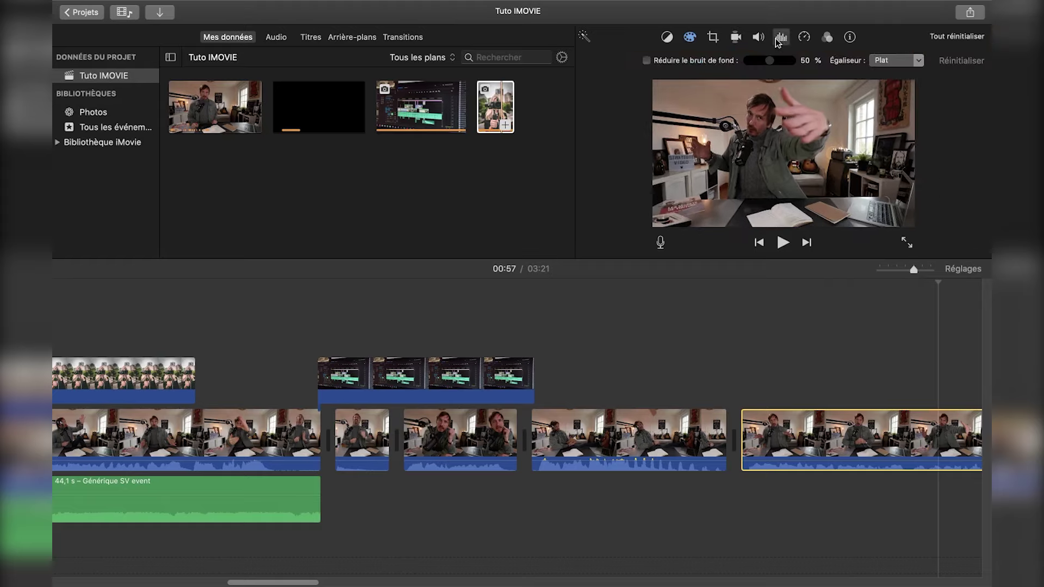
click(805, 37)
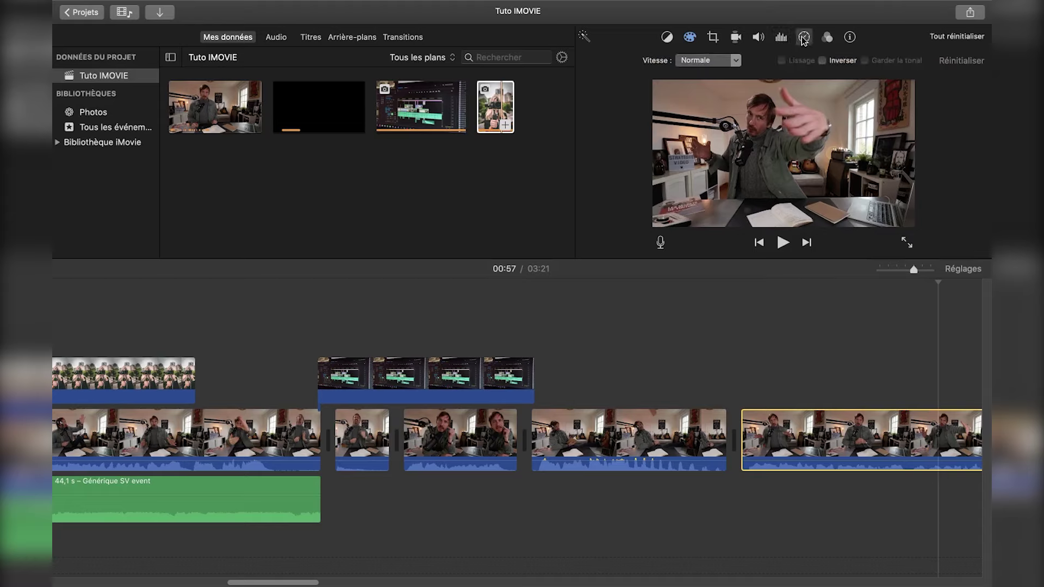
click(827, 37)
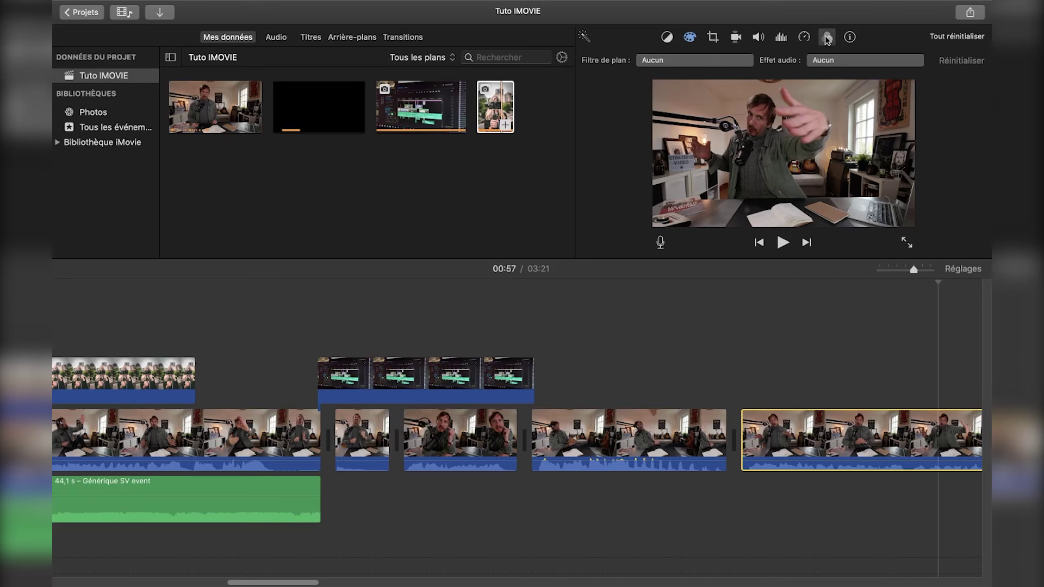
click(743, 65)
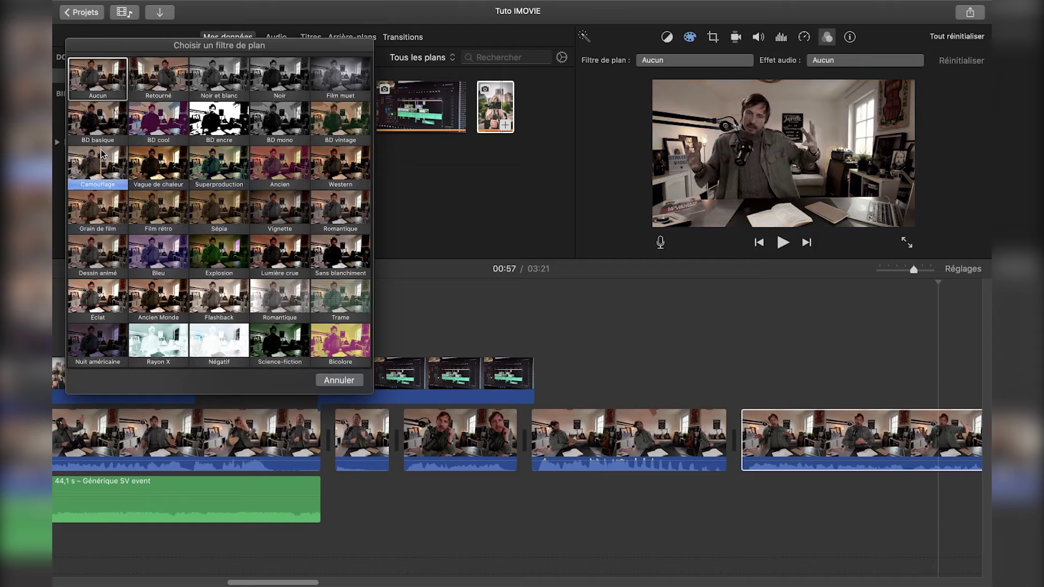
Cancel the filter chooser without a filter and auto-enhance the last clip's video and audio.
click(863, 36)
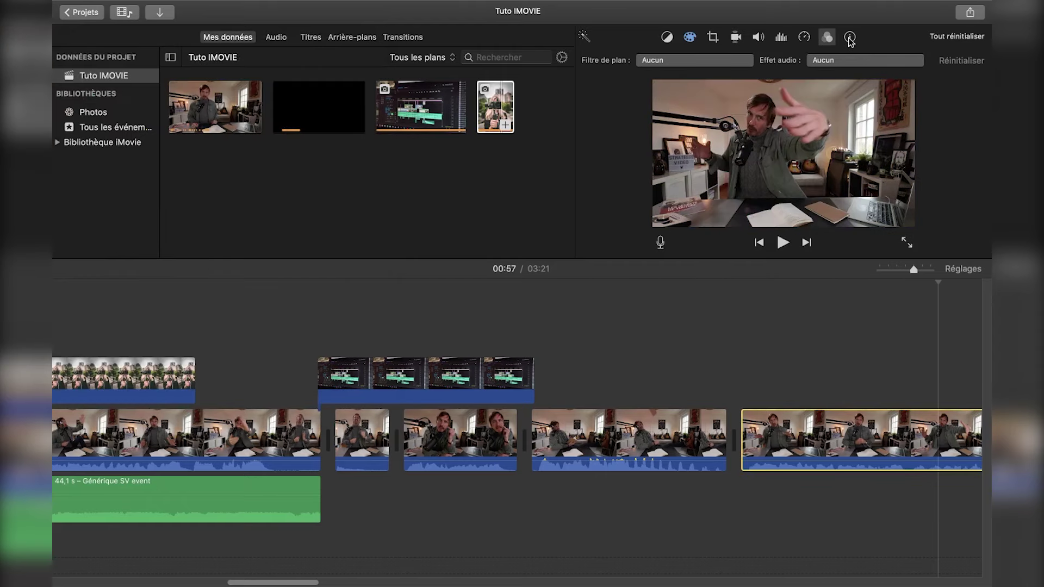
click(851, 38)
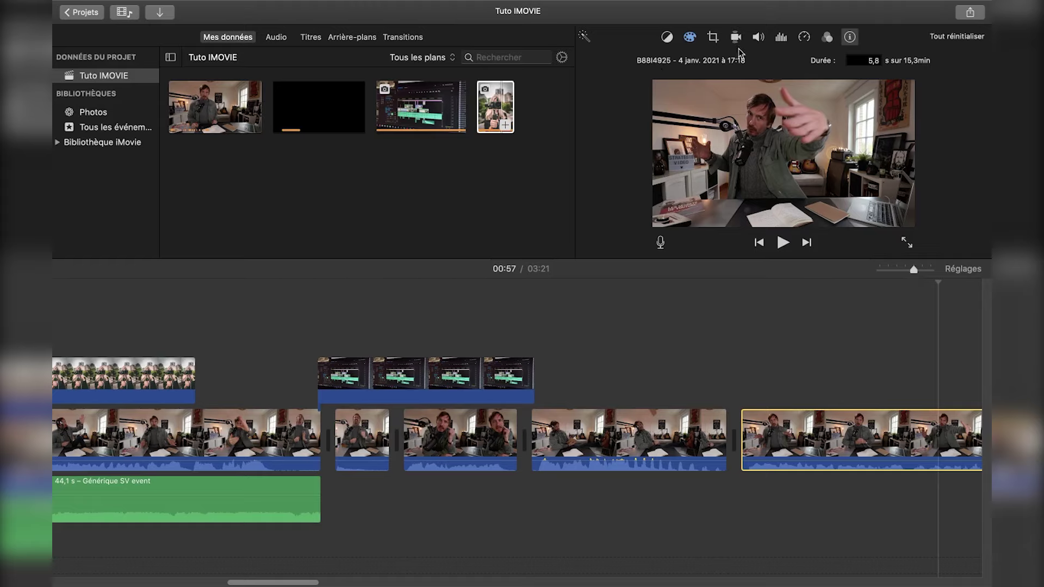
click(585, 38)
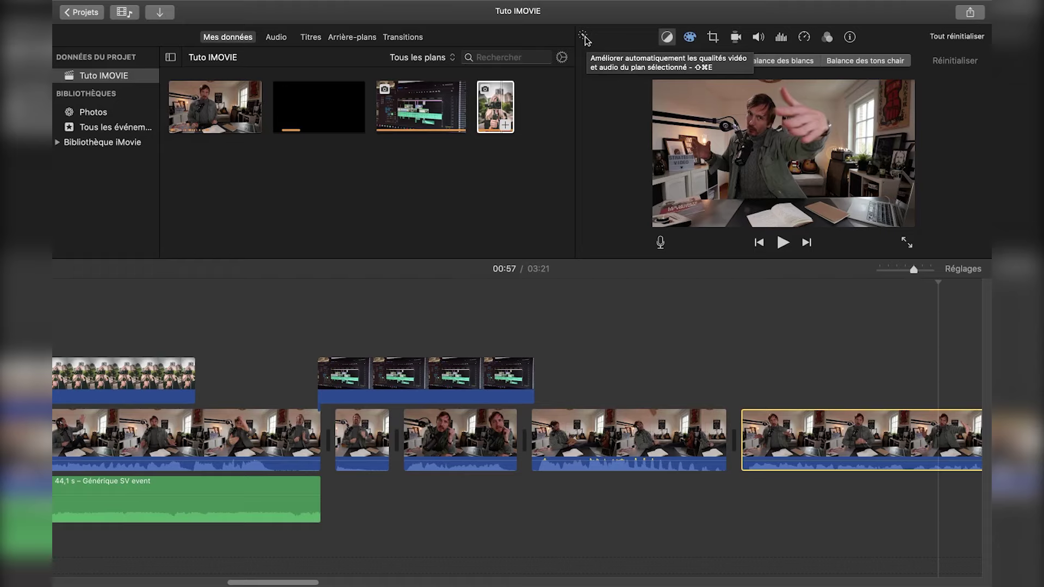
click(584, 37)
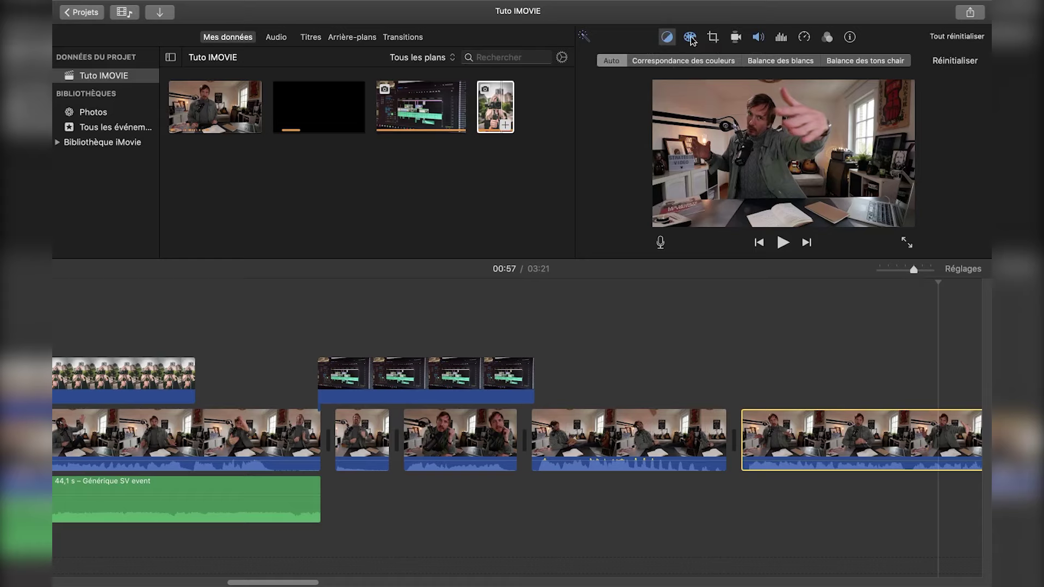
click(433, 175)
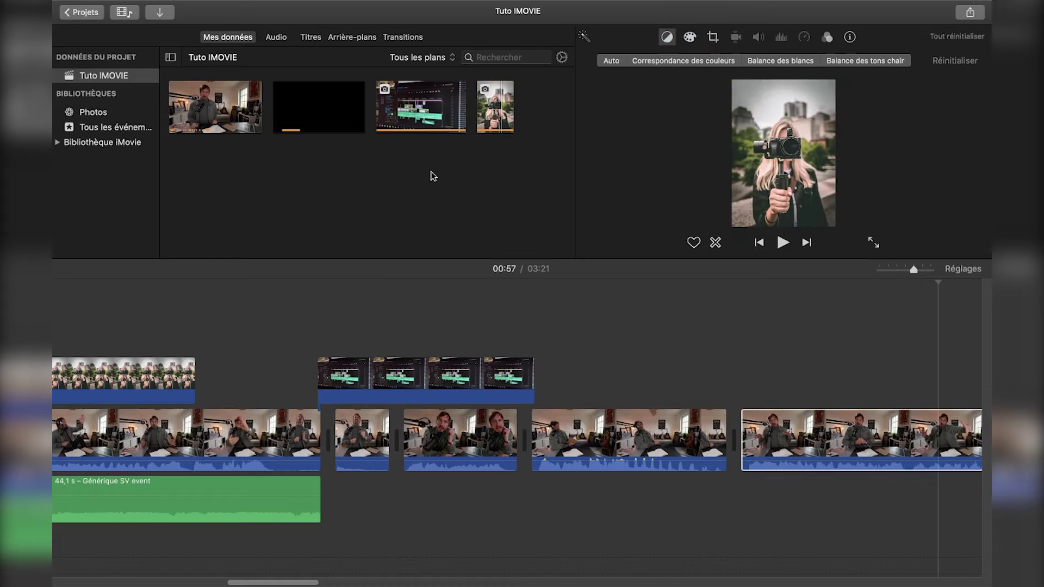
click(503, 294)
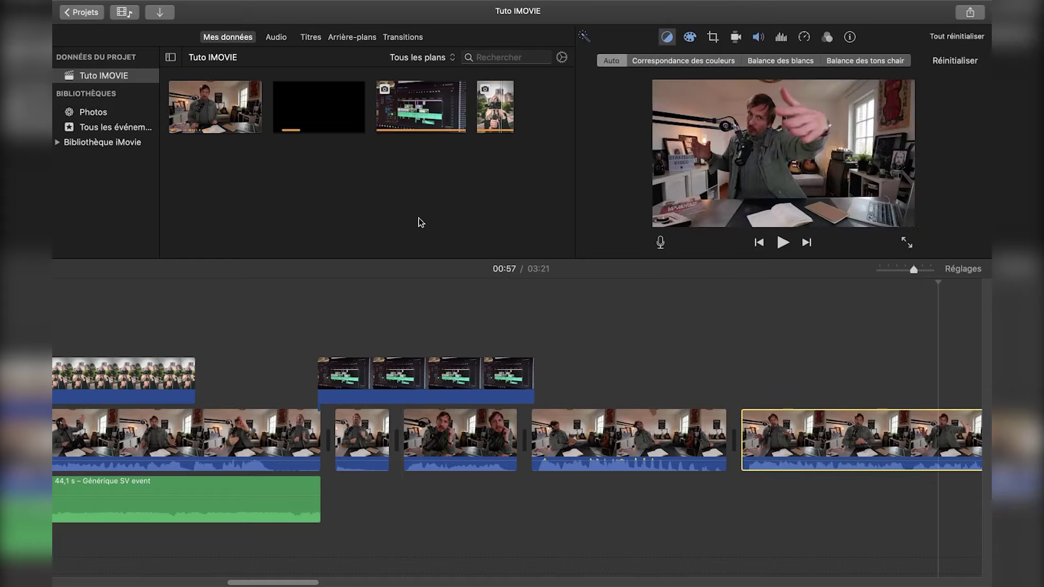
click(159, 12)
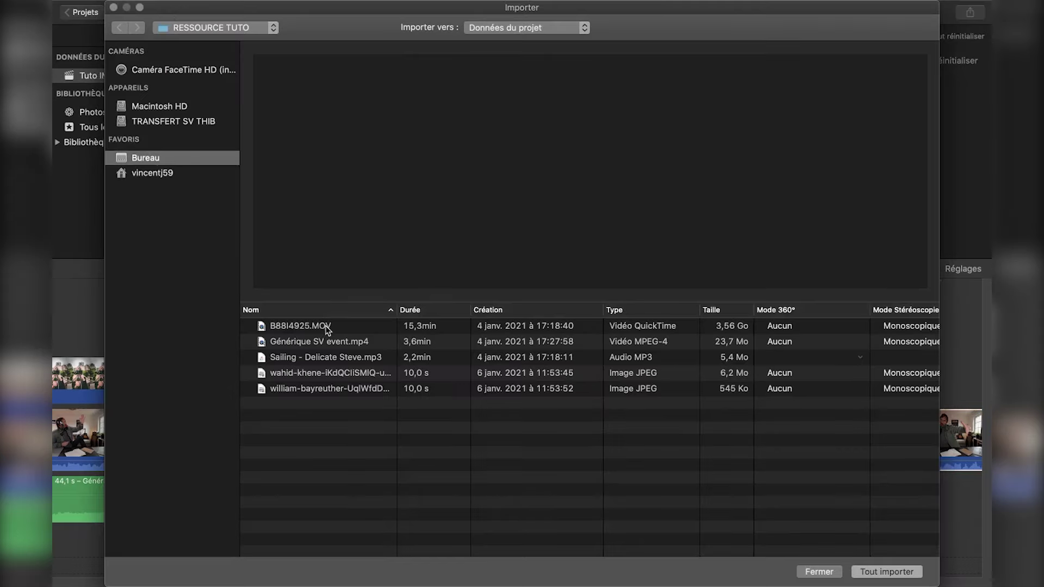
Import Sailing – Delicate Steve.mp3, lay it under the clips, and lower its volume to 20%.
click(345, 362)
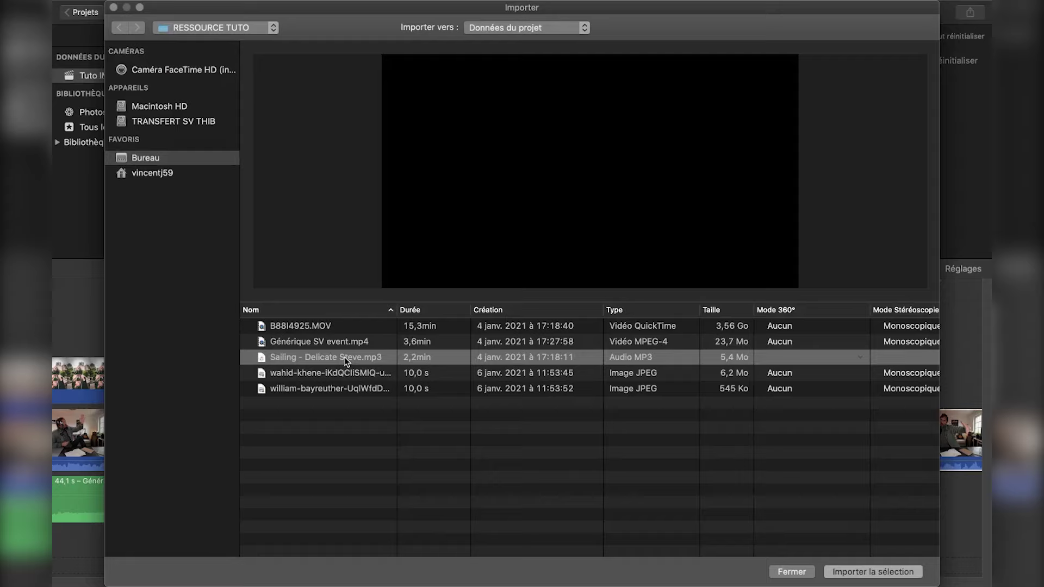
click(860, 572)
drag(215, 106, 326, 502)
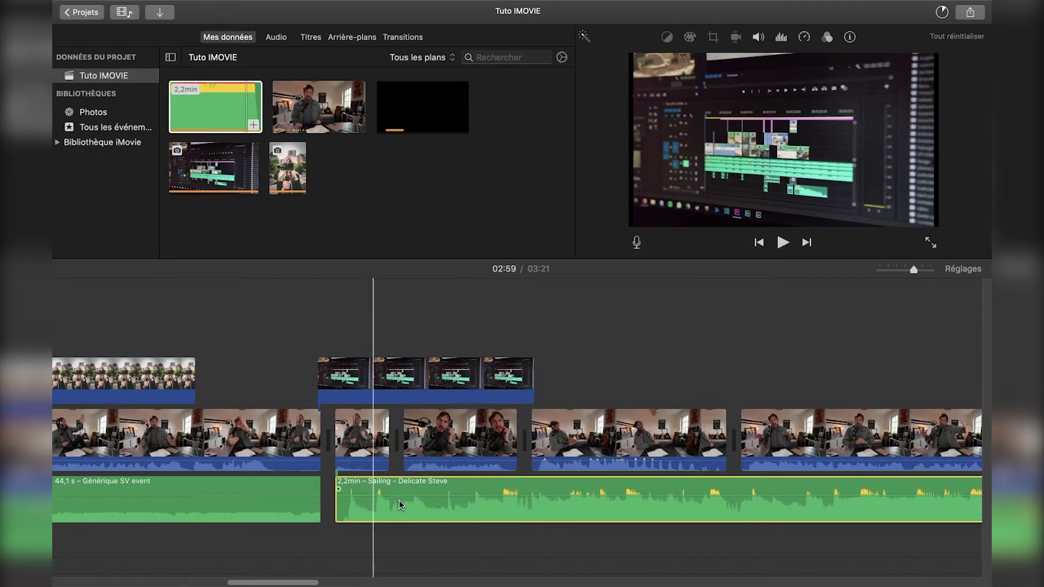
drag(404, 495, 406, 507)
Replay from 00:44, then lower the Sailing – Delicate Steve music volume to about 7%.
click(331, 469)
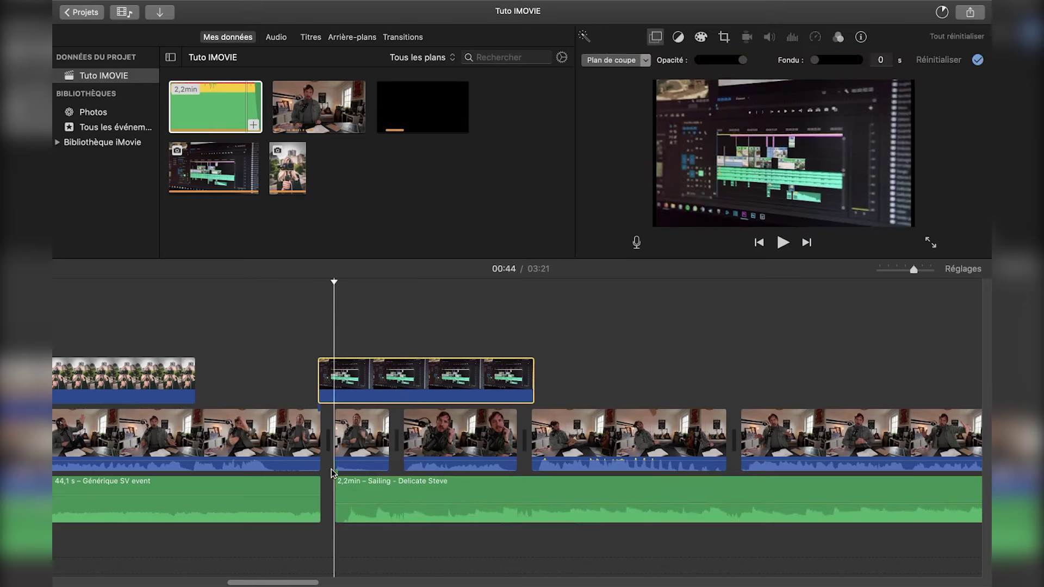
key(space)
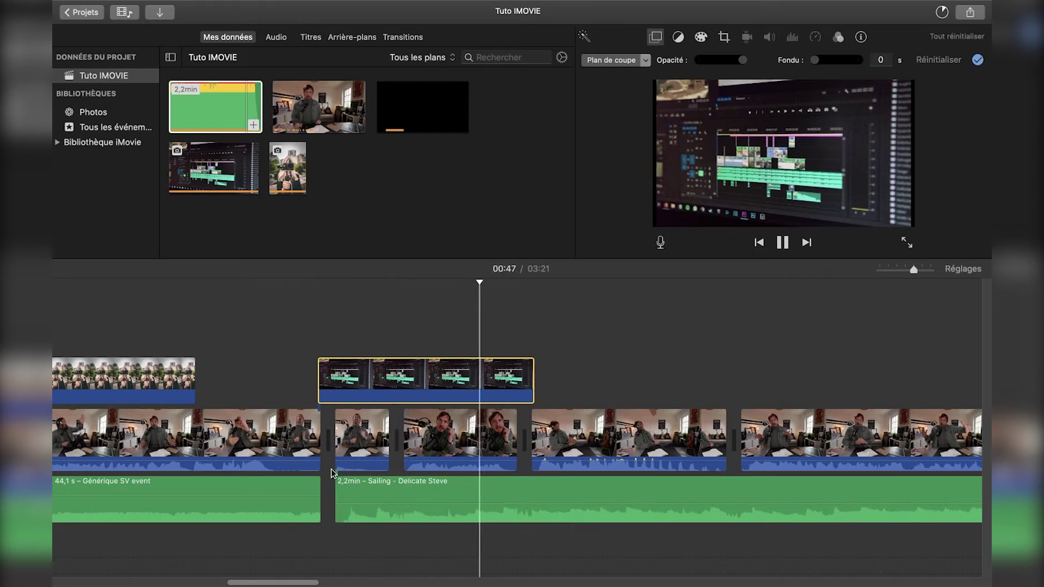
click(332, 469)
click(444, 383)
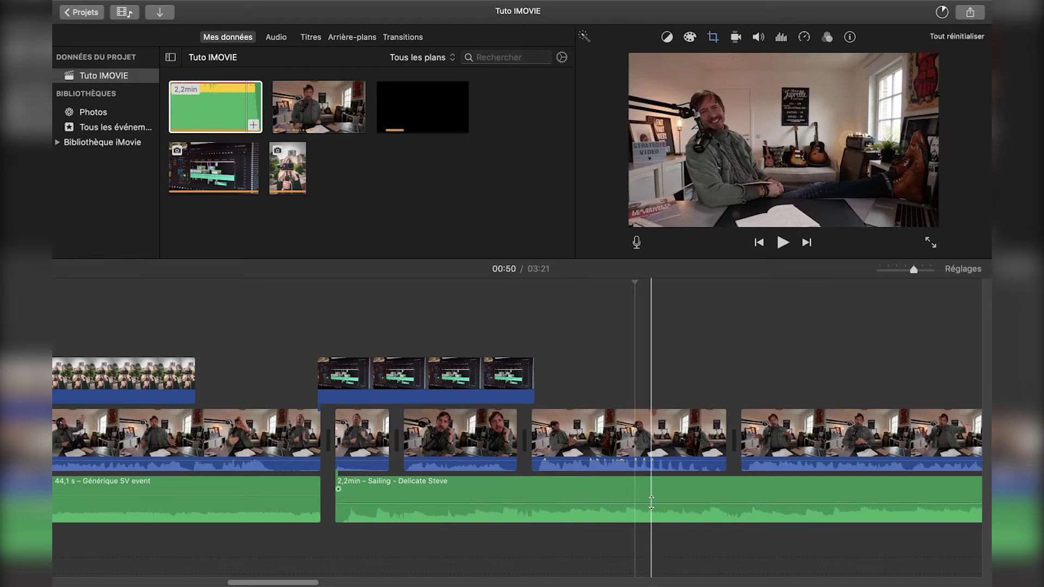
click(654, 510)
drag(655, 507, 665, 501)
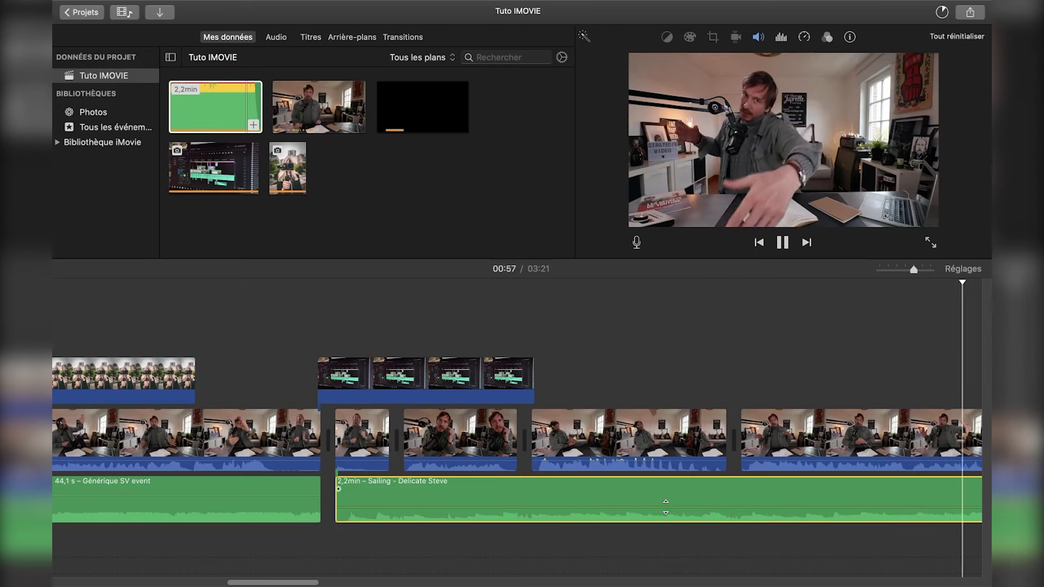
Stop playback and preview the Gravité du tiers inférieur lower-third in the Titres library.
key(space)
scroll(665, 506, right, 3)
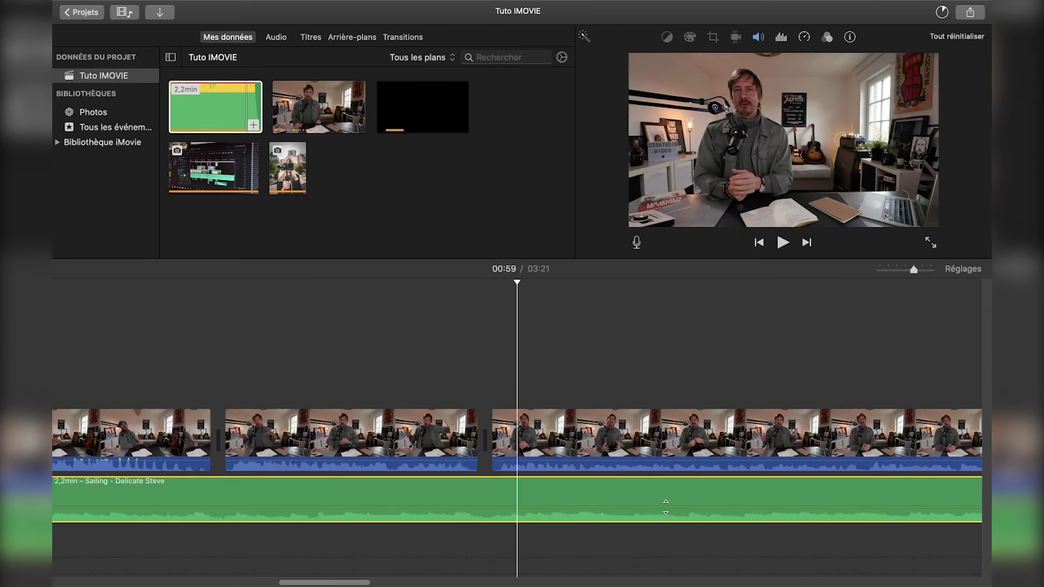
click(311, 37)
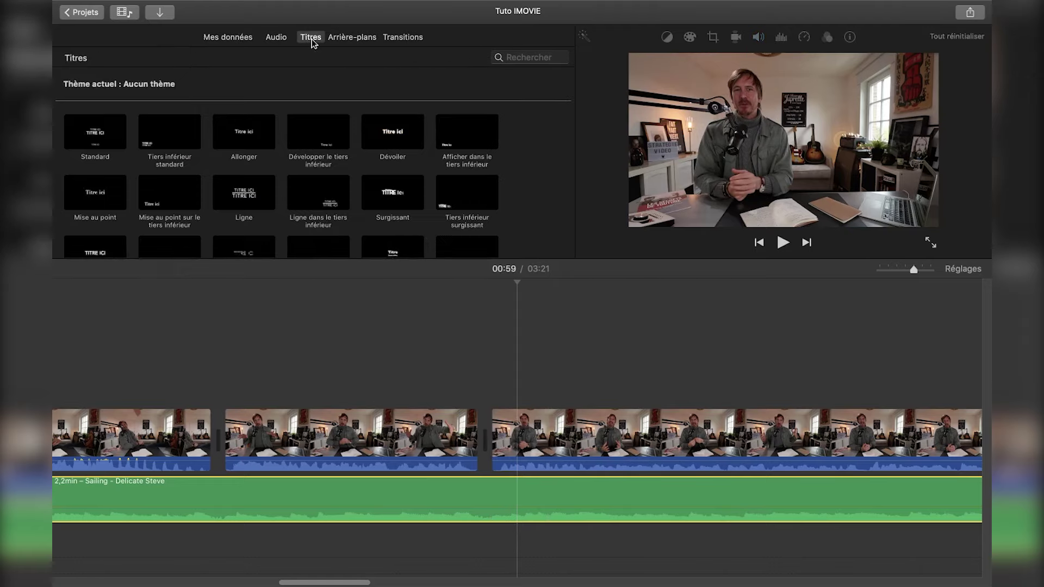
scroll(397, 181, down, 5)
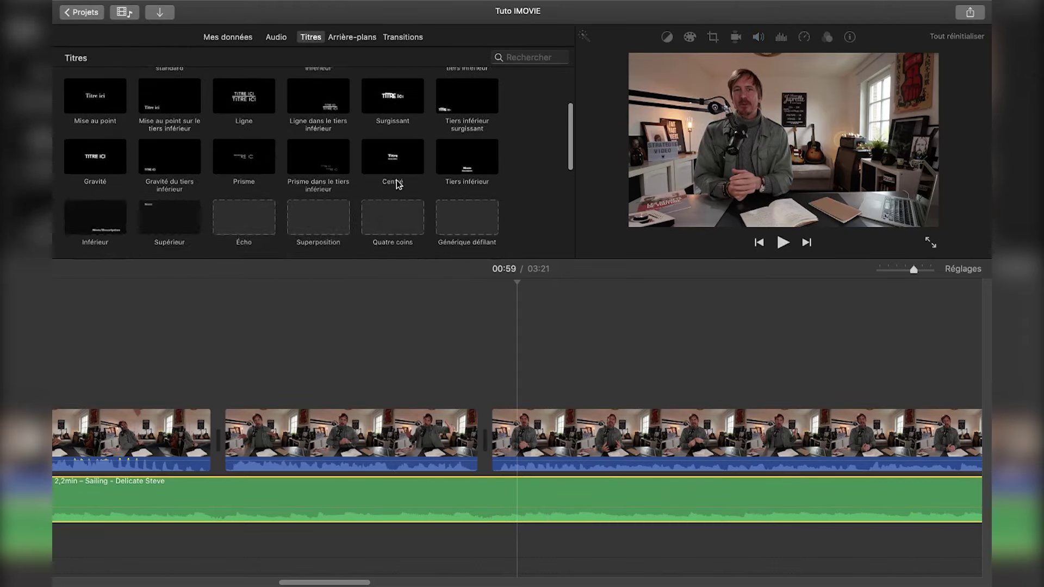
scroll(396, 181, up, 3)
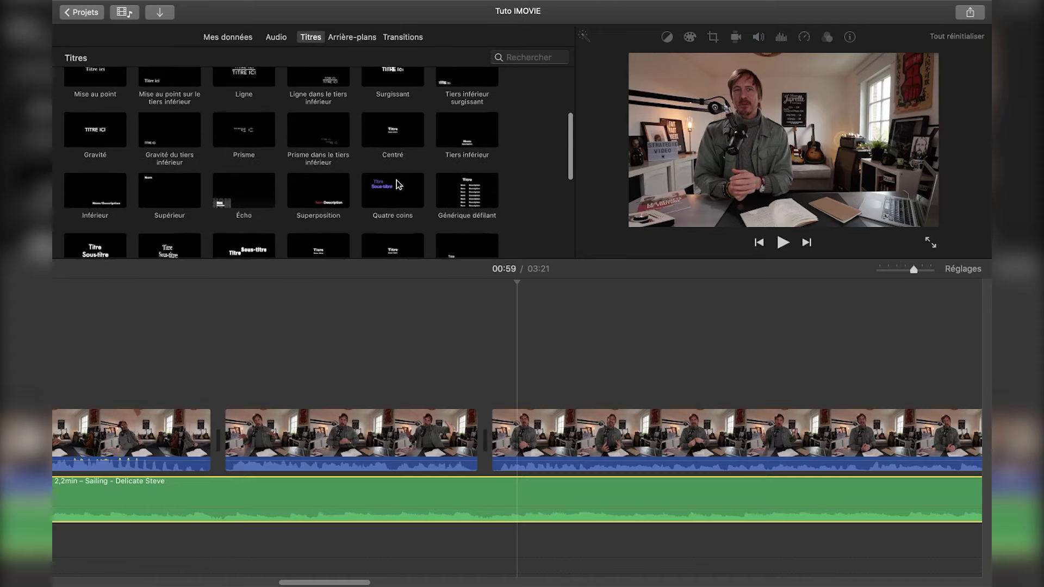
click(168, 175)
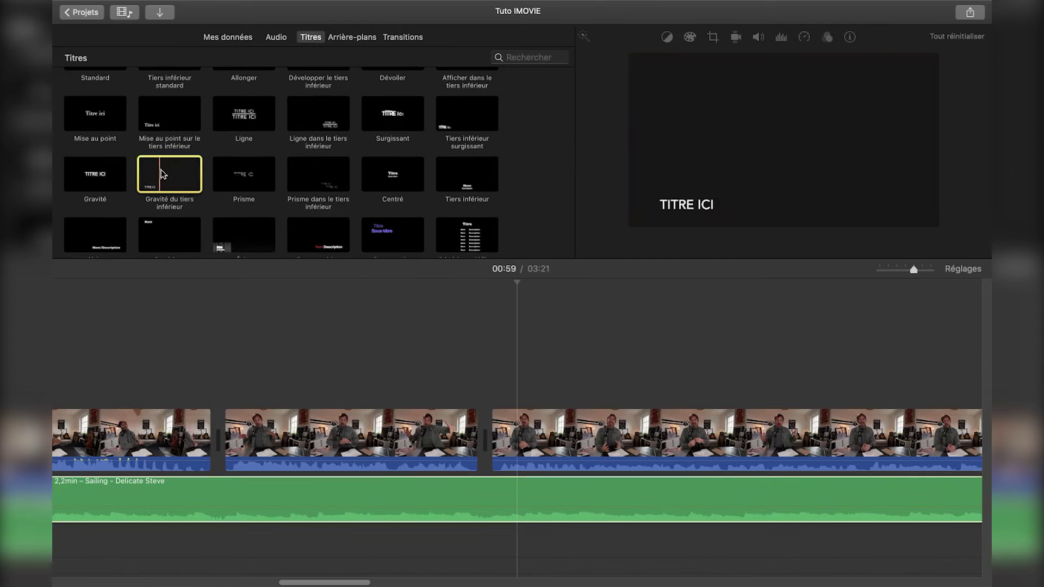
Place Gravité du tiers inférieur over the third clip, with the speaker's name in Helvetica Neue.
drag(162, 169, 488, 389)
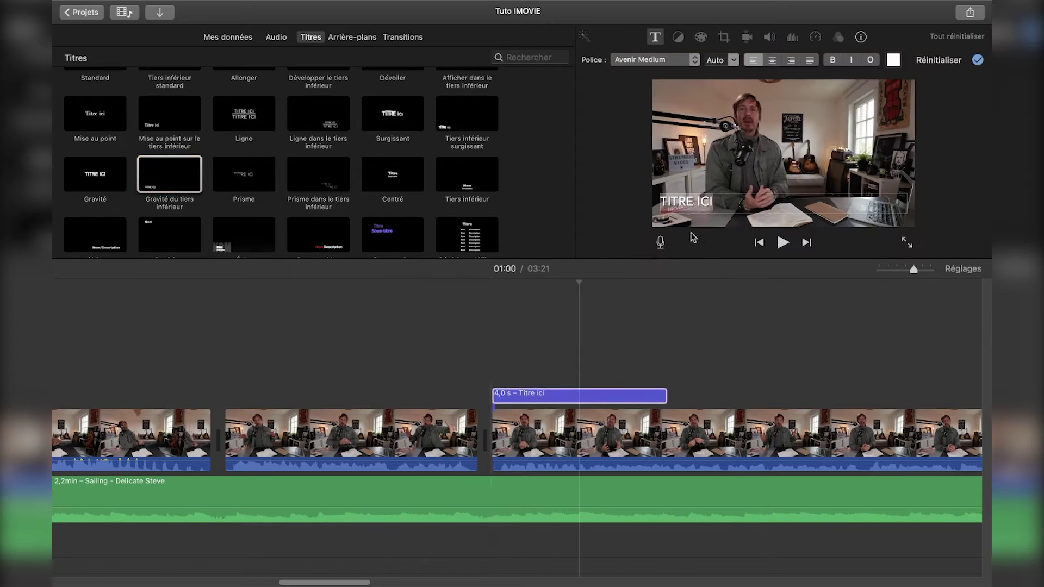
text(OLIVIER JUPRELLE)
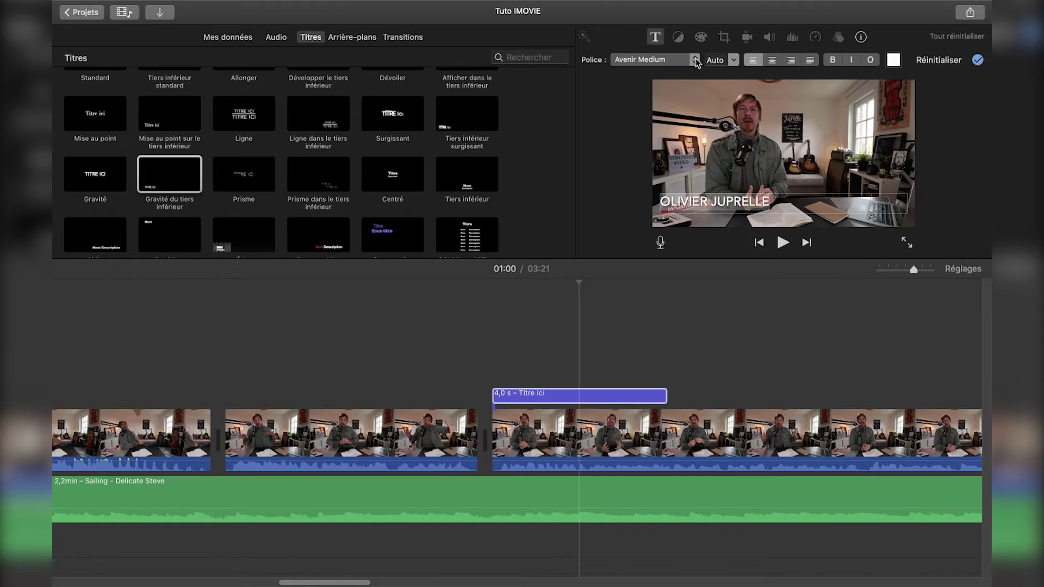
click(696, 60)
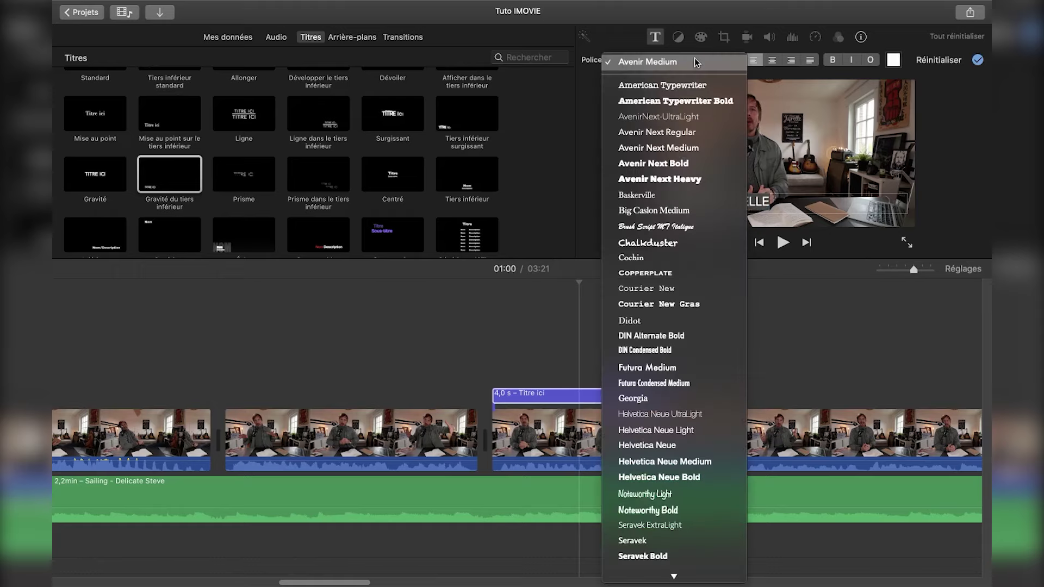
mouse_move(673, 577)
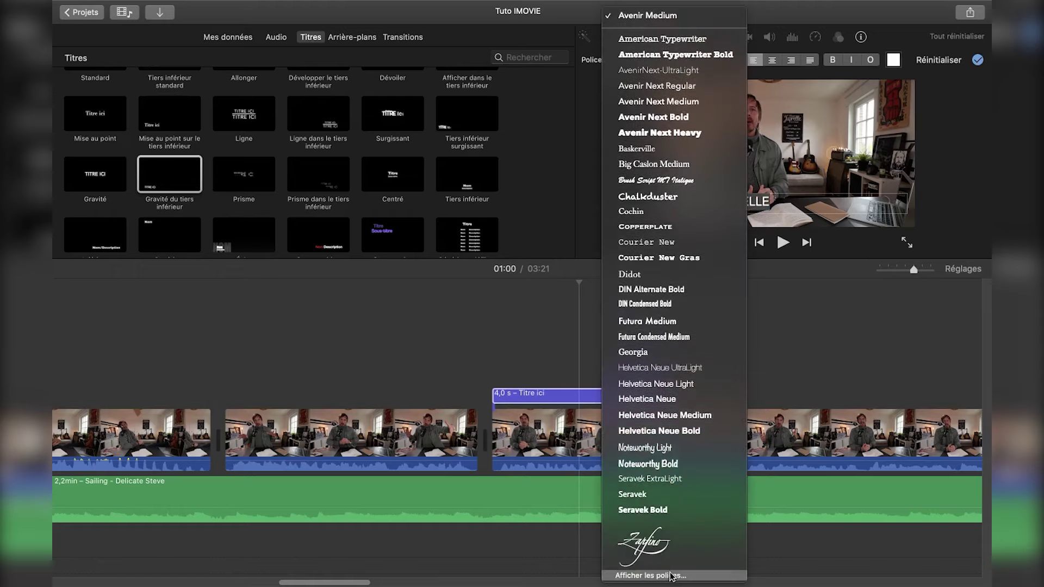
click(695, 404)
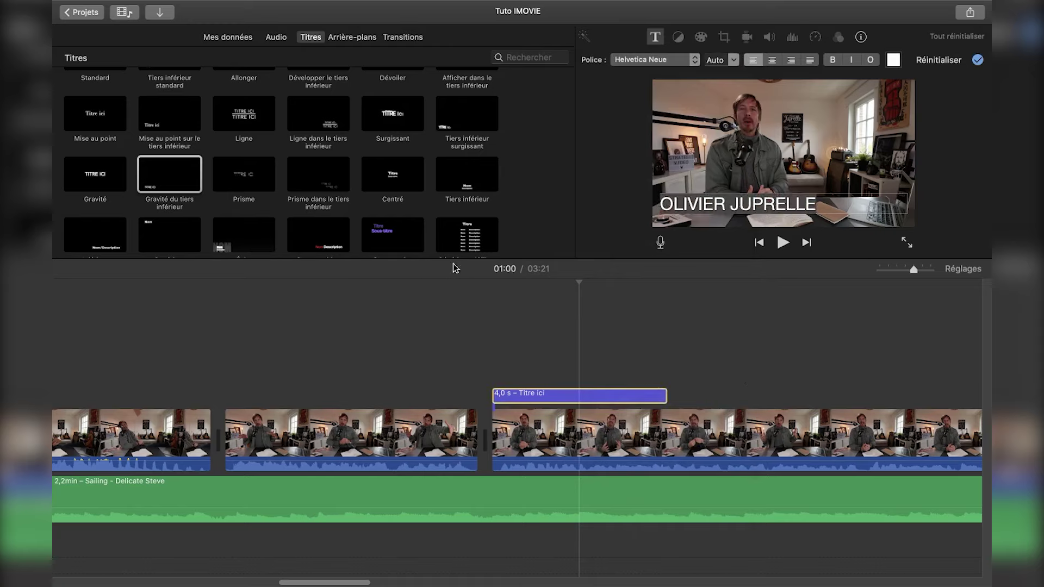
Play back the section to check the new name title.
click(456, 317)
key(space)
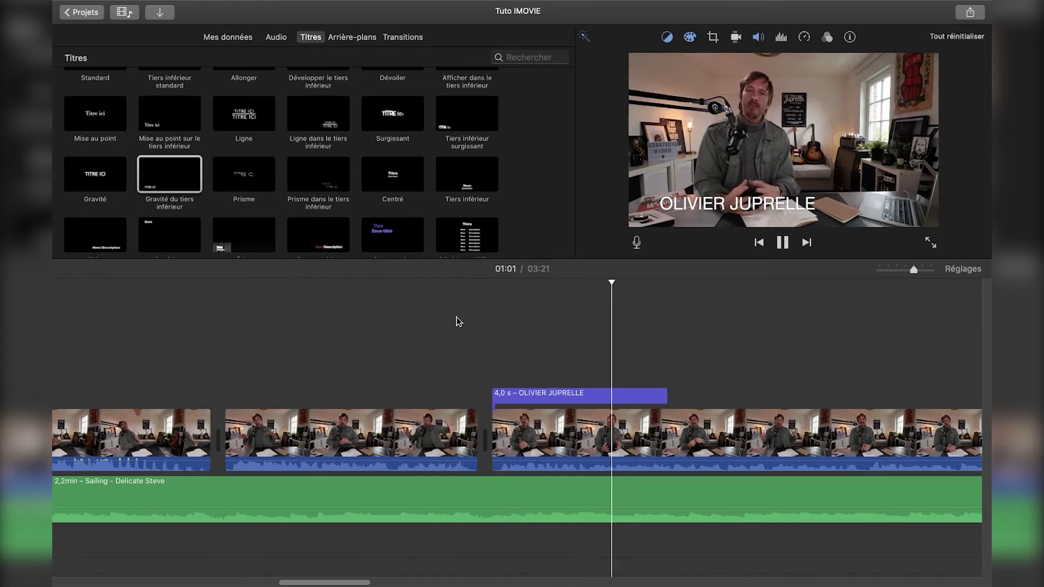
key(space)
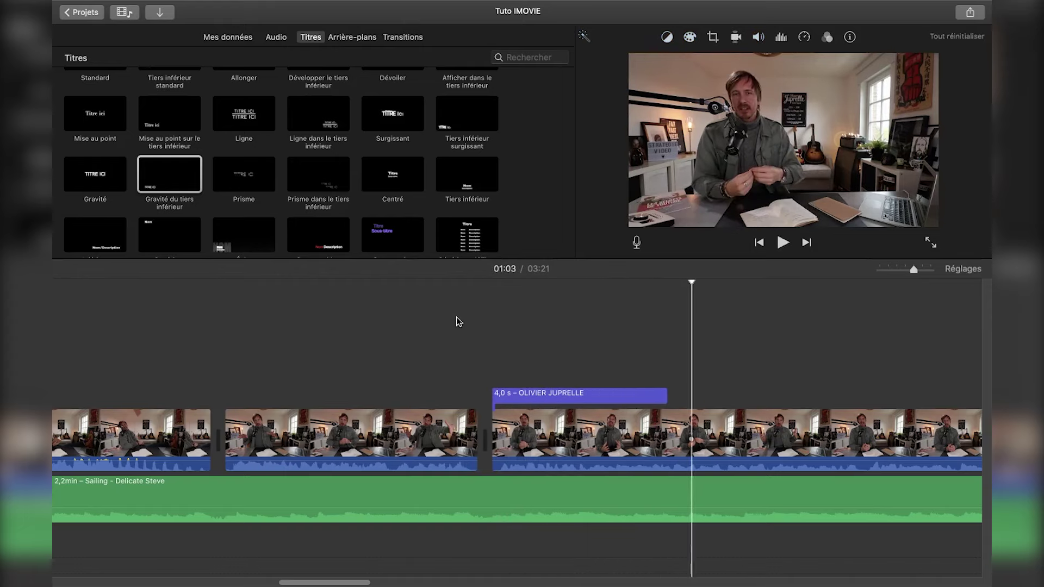
scroll(406, 161, up, 1)
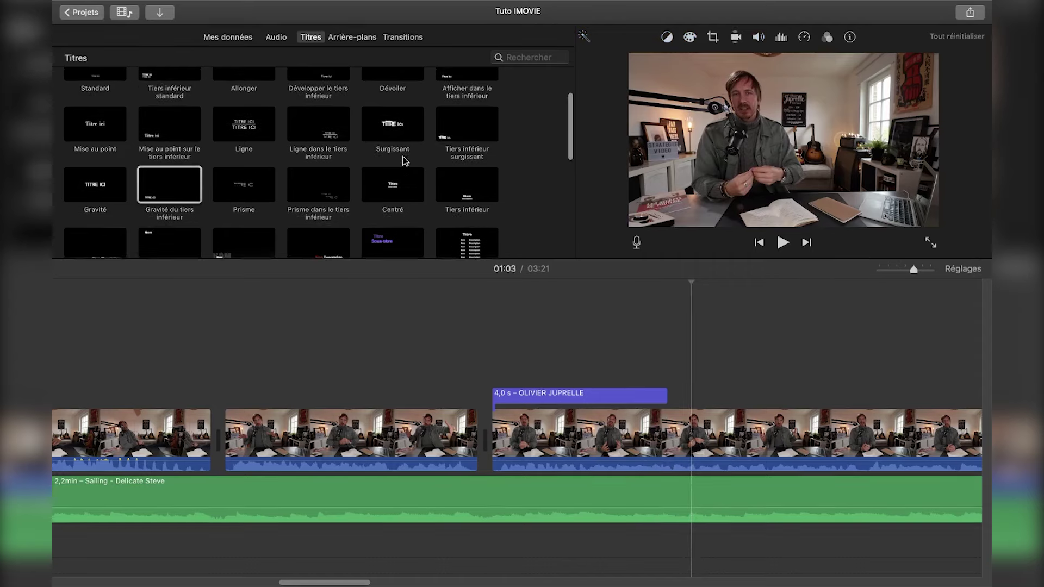
Add a trial credits-style title to the timeline after the name title.
drag(467, 239, 682, 382)
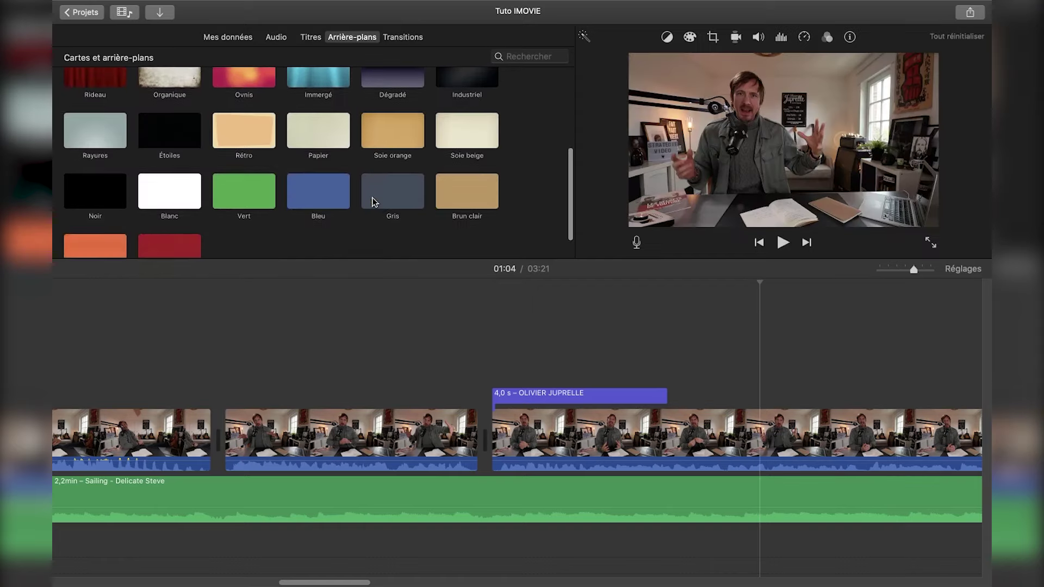
scroll(373, 198, up, 1)
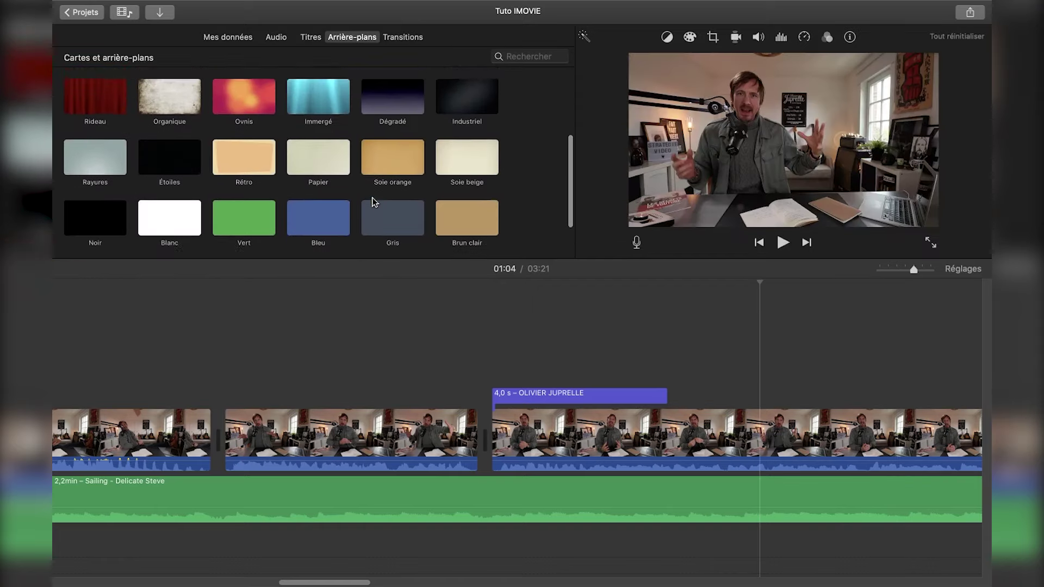
scroll(373, 198, down, 2)
scroll(373, 203, down, 1)
Preview the Étoiles, Noir and Vert backgrounds, try Étoiles above the clips, then show Transitions.
click(172, 105)
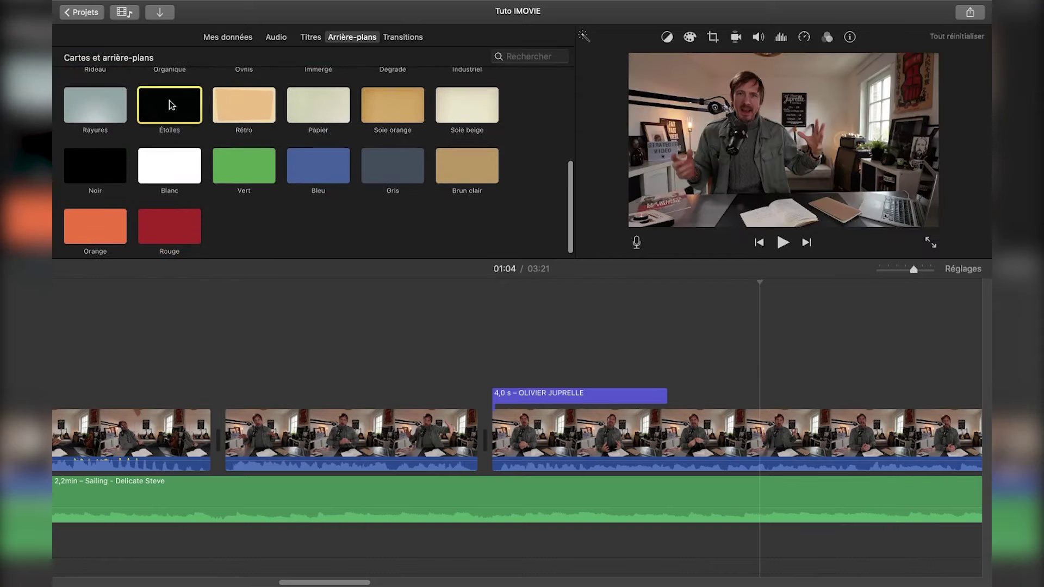
click(112, 169)
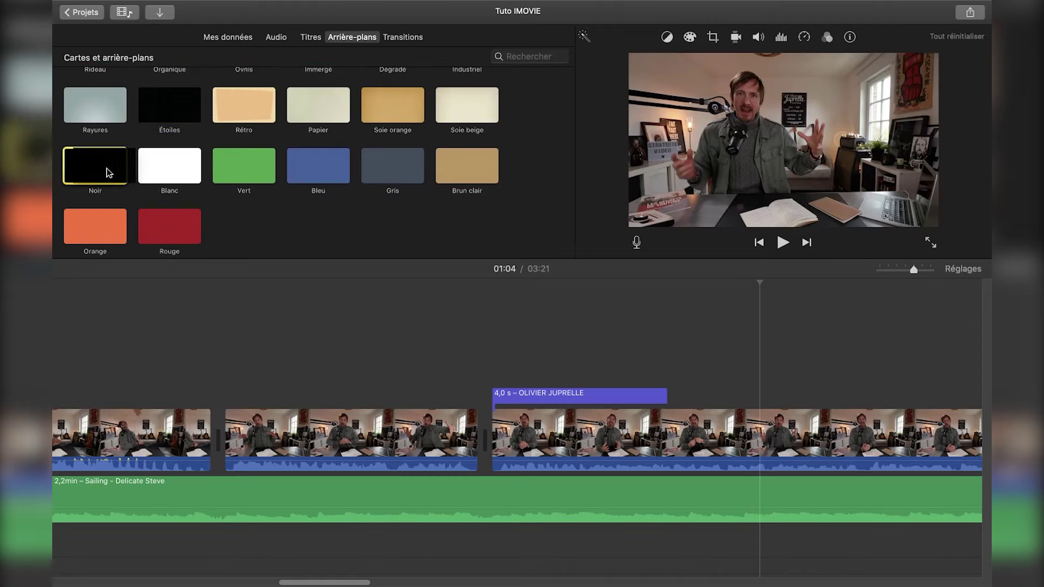
click(245, 177)
drag(177, 103, 731, 381)
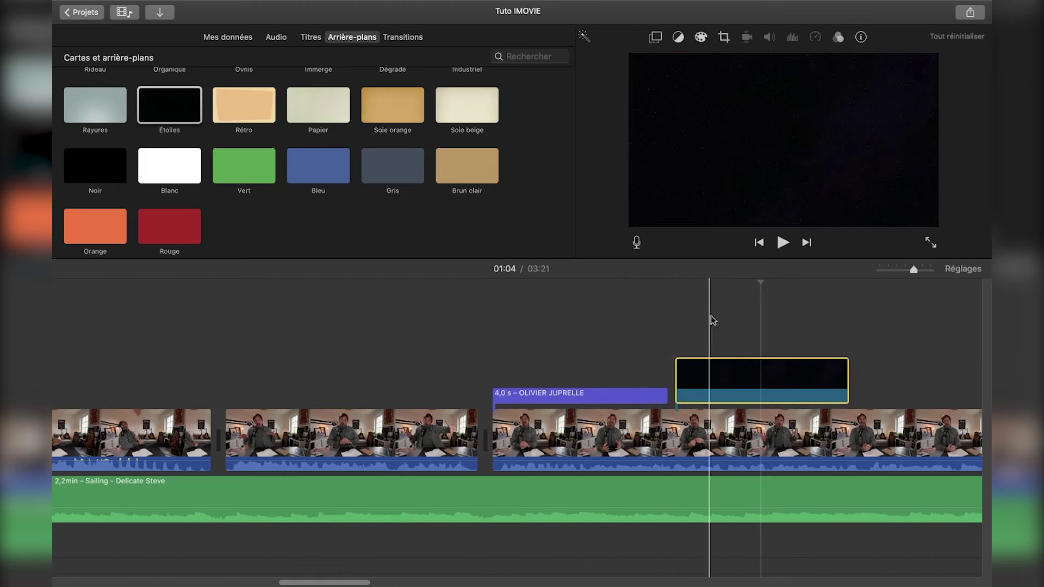
click(402, 37)
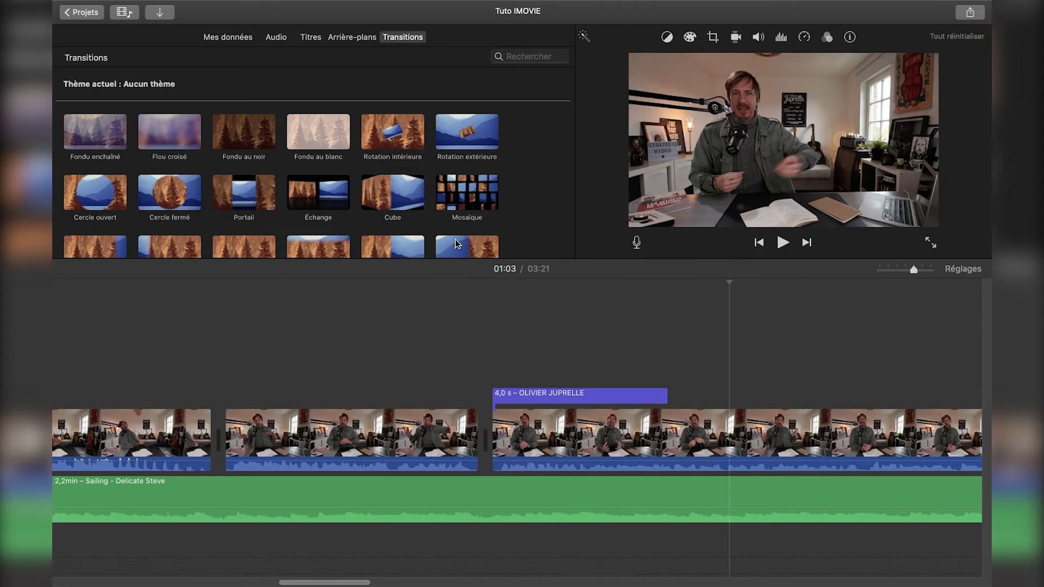
Drop the Glisser à gauche transition between the two clips and play it back.
scroll(684, 384, right, 10)
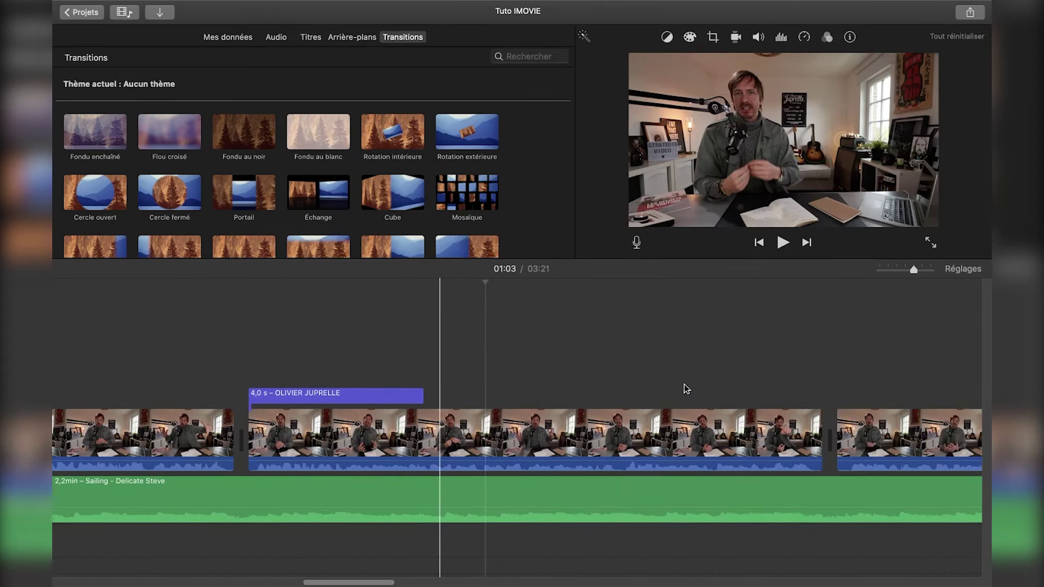
scroll(684, 384, right, 1)
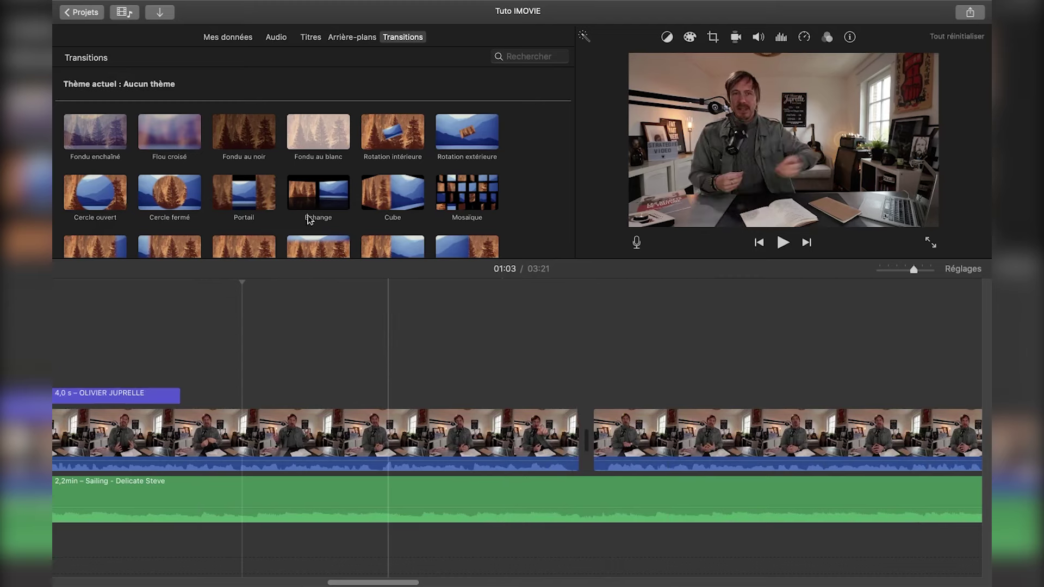
scroll(306, 214, down, 5)
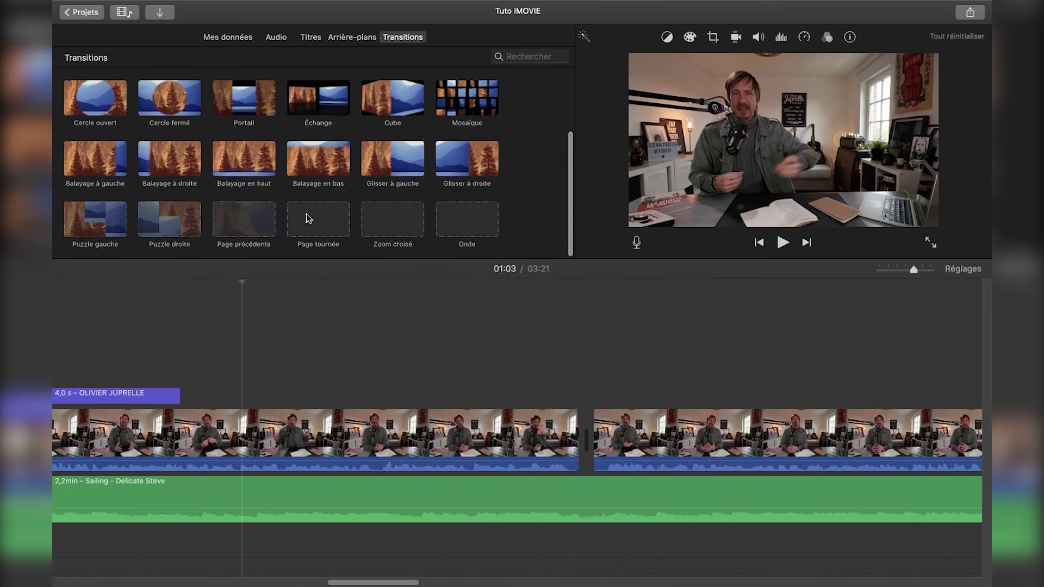
mouse_move(413, 168)
mouse_down()
mouse_move(390, 161)
mouse_move(604, 343)
mouse_move(560, 436)
mouse_up()
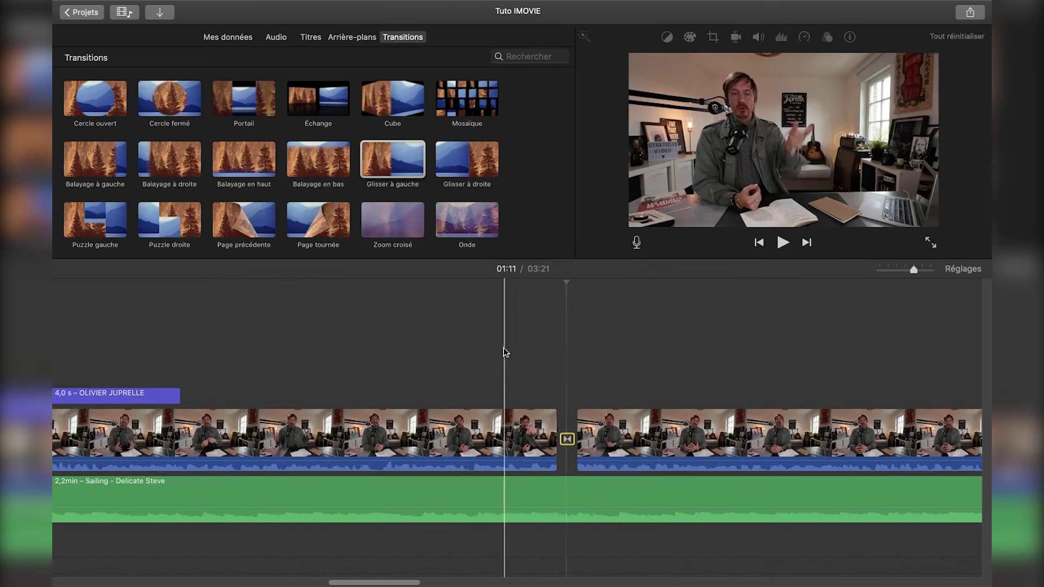
key(space)
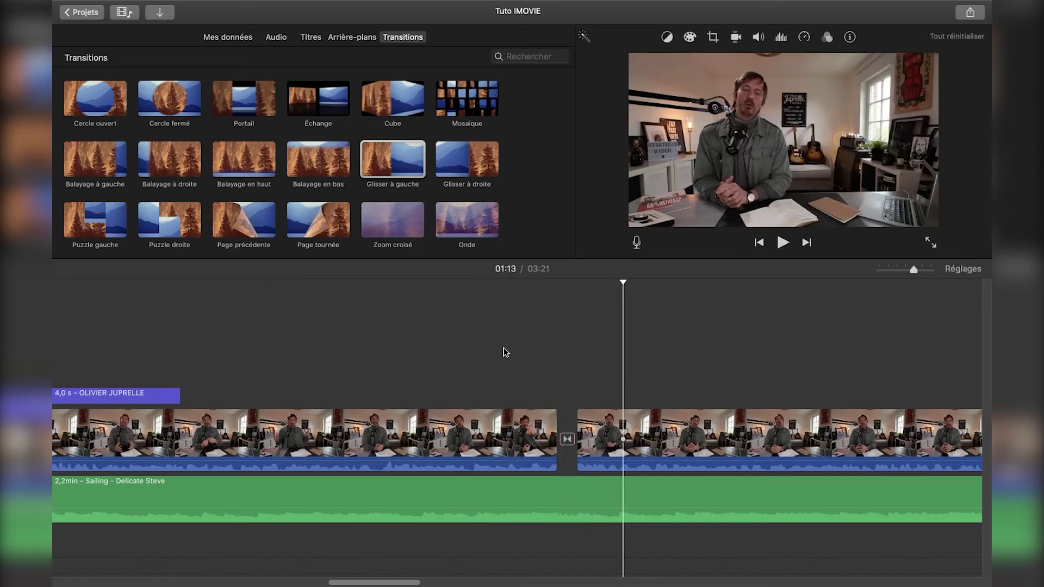
Shorten the transition in the precision editor and replay it from just before the cut.
click(561, 449)
click(569, 439)
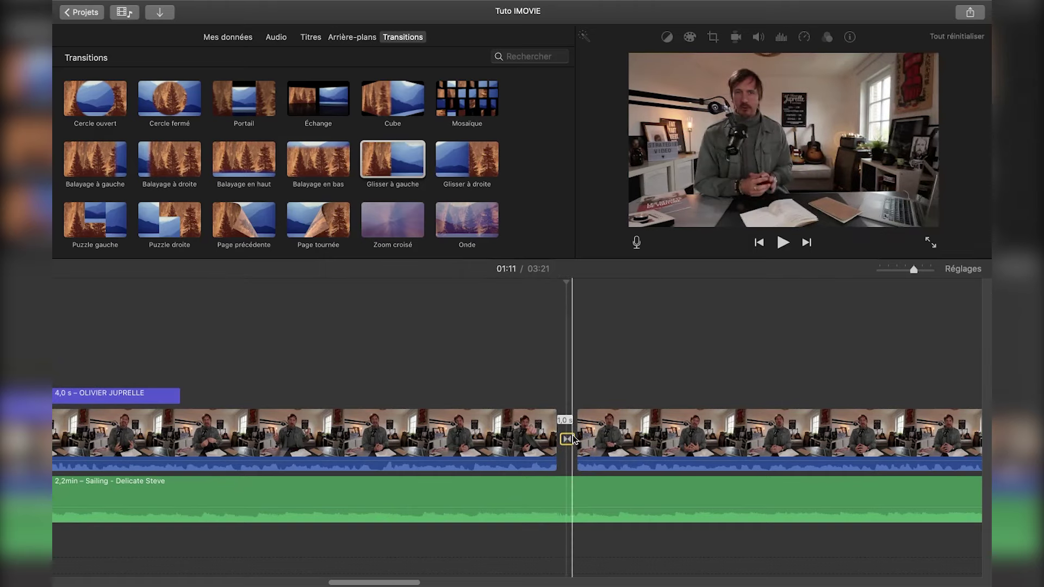
right_click(569, 441)
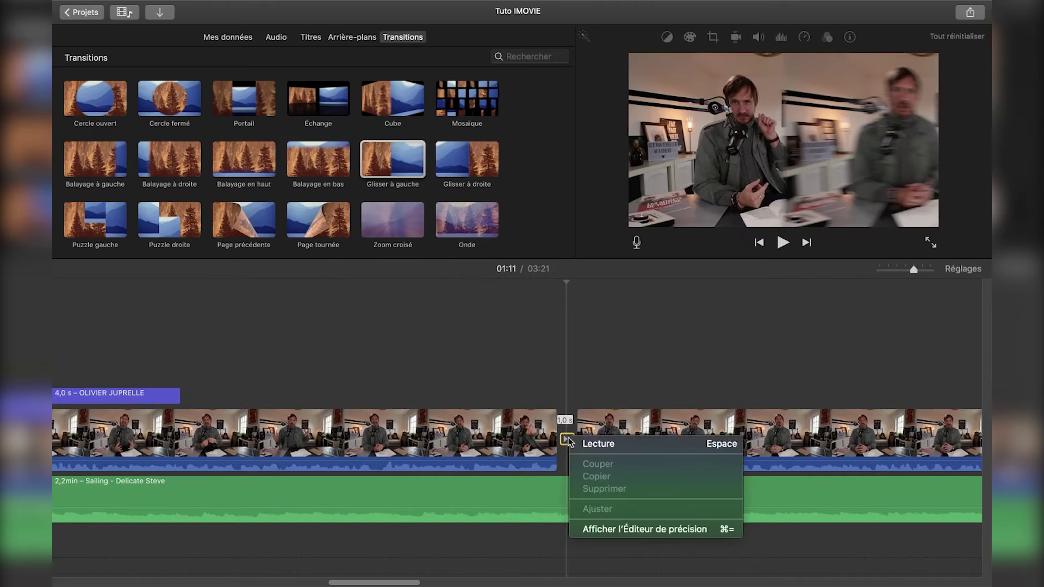
click(635, 530)
drag(603, 433, 590, 434)
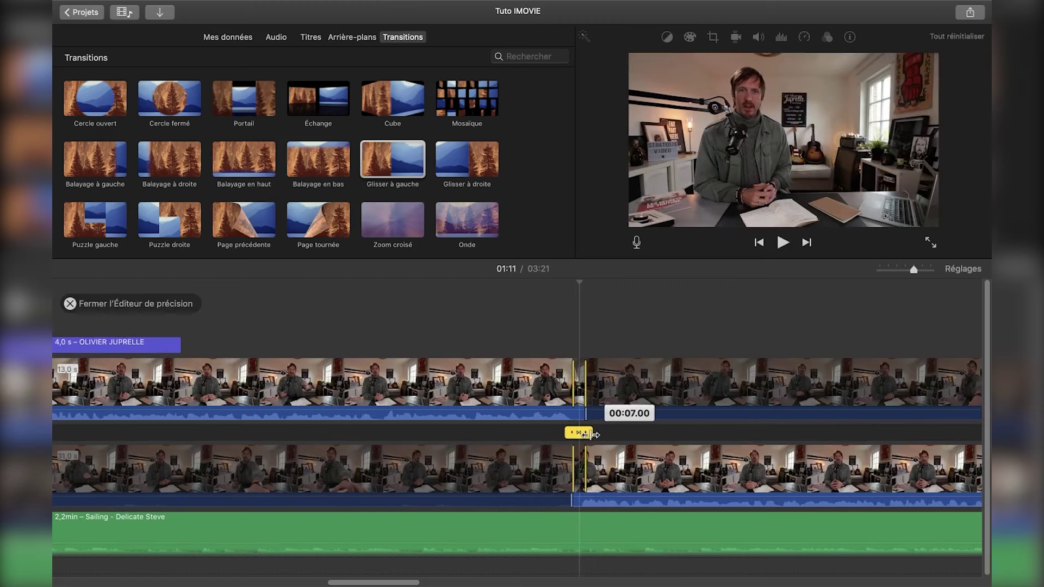
click(163, 303)
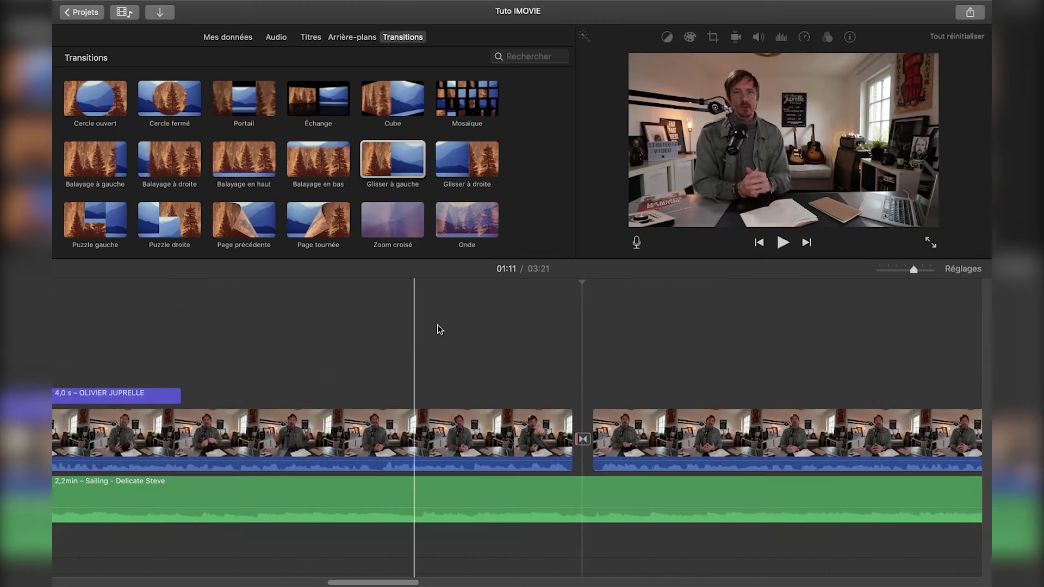
key(space)
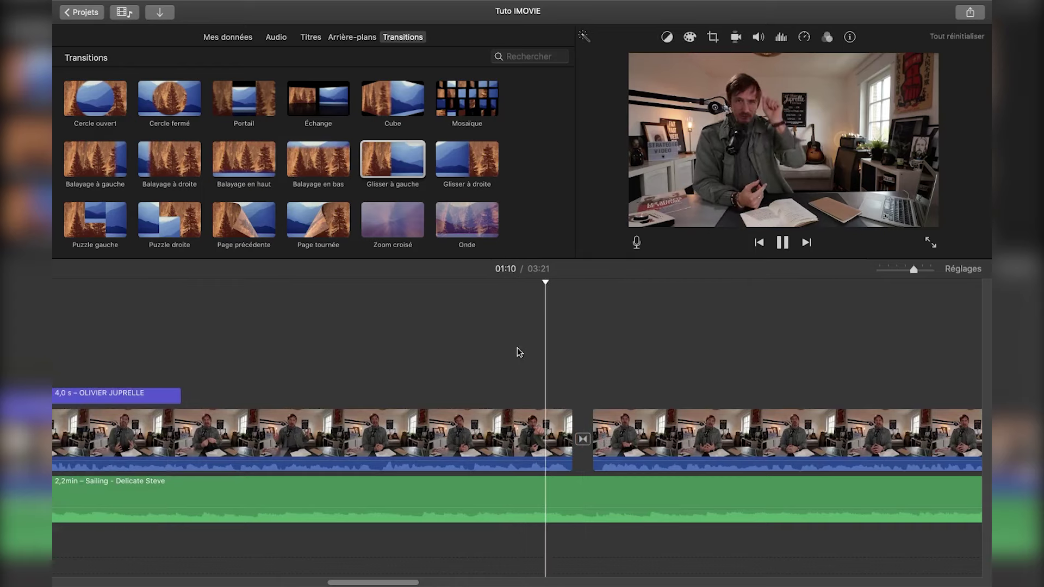
key(space)
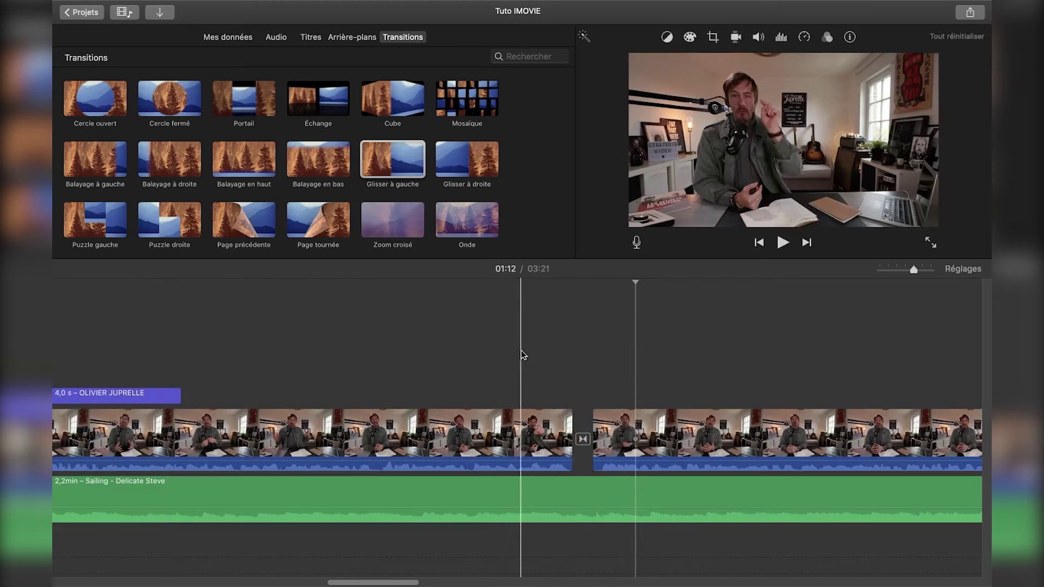
click(557, 400)
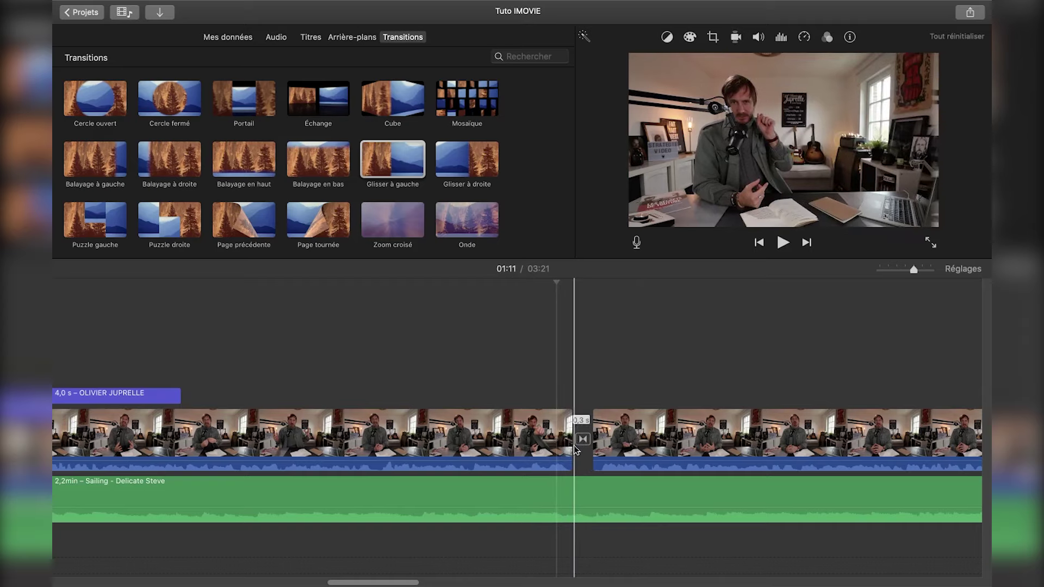
Import the FAST WOOSH.wav sound file into the project media.
click(282, 38)
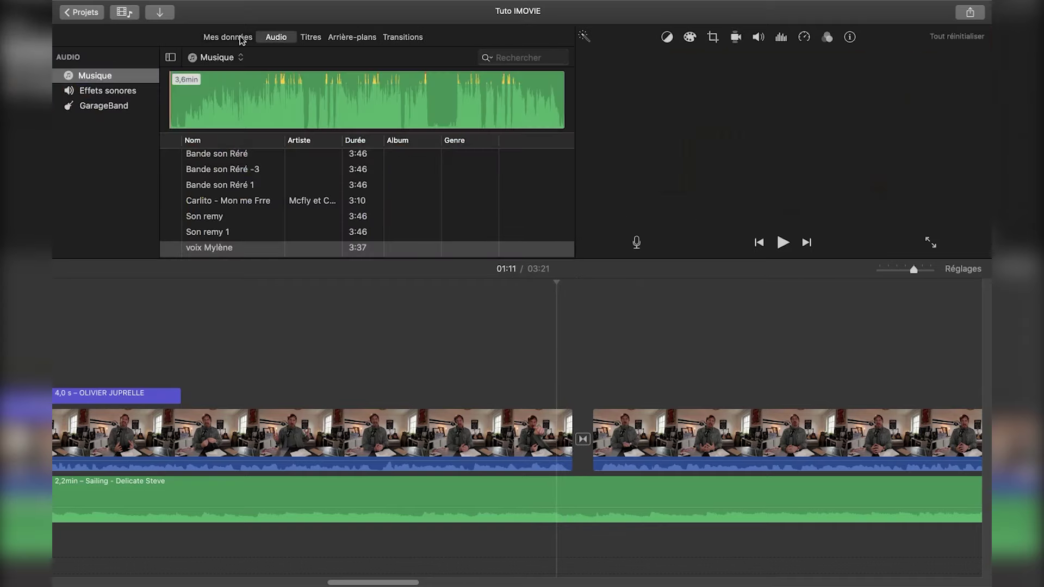
click(241, 39)
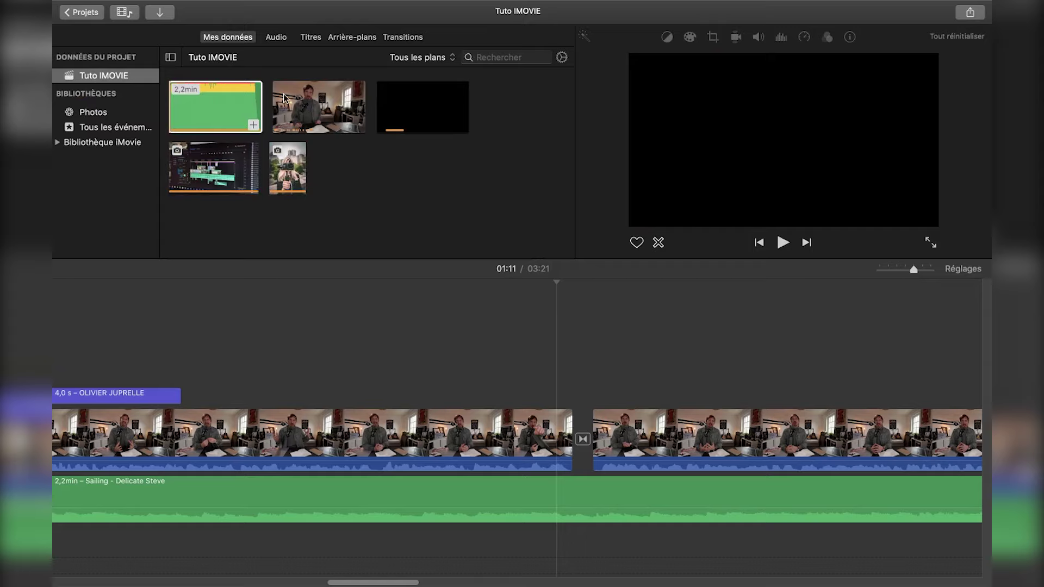
click(401, 209)
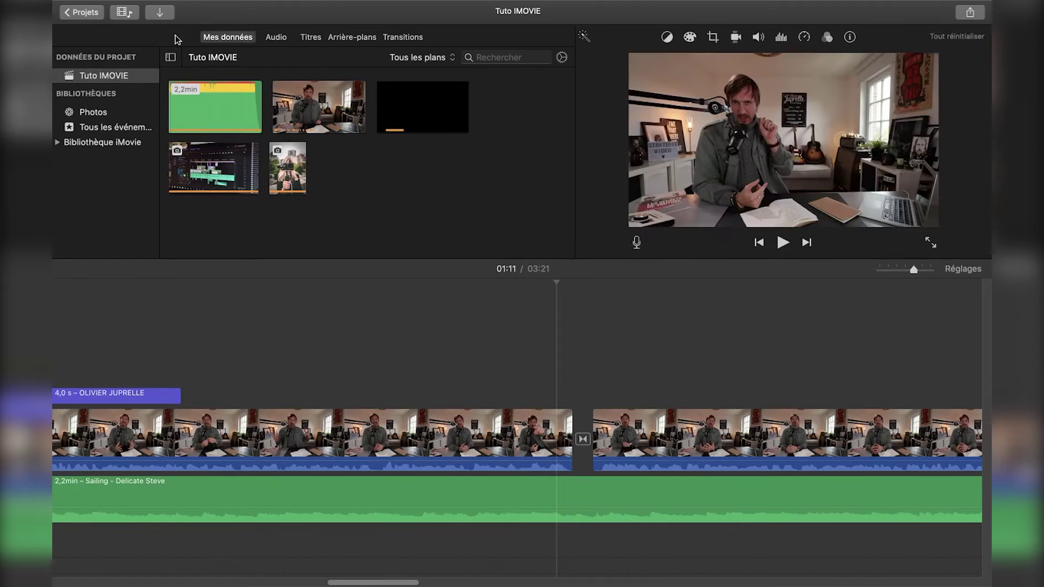
click(160, 12)
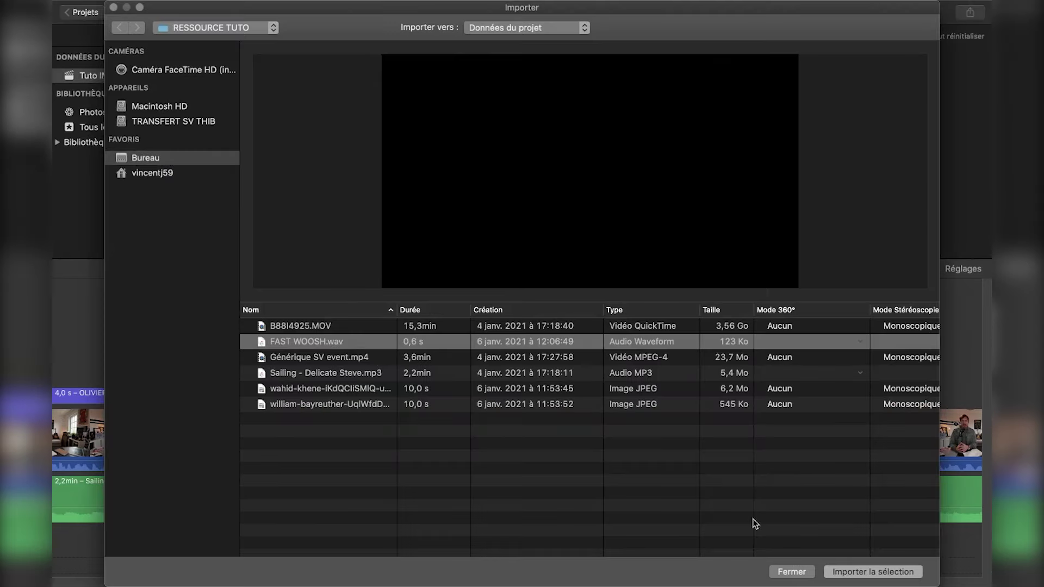
click(860, 568)
click(352, 175)
Place the whoosh below the music at the transition and raise its volume to 158%.
drag(377, 210, 570, 546)
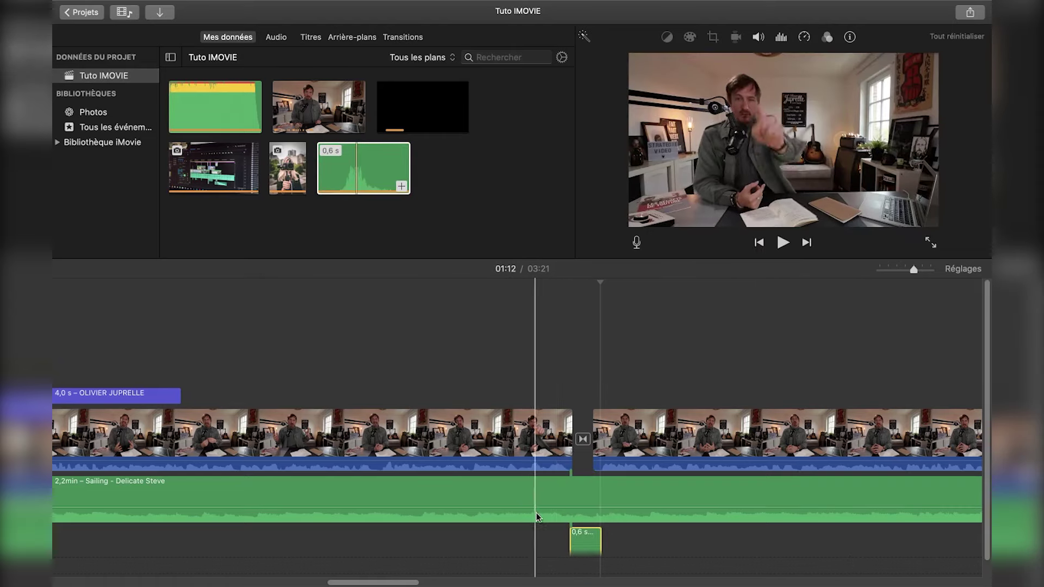
key(space)
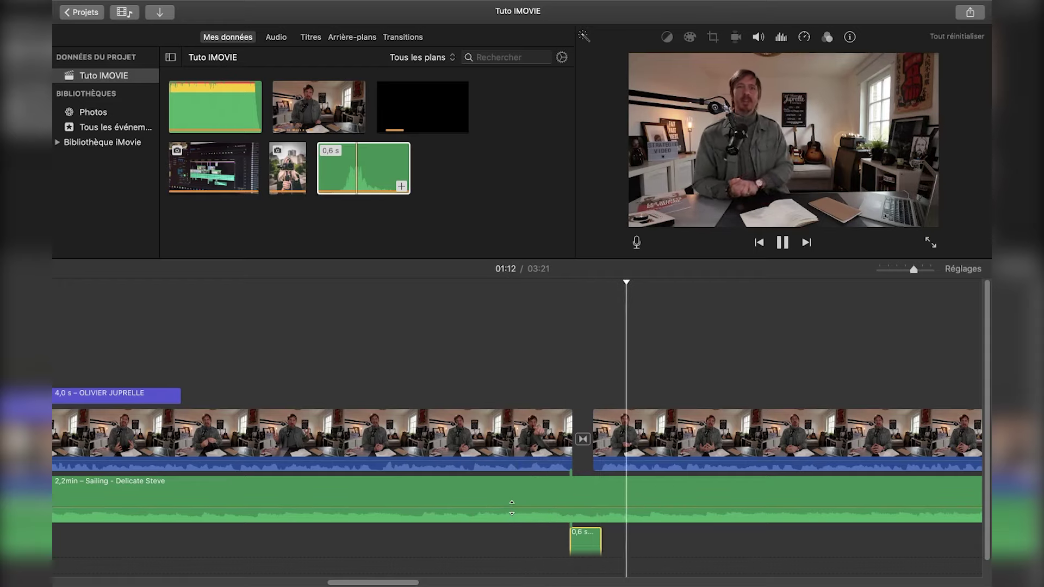
key(space)
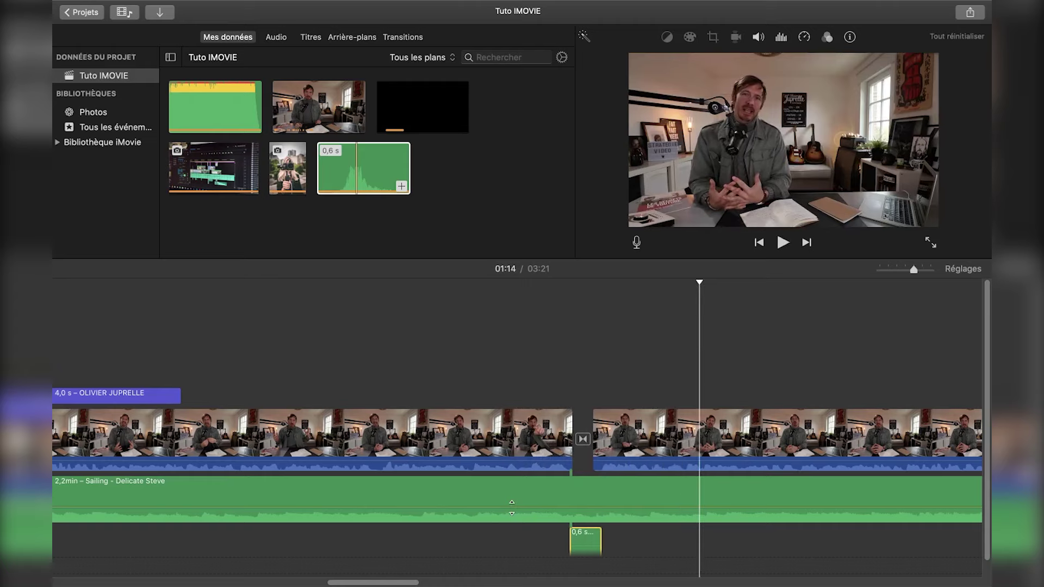
scroll(512, 507, down, 1)
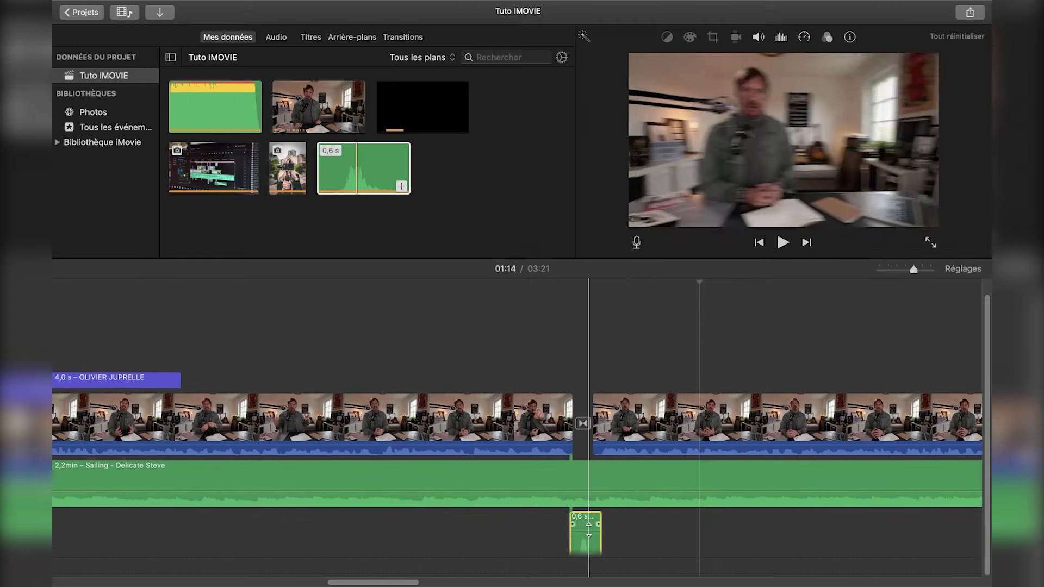
mouse_move(589, 550)
mouse_down()
mouse_move(588, 528)
mouse_move(587, 537)
mouse_up()
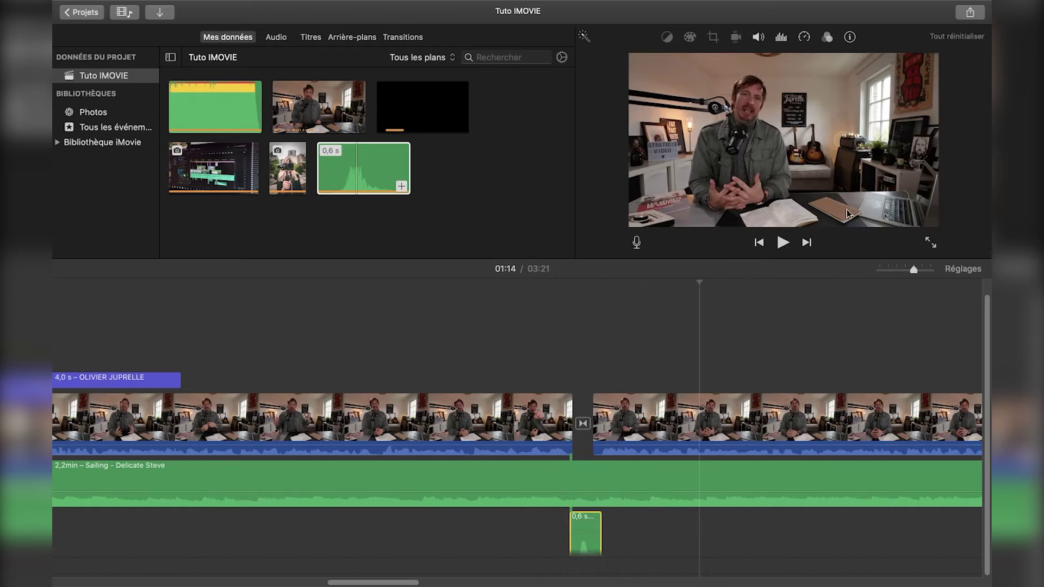
Start a file export with Vidéo et audio format, keeping the title Tuto IMOVIE.
click(970, 13)
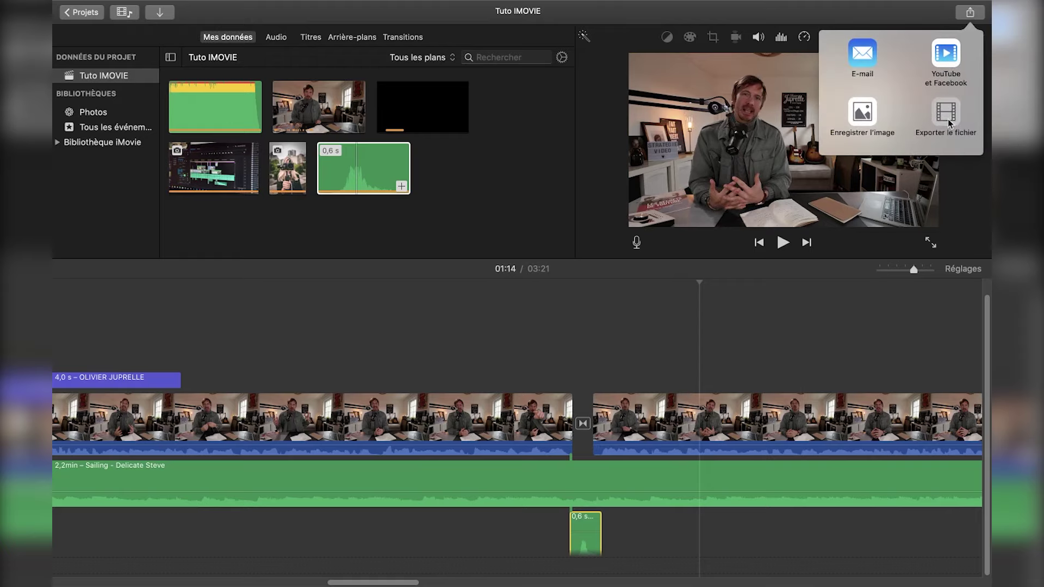
click(951, 124)
click(633, 167)
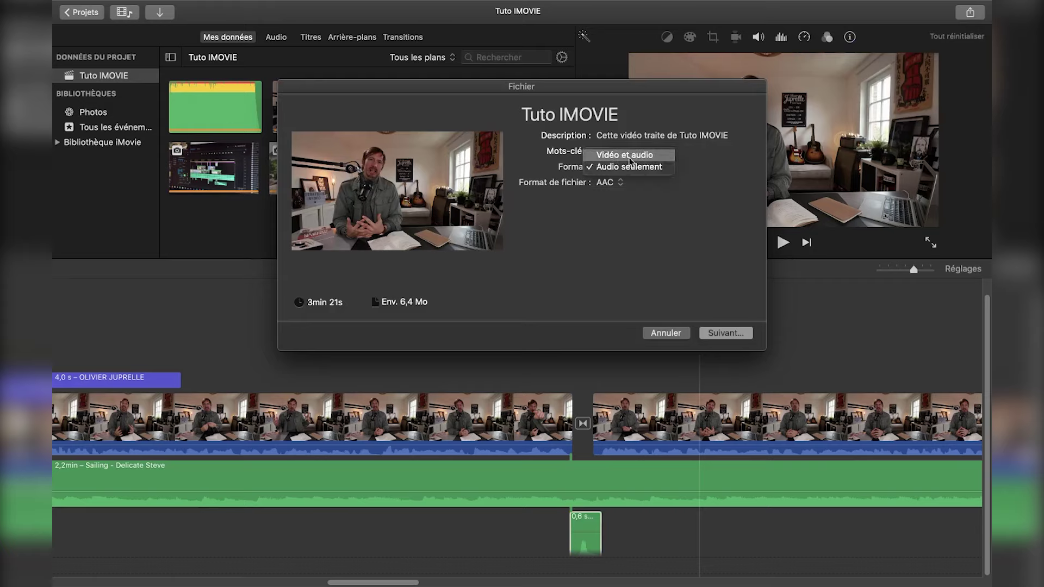
click(624, 156)
click(620, 115)
drag(620, 114, 507, 99)
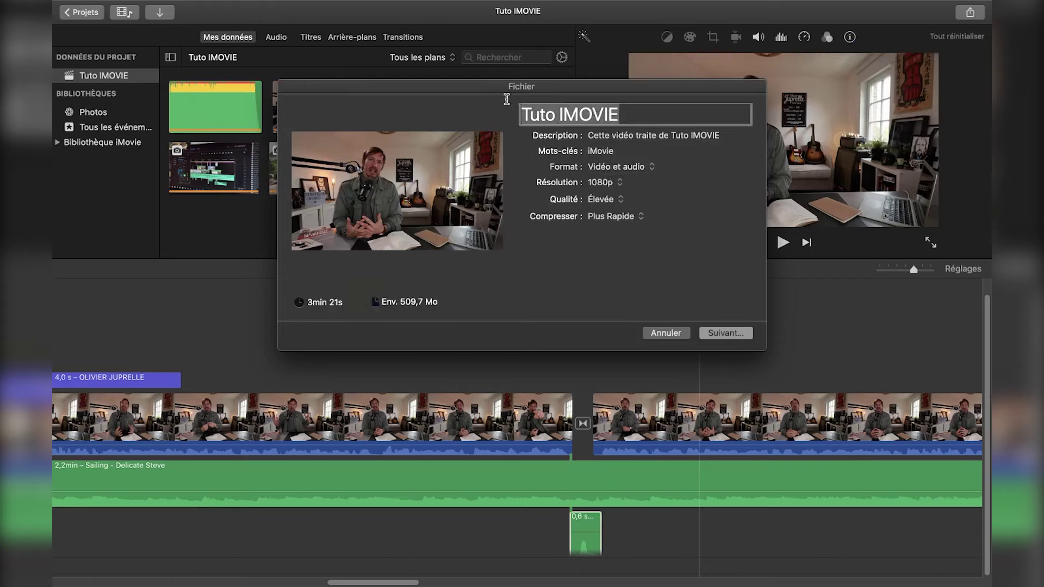
click(638, 116)
Set quality Optimale (ProRes) and Meilleure qualité compression, then save Tuto IMOVIE to Bureau.
click(601, 199)
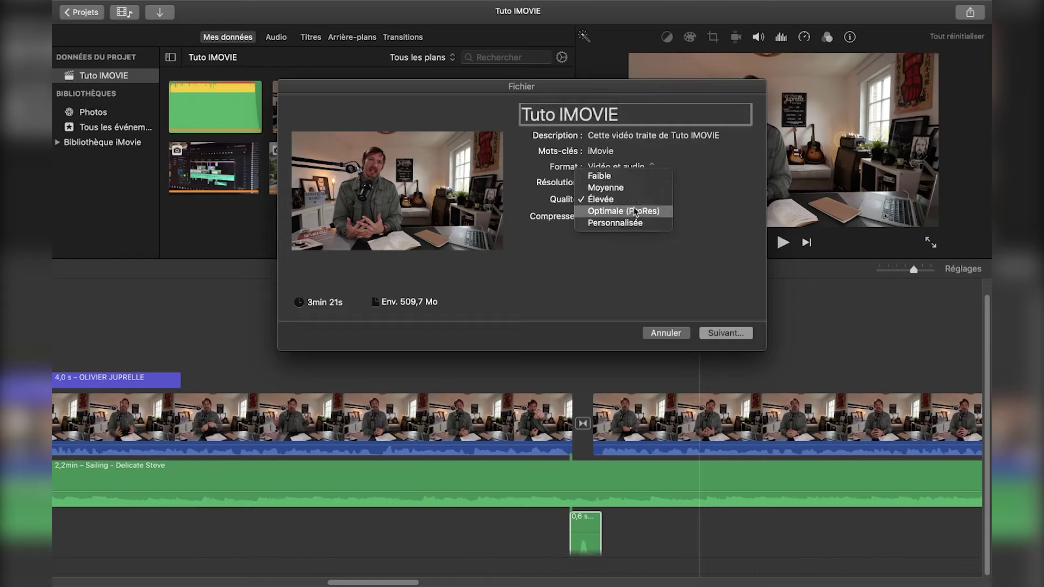
click(638, 212)
click(643, 217)
click(642, 228)
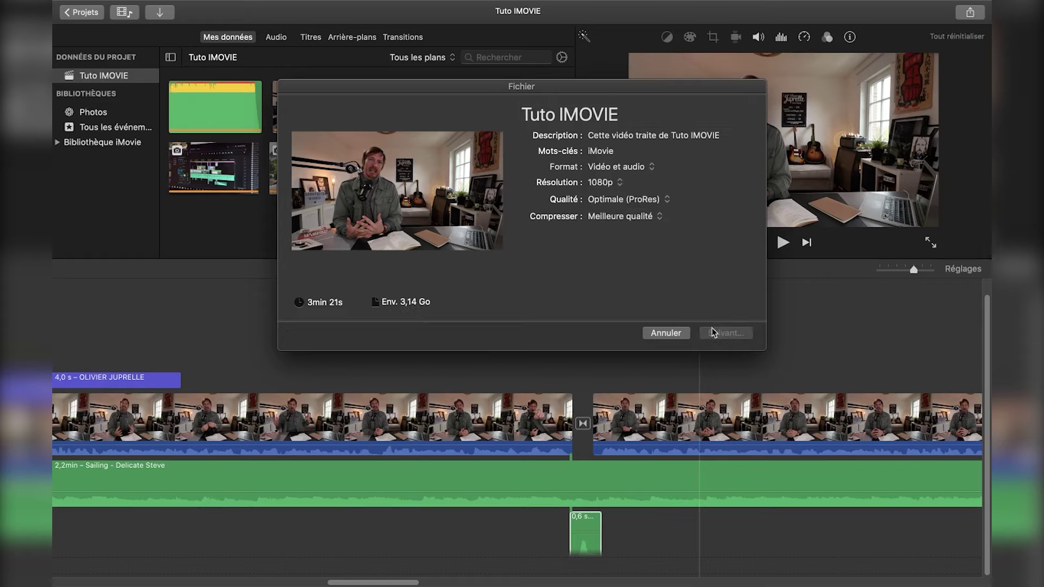
click(714, 333)
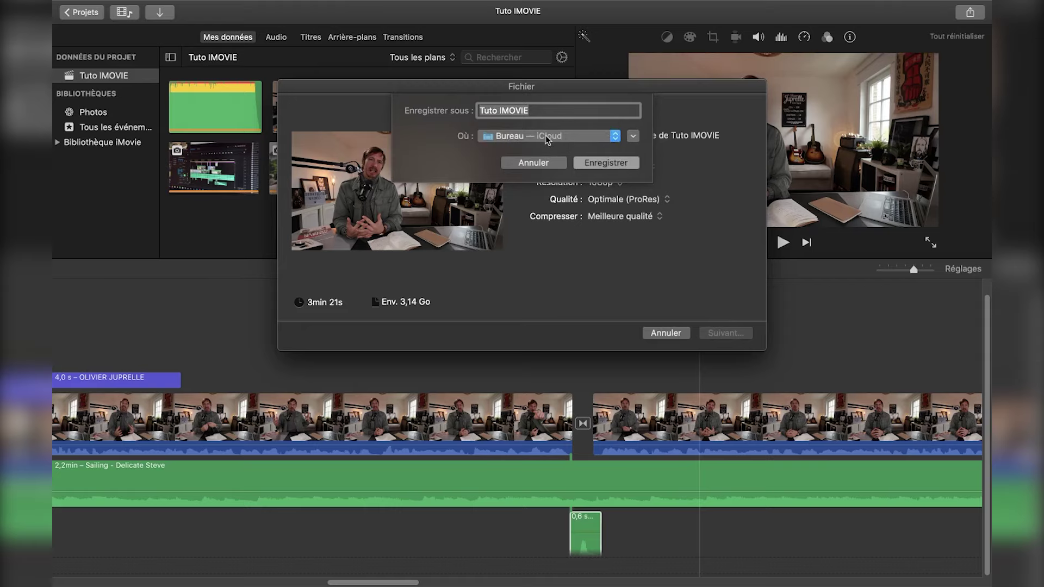
click(607, 164)
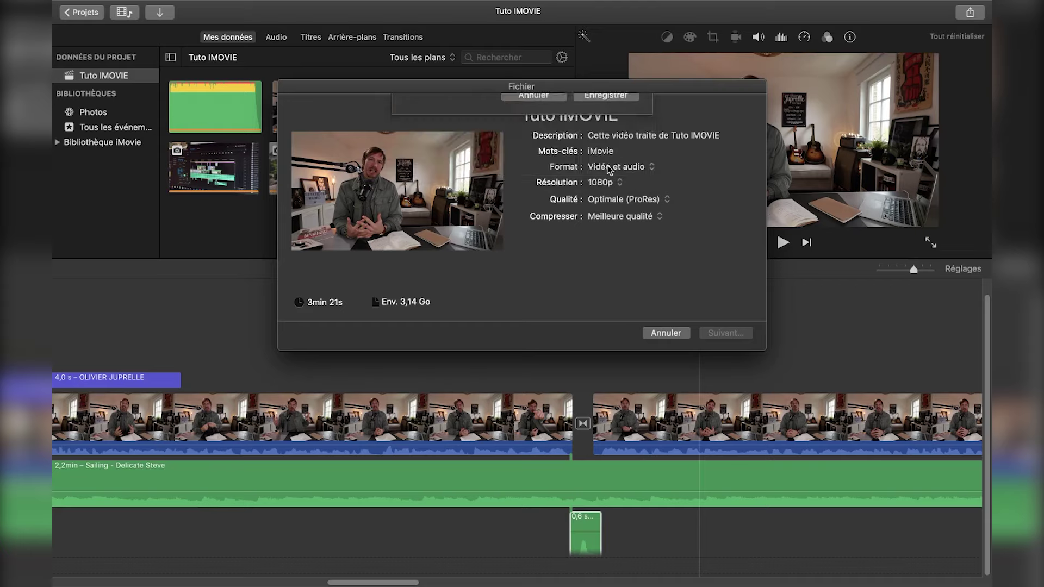